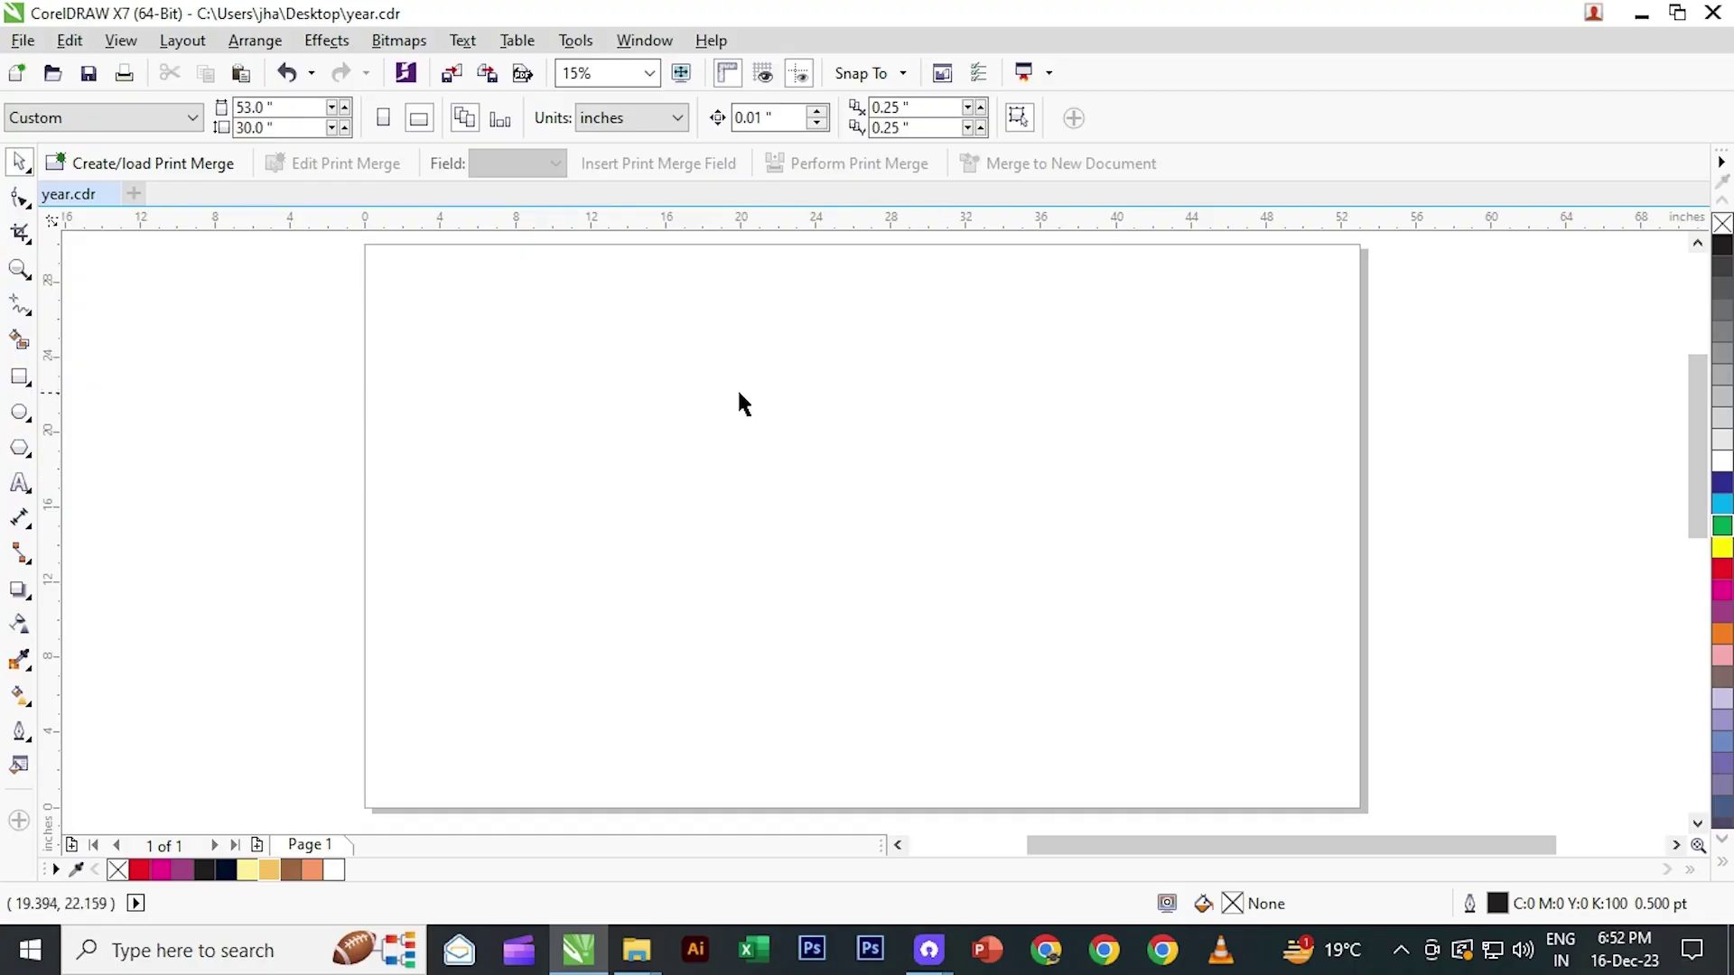
# - Create a page-sized 53 × 30 in rectangle and fill it with dark navy as the background
pyautogui.doubleClick(20, 379)
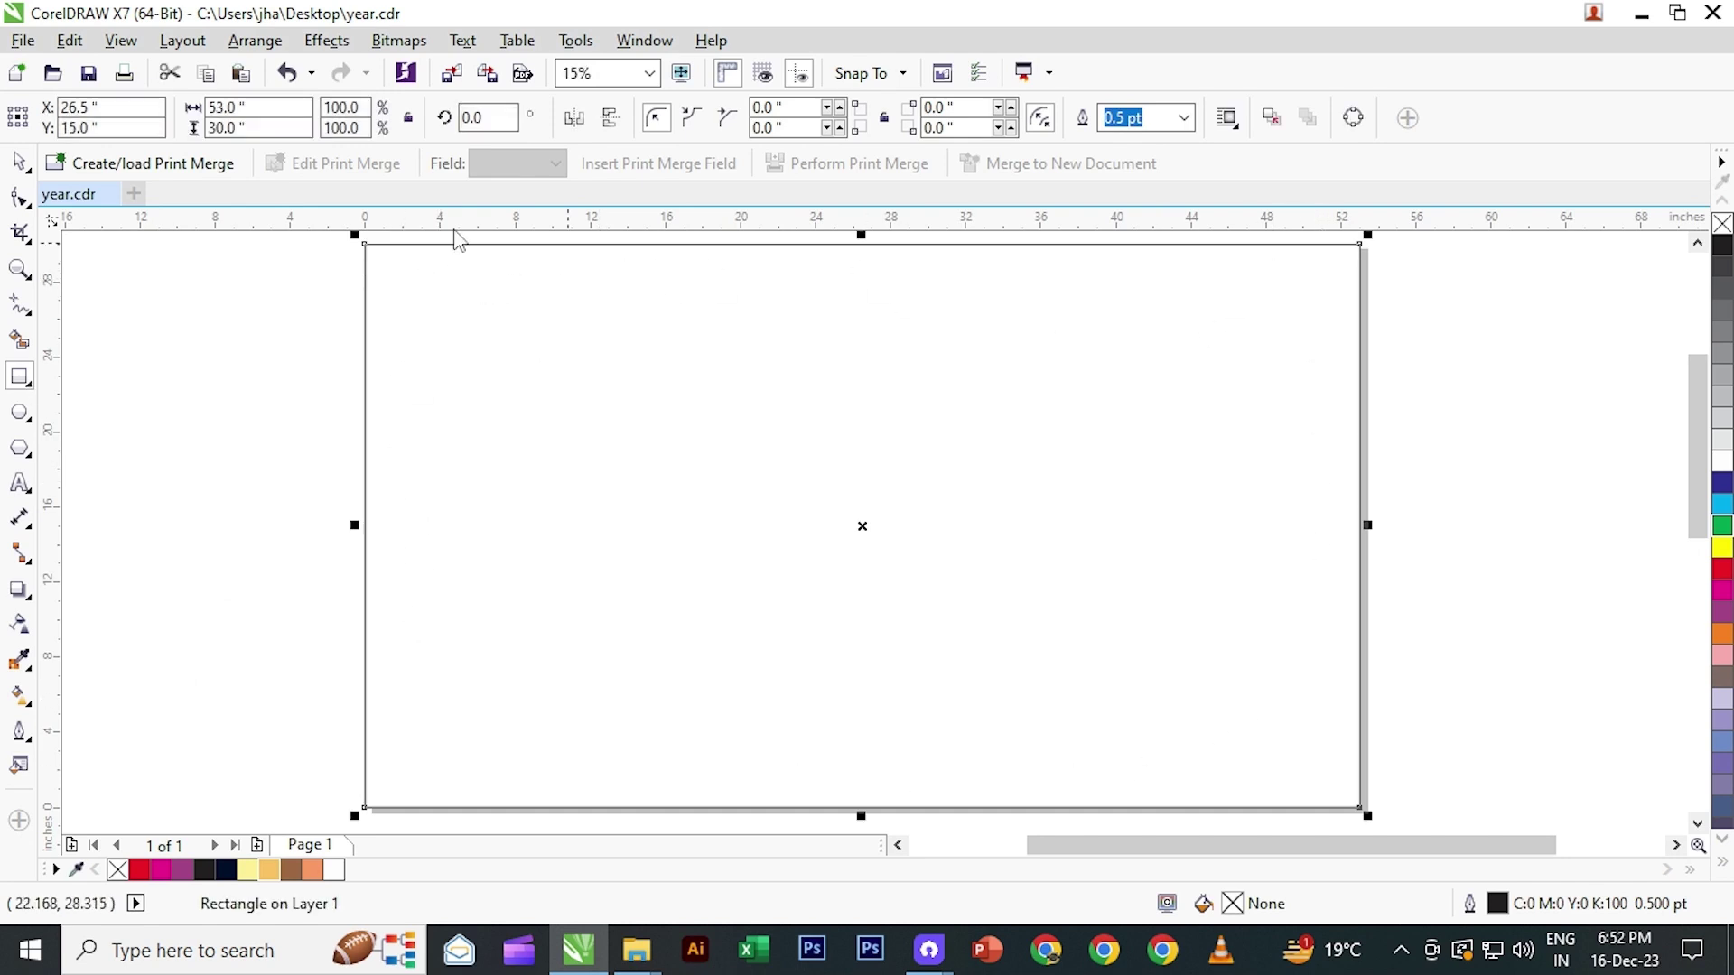
pyautogui.click(18, 167)
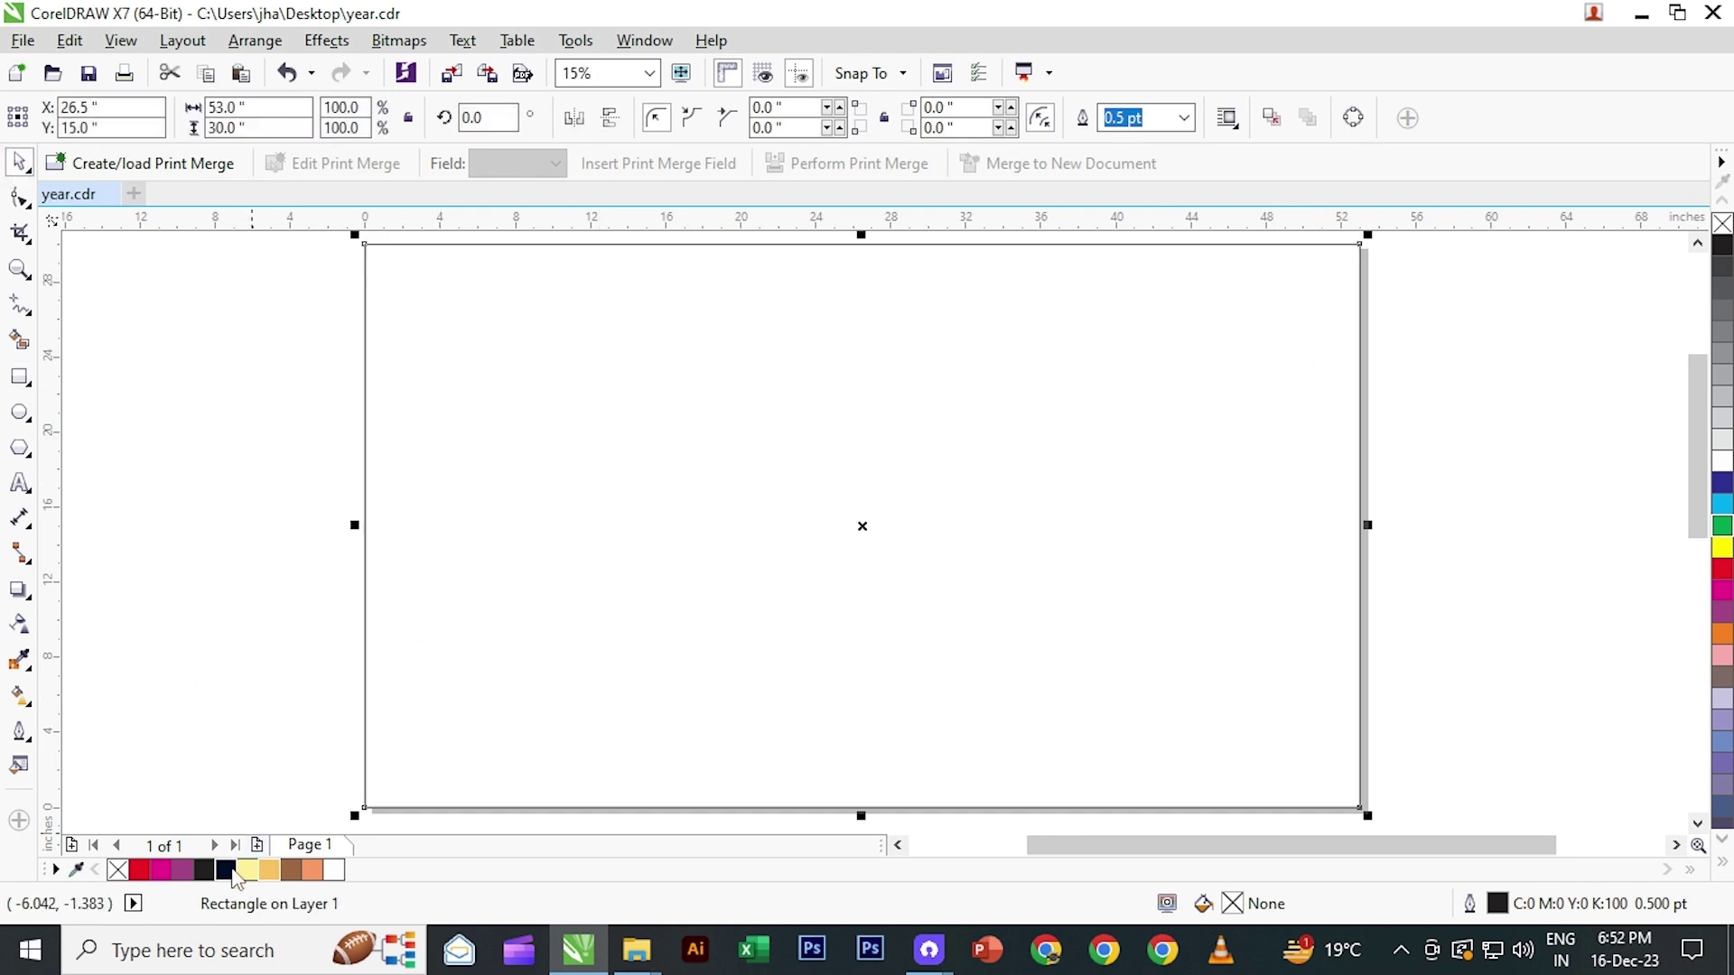
pyautogui.click(227, 870)
pyautogui.press('Escape')
pyautogui.click(827, 380)
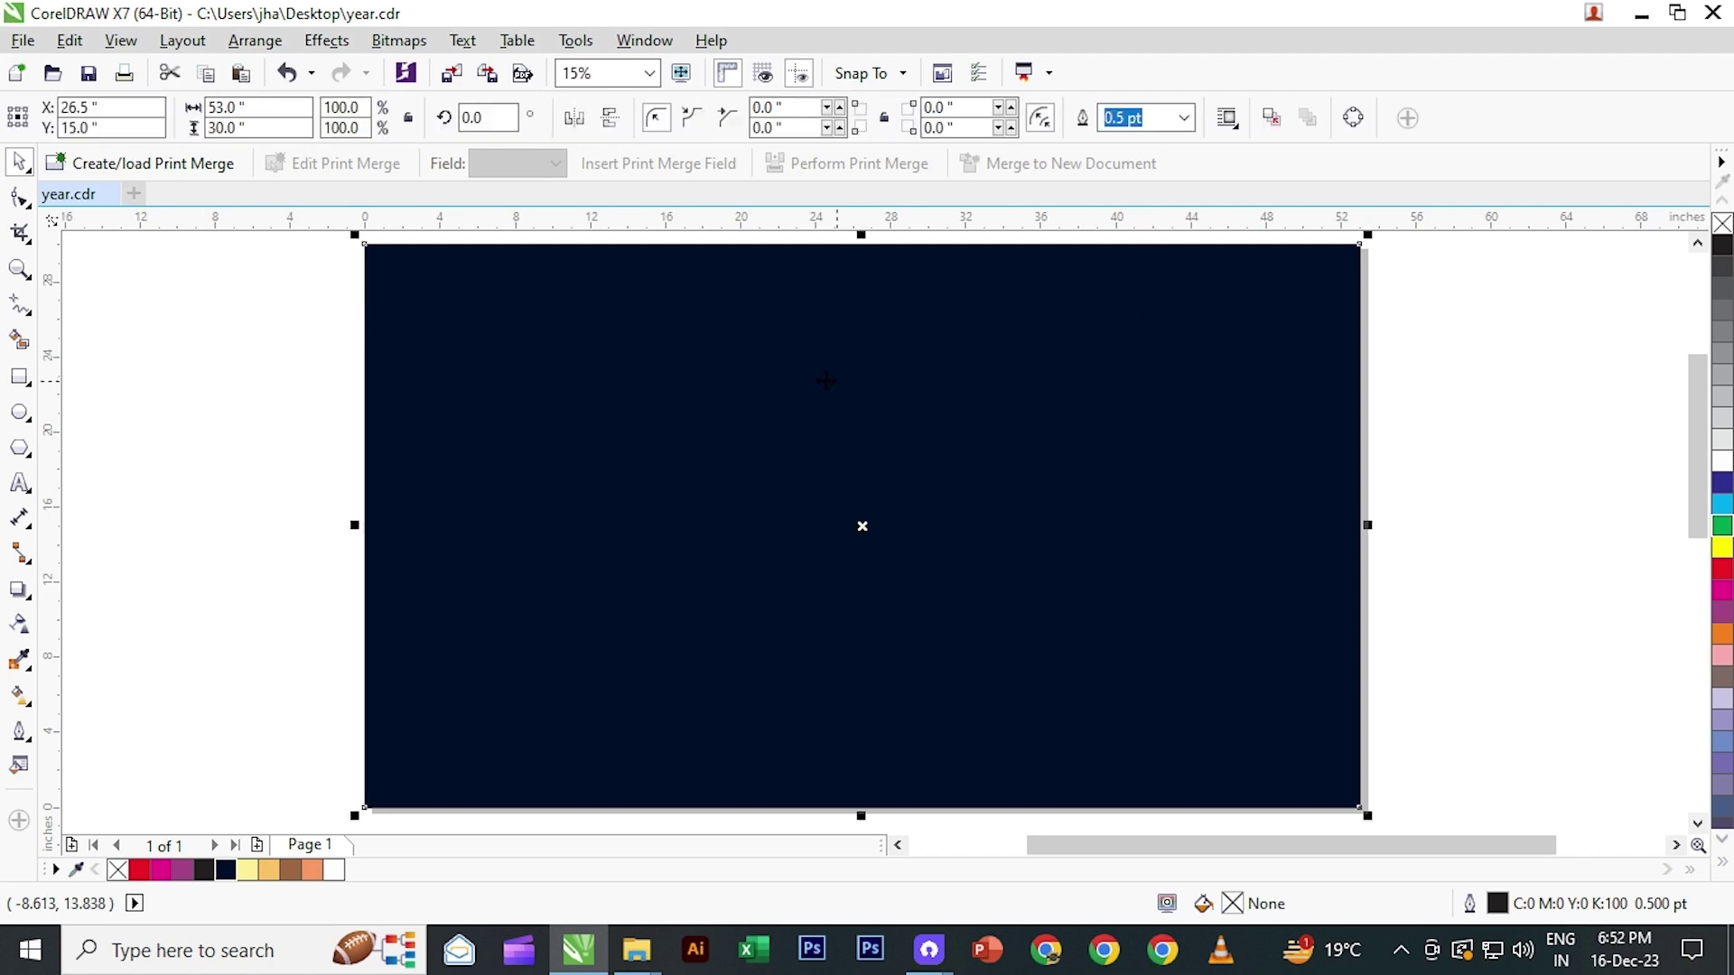
pyautogui.click(270, 358)
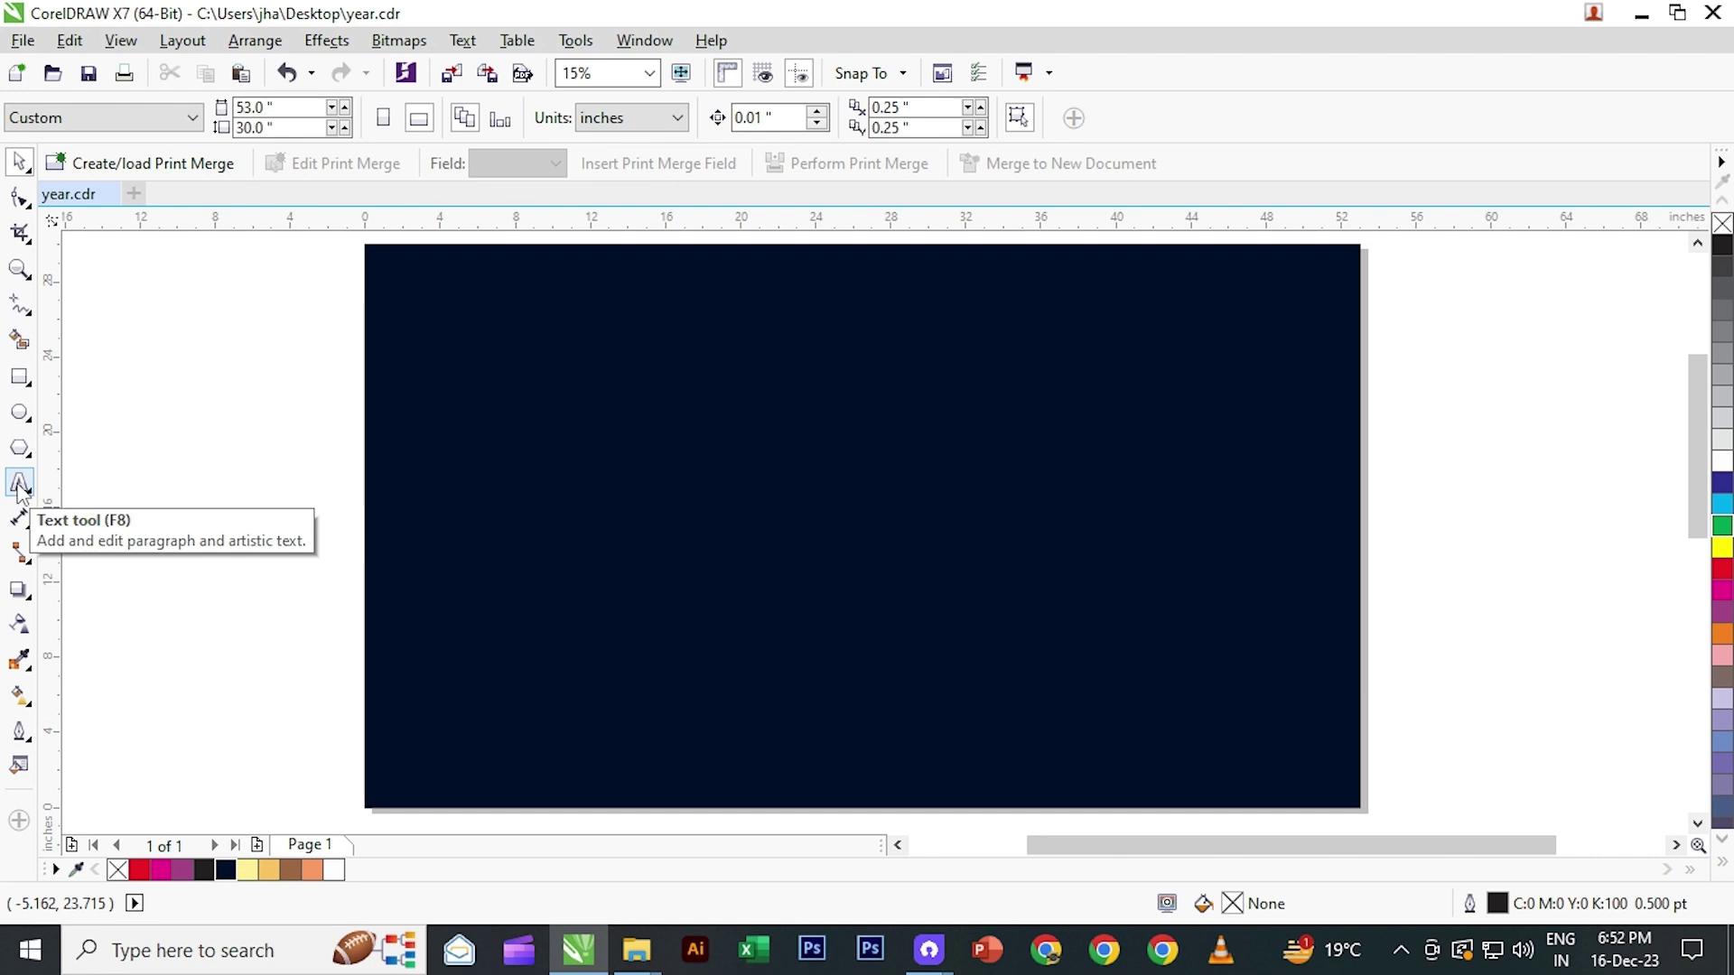
# - Add the artistic text 2024 on the background, enlarge it to about 39.2 × 13.3 in and move it toward the page centre
pyautogui.click(19, 485)
pyautogui.click(756, 452)
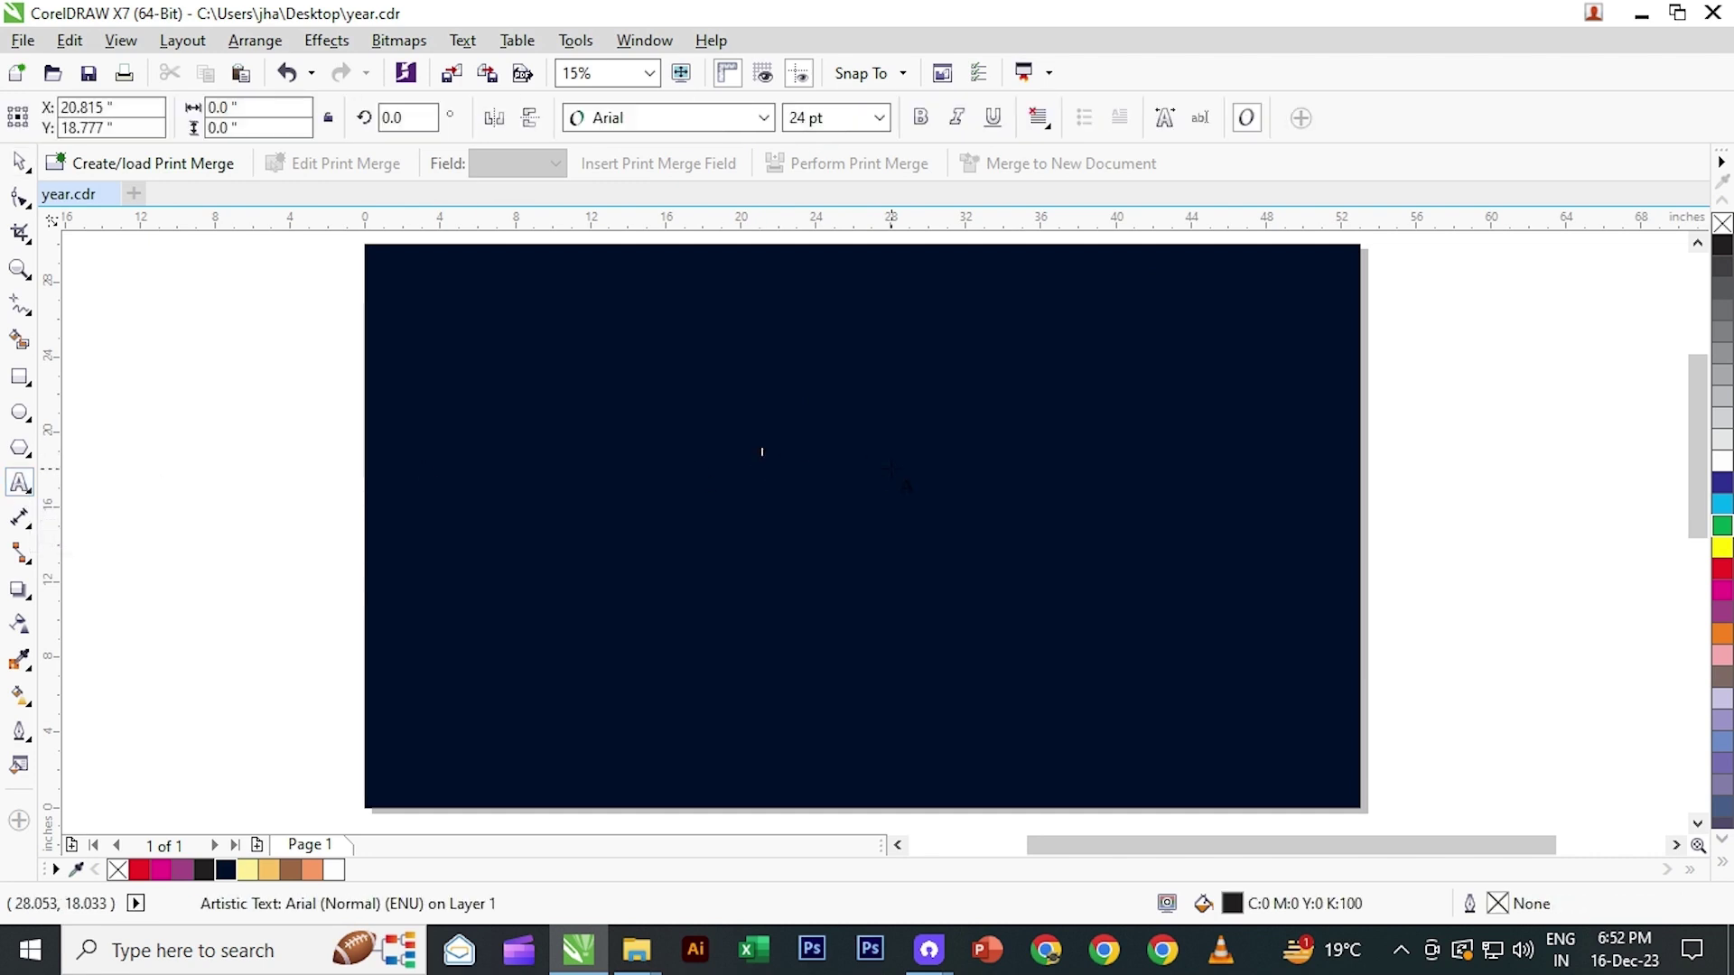
pyautogui.click(20, 163)
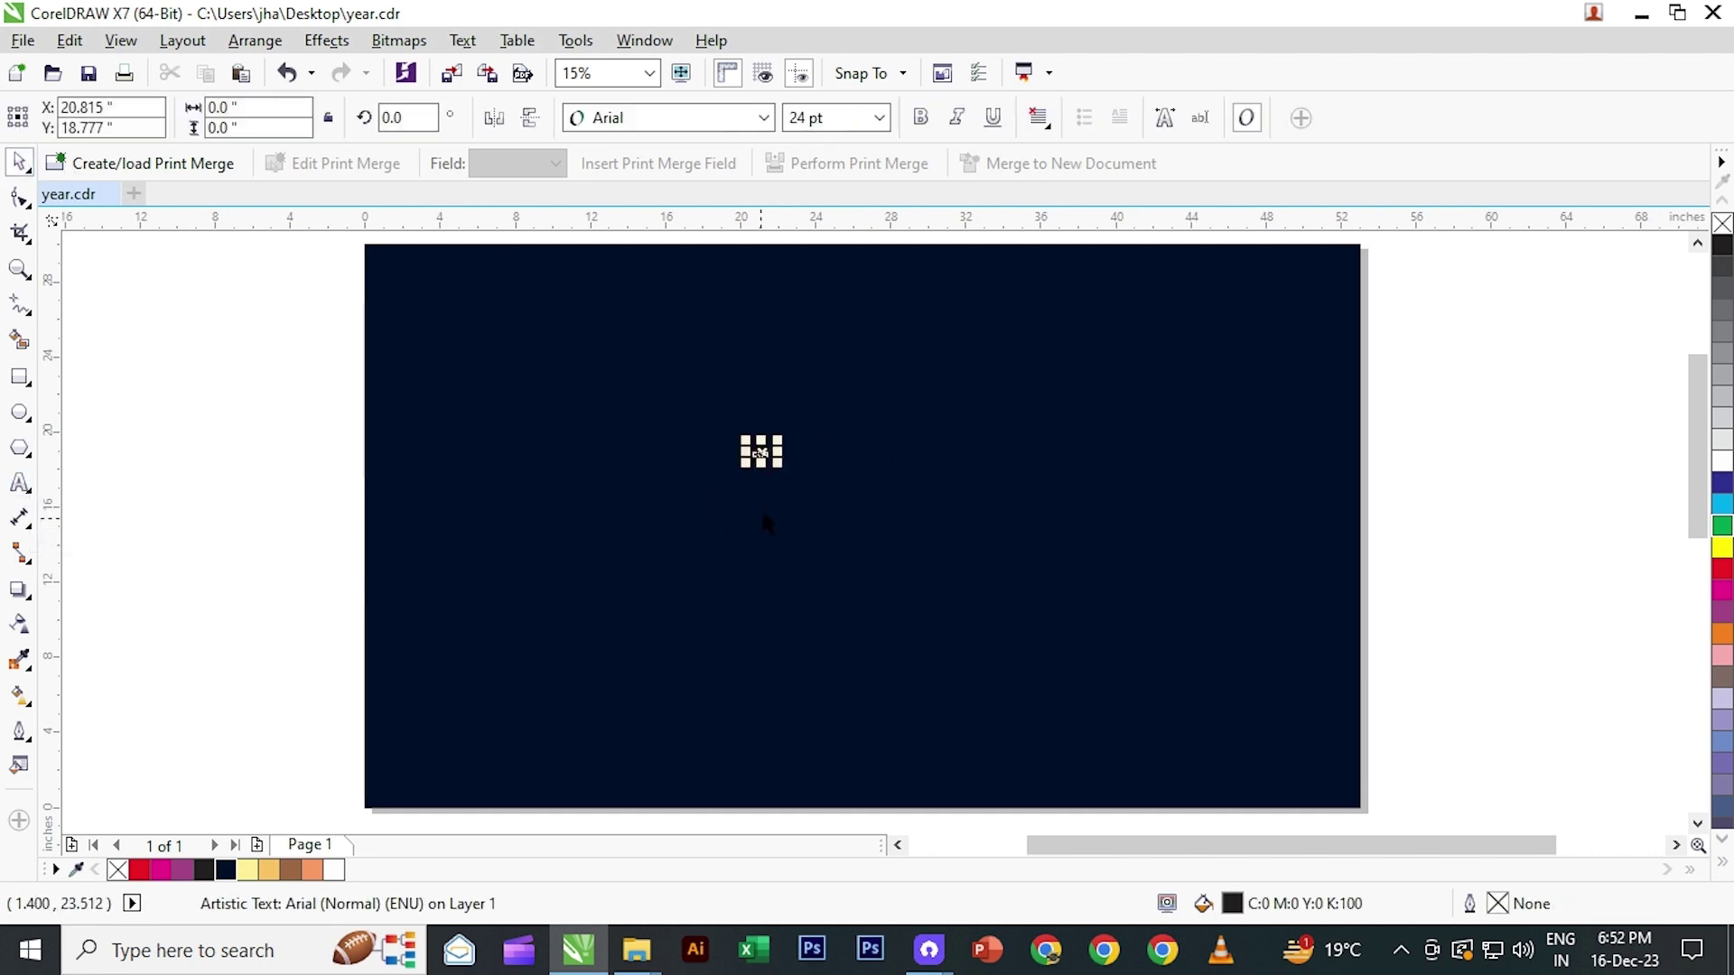
pyautogui.moveTo(782, 463); pyautogui.dragTo(1140, 688)
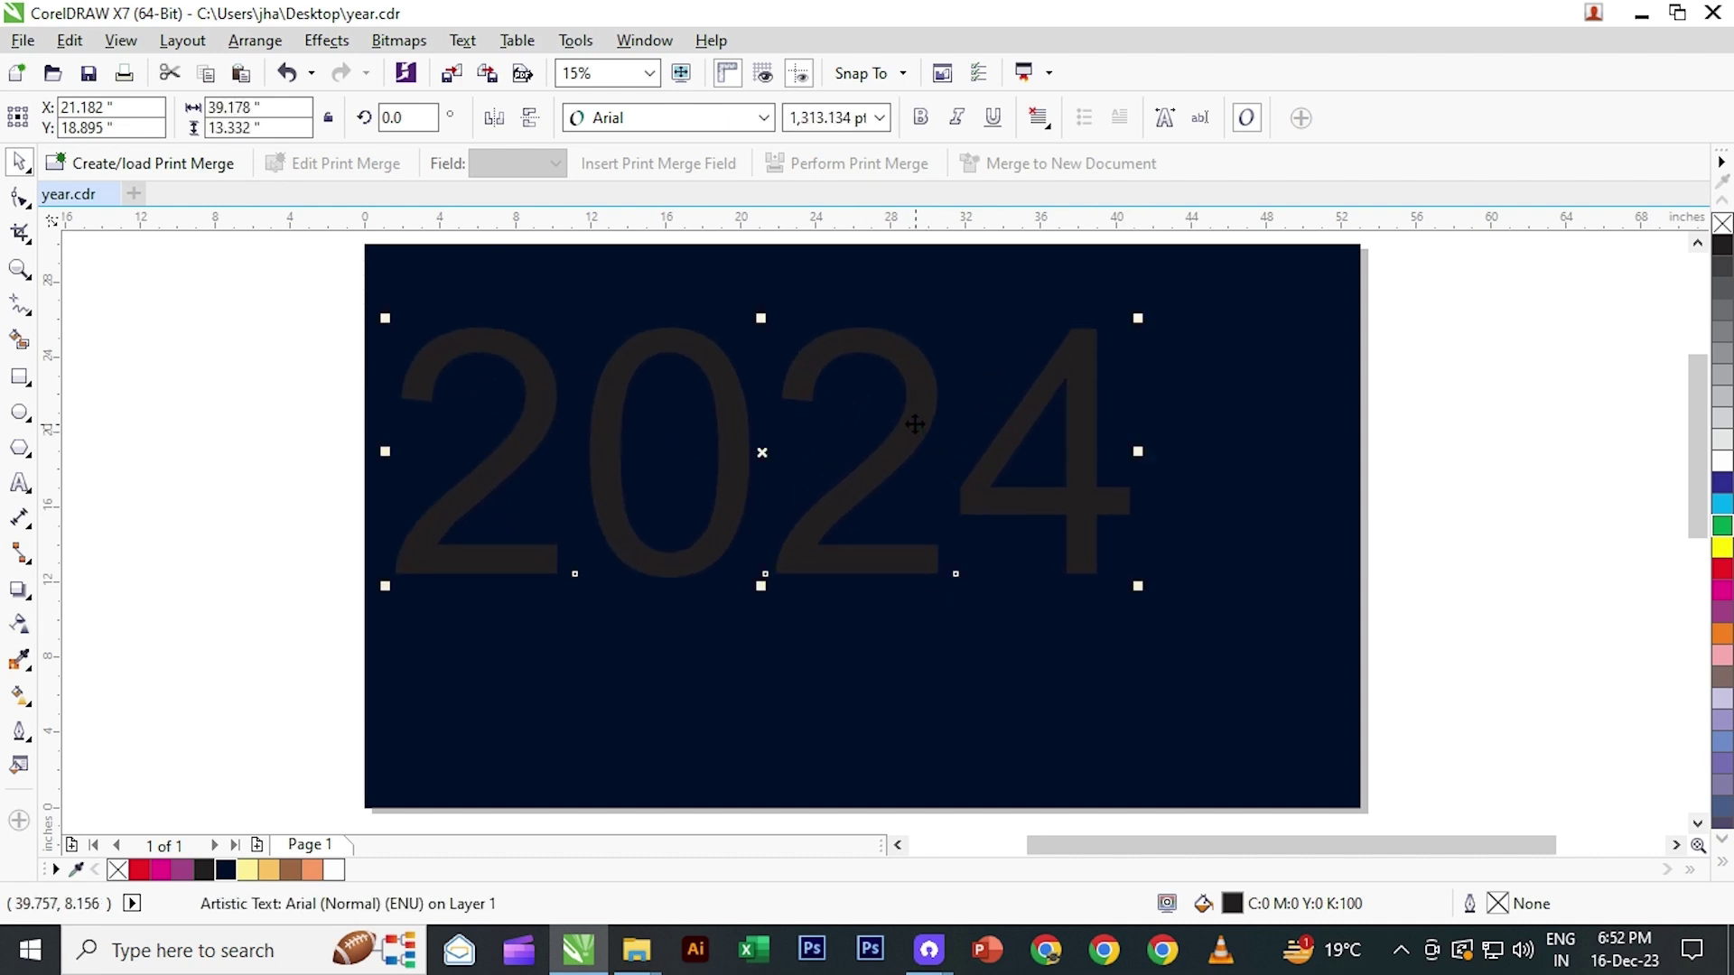
pyautogui.moveTo(915, 425); pyautogui.dragTo(979, 461)
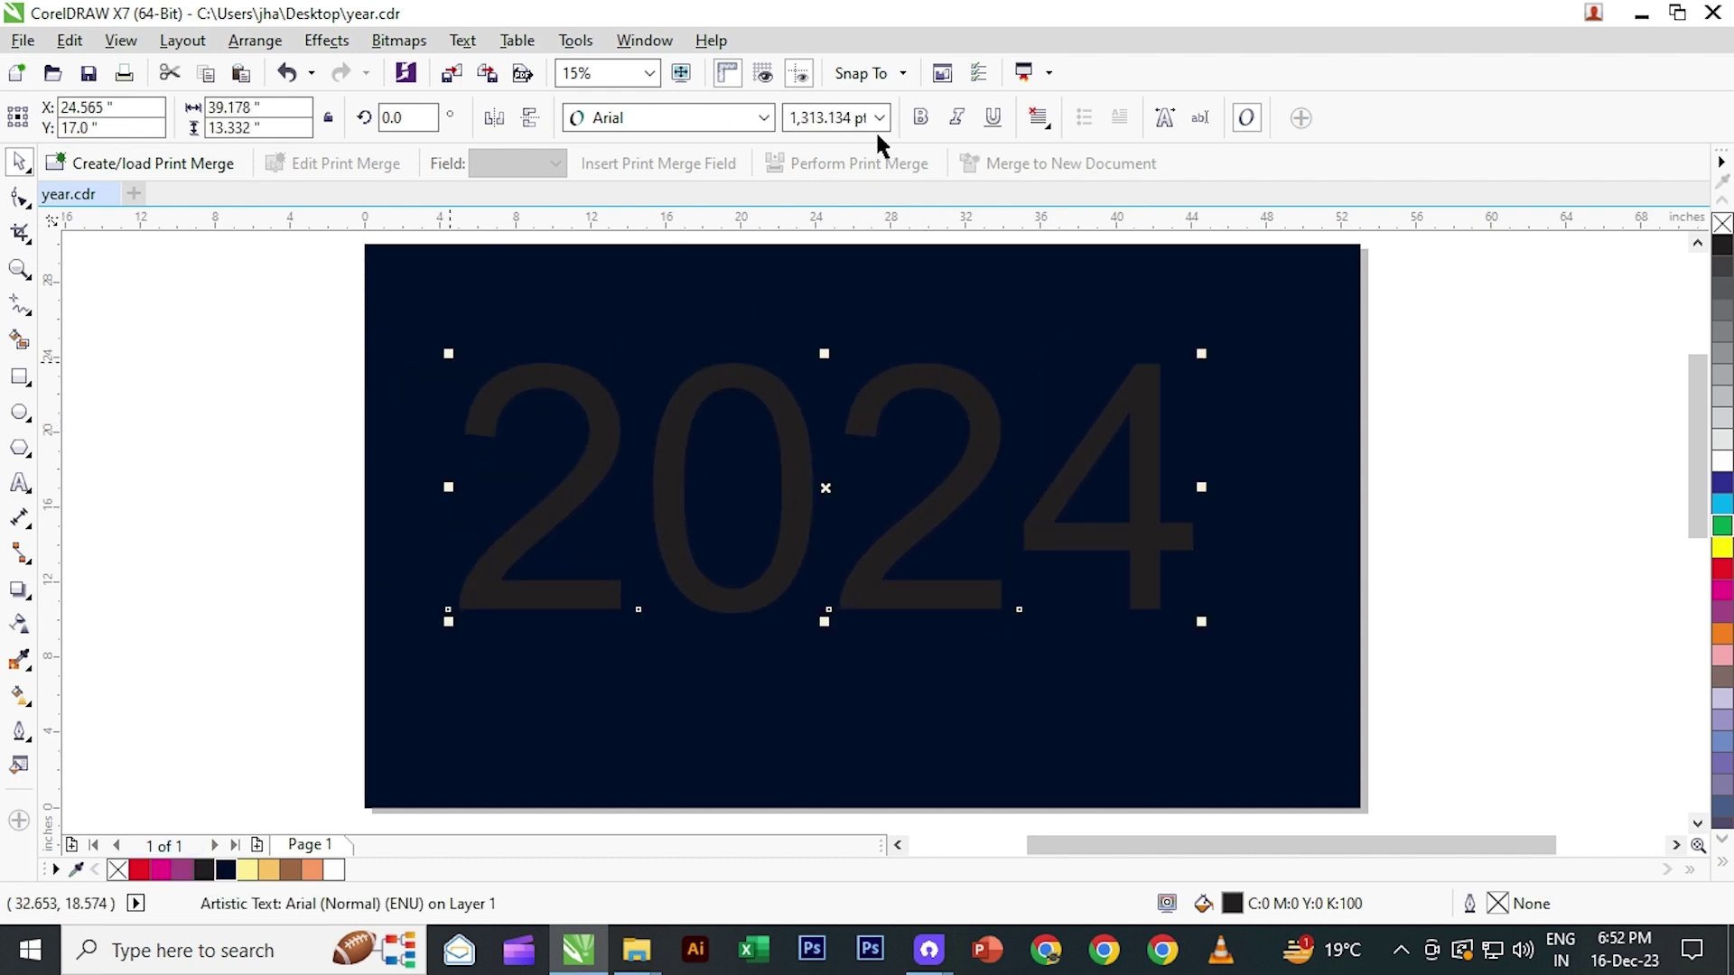
# - Set the 2024 text in Arial Black and narrow it to about 37.5 in wide on the page
pyautogui.click(920, 117)
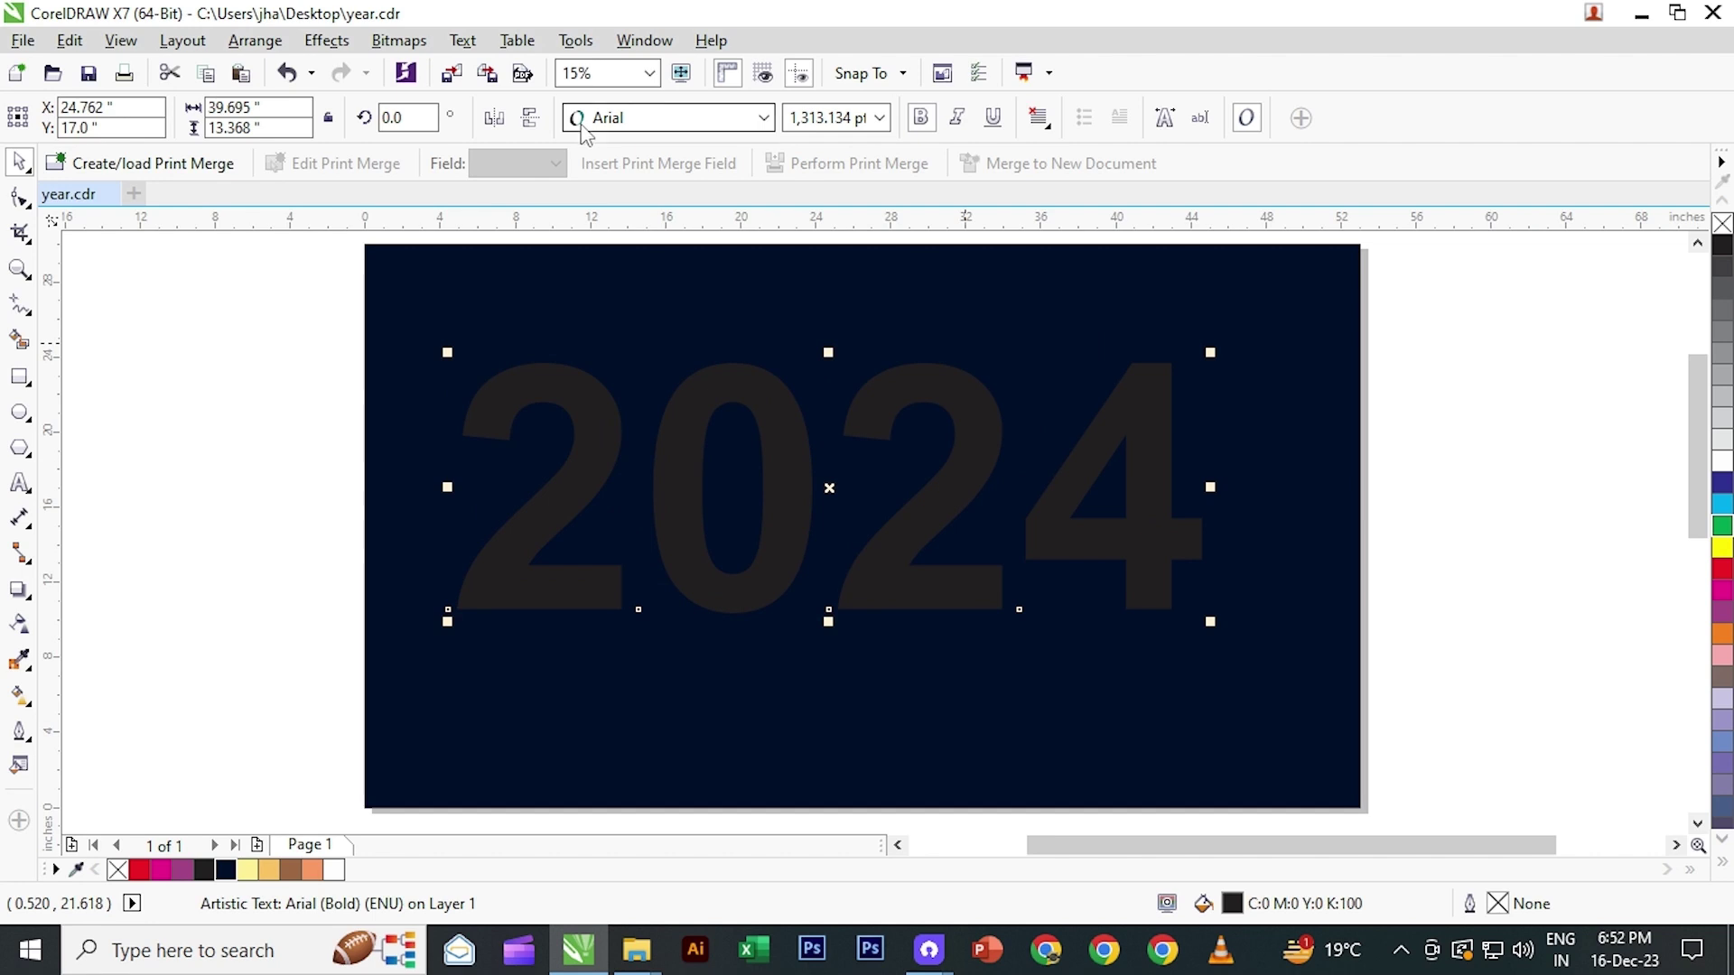
pyautogui.click(763, 117)
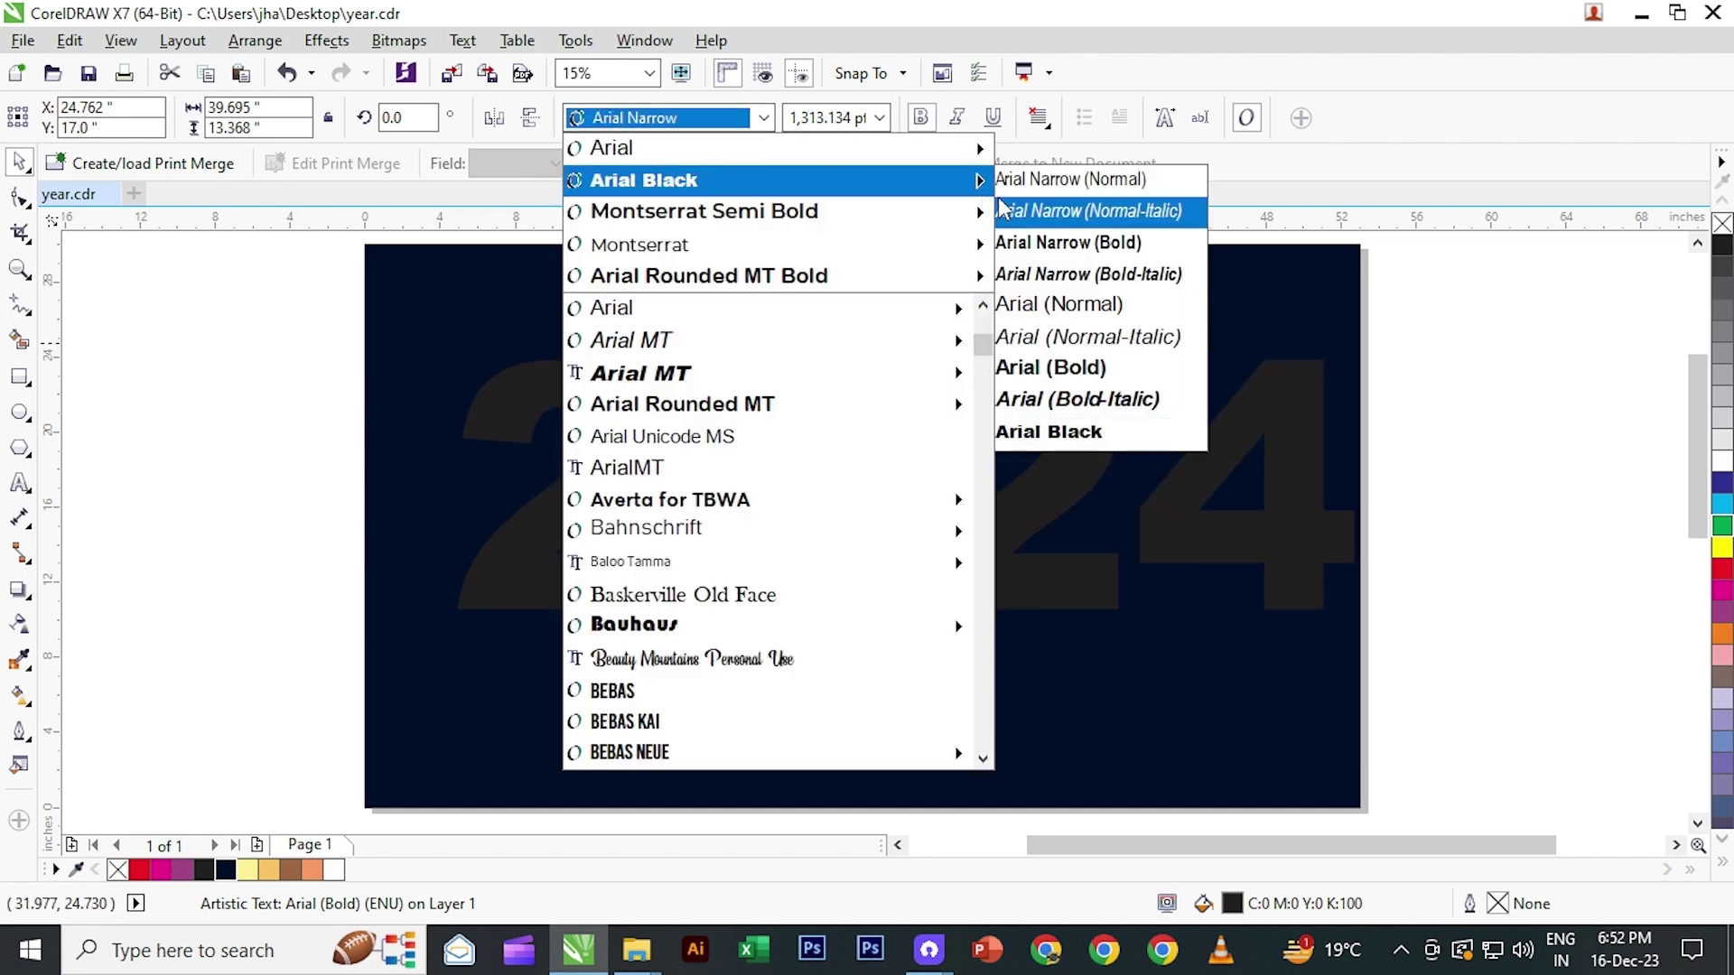
pyautogui.click(894, 181)
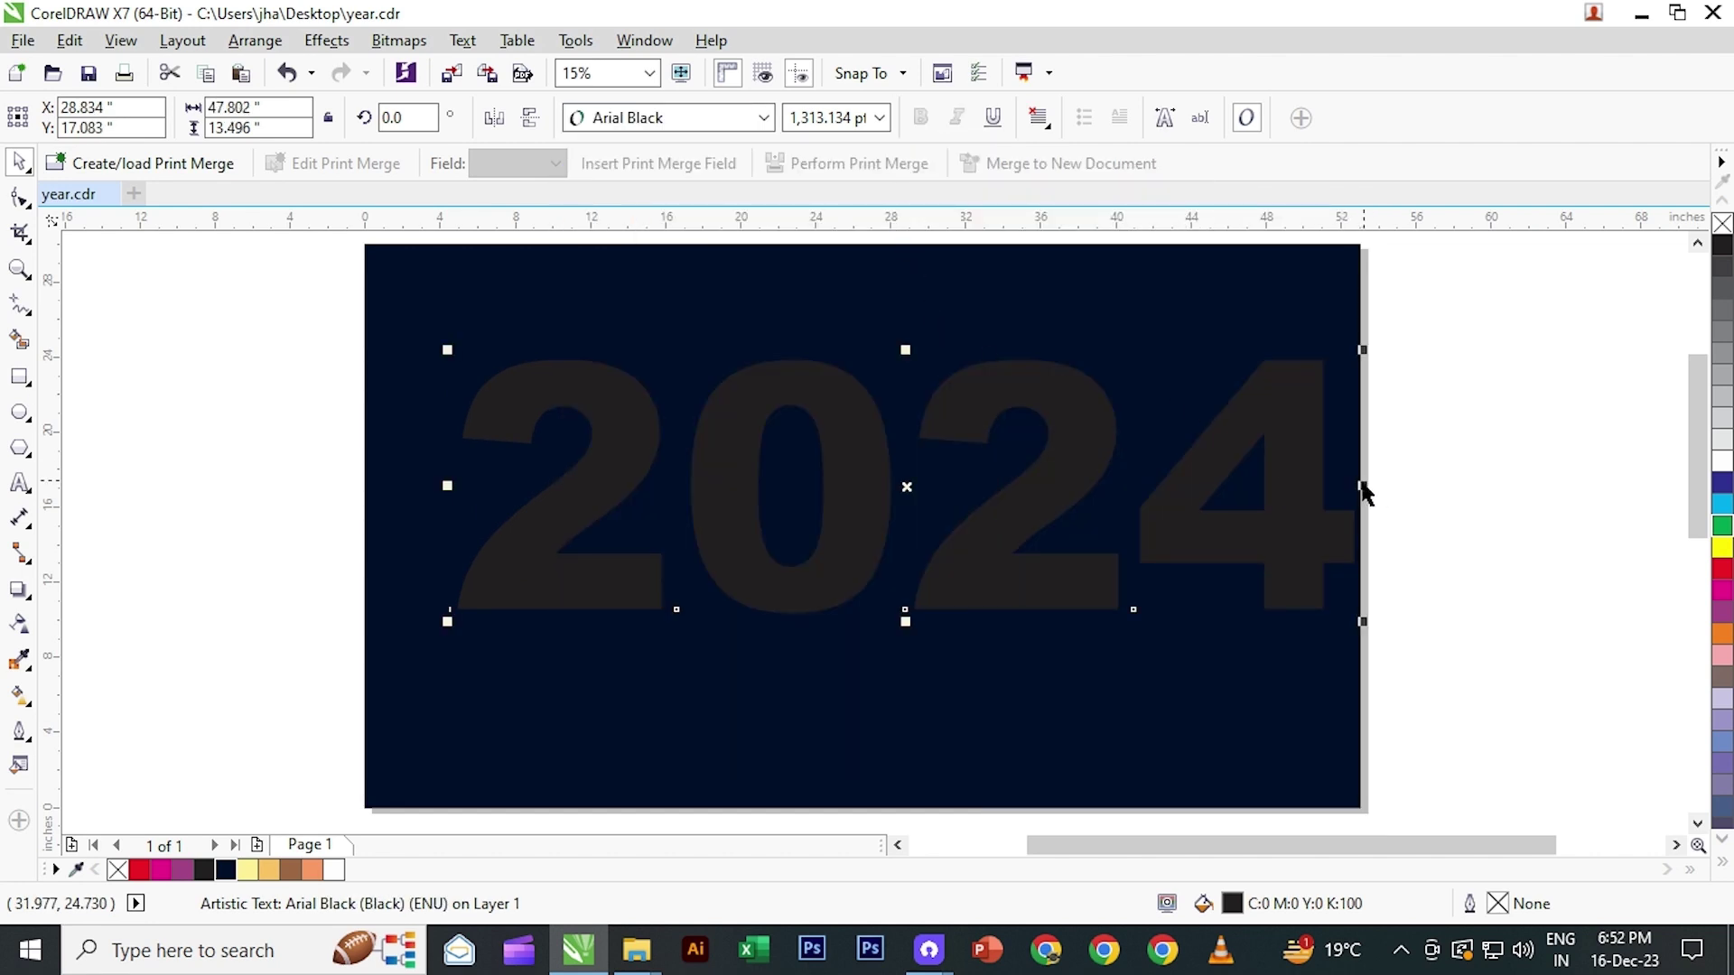
pyautogui.moveTo(1363, 492); pyautogui.dragTo(1164, 482)
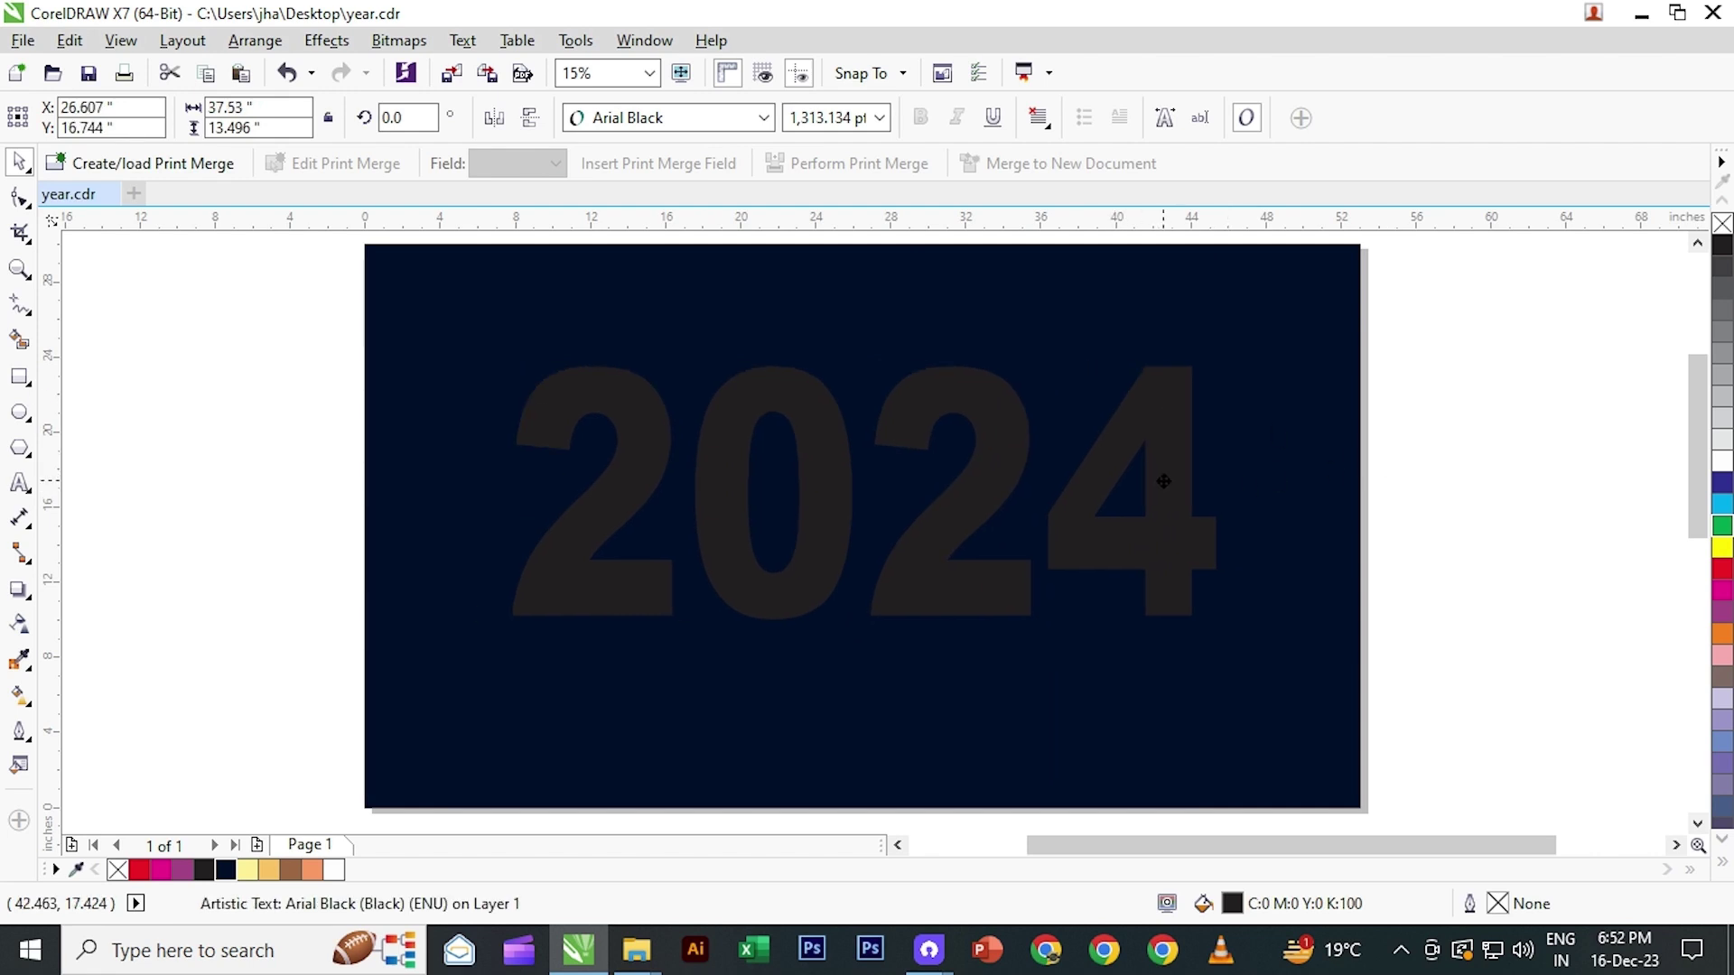
# - Break the 2024 text apart into separate digits and shift the 0, second 2 and 4 leftward so neighbouring digits overlap
pyautogui.click(255, 40)
pyautogui.click(301, 193)
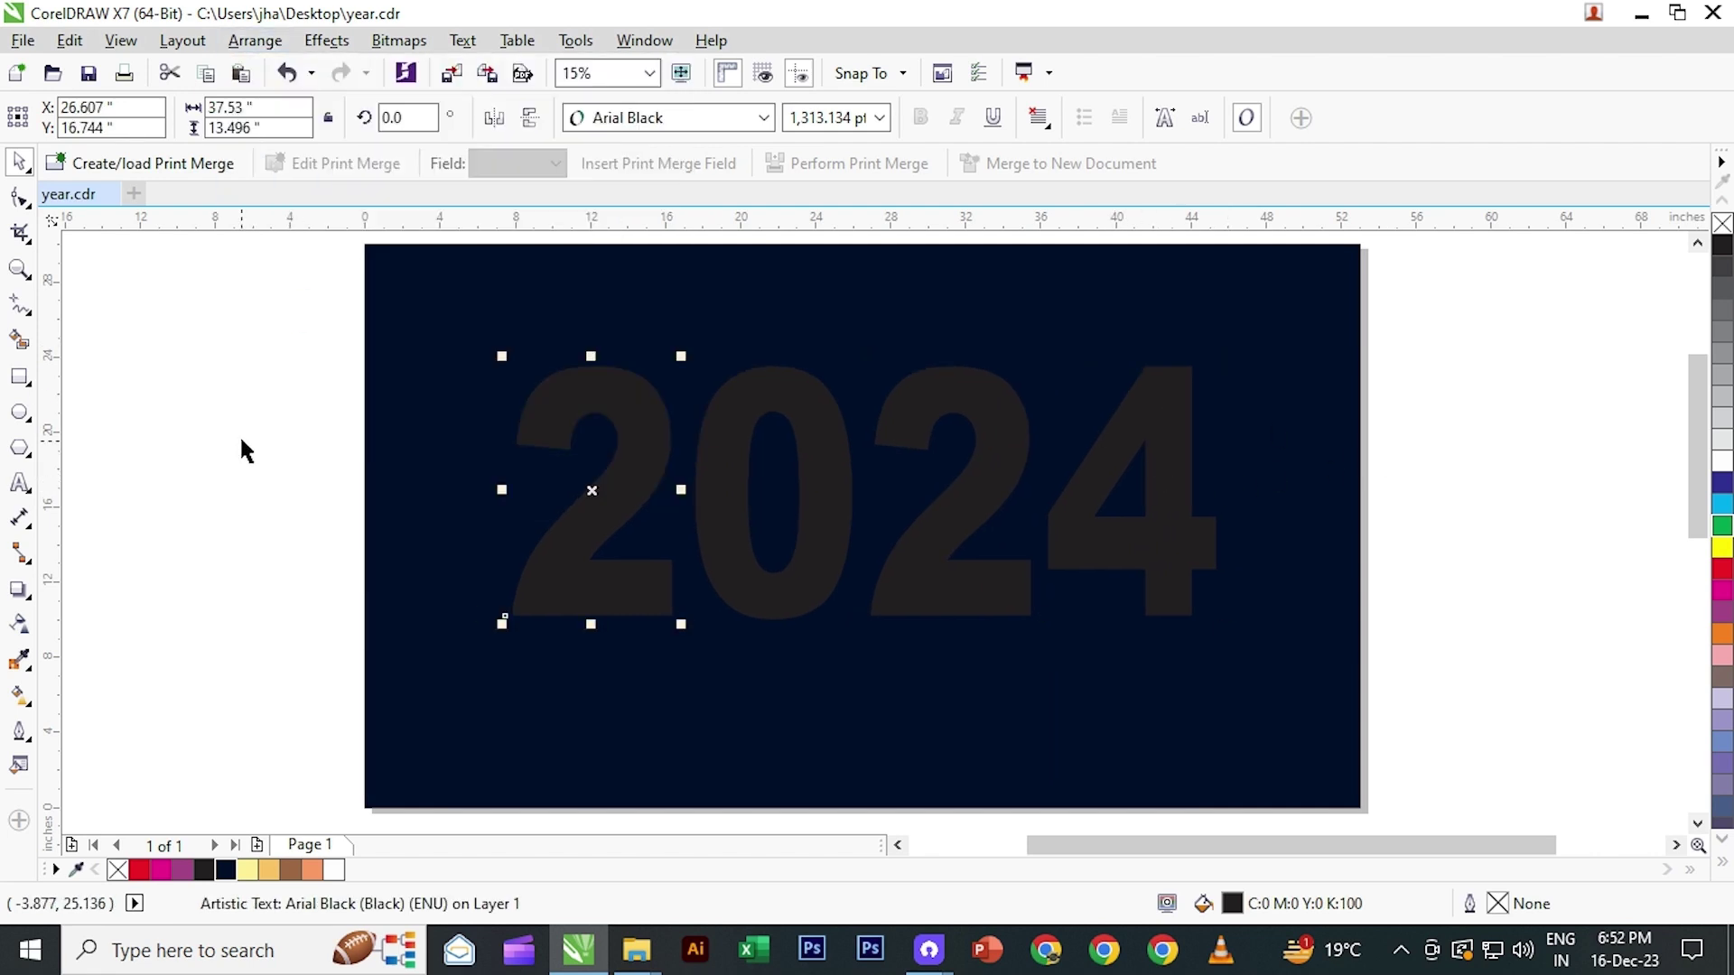
pyautogui.click(241, 436)
pyautogui.moveTo(753, 394); pyautogui.dragTo(689, 394)
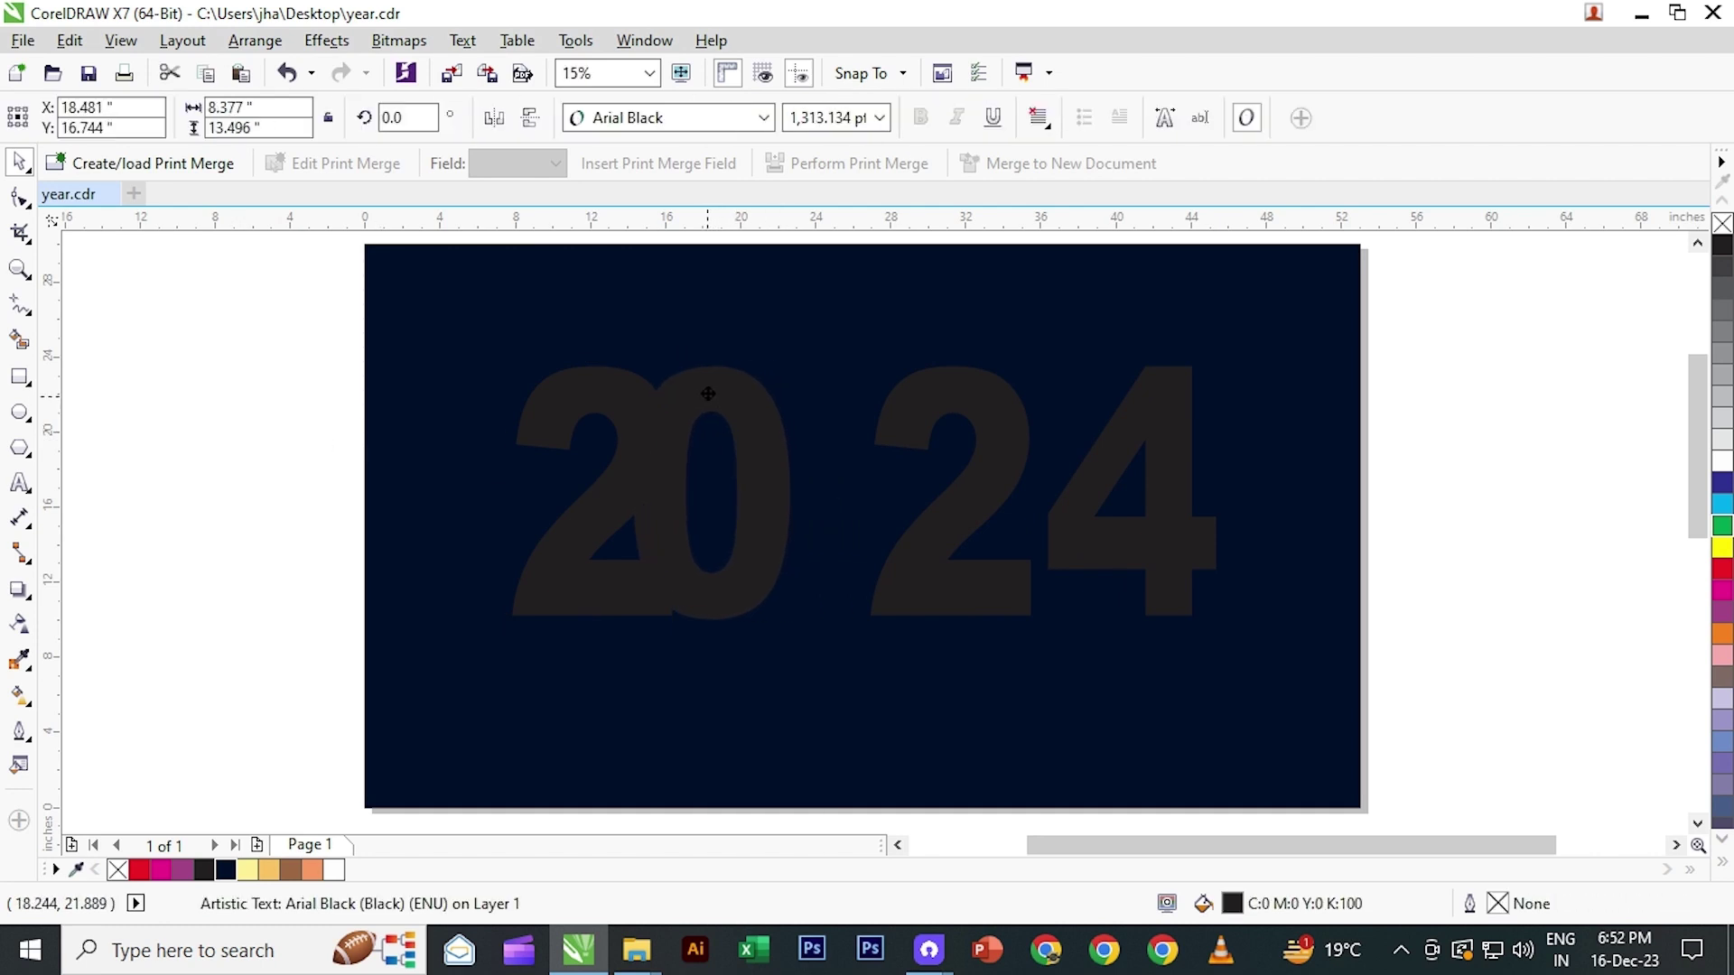
pyautogui.moveTo(963, 386); pyautogui.dragTo(838, 393)
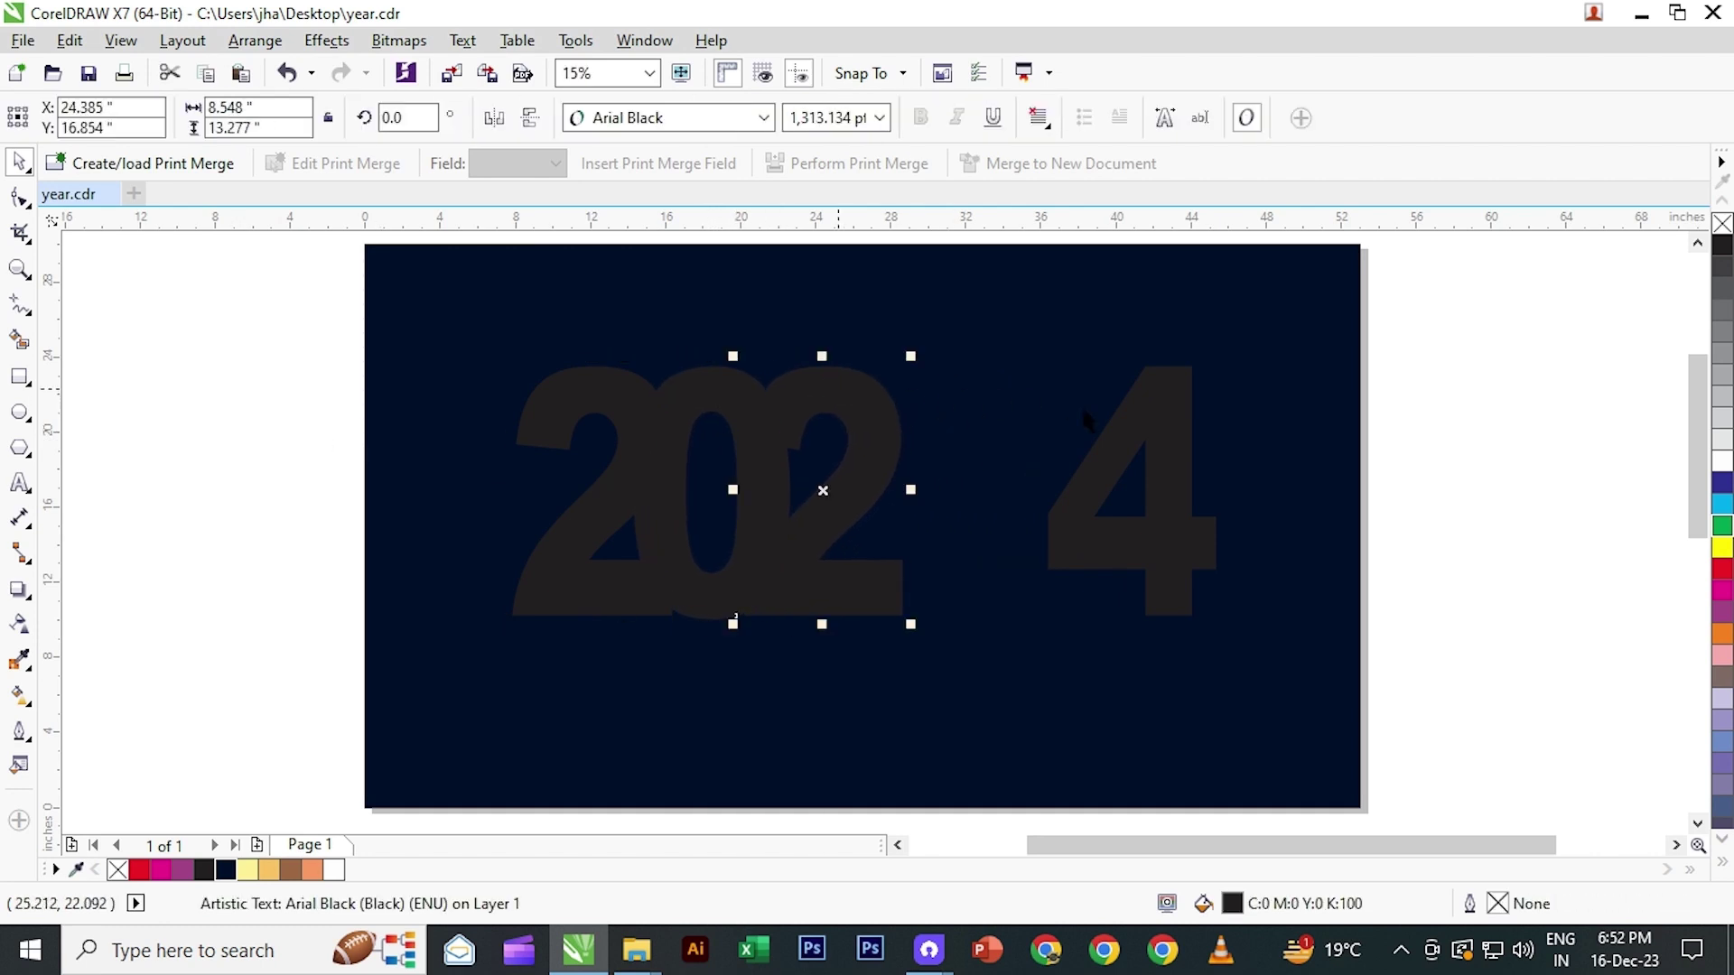
pyautogui.moveTo(1118, 416); pyautogui.dragTo(954, 418)
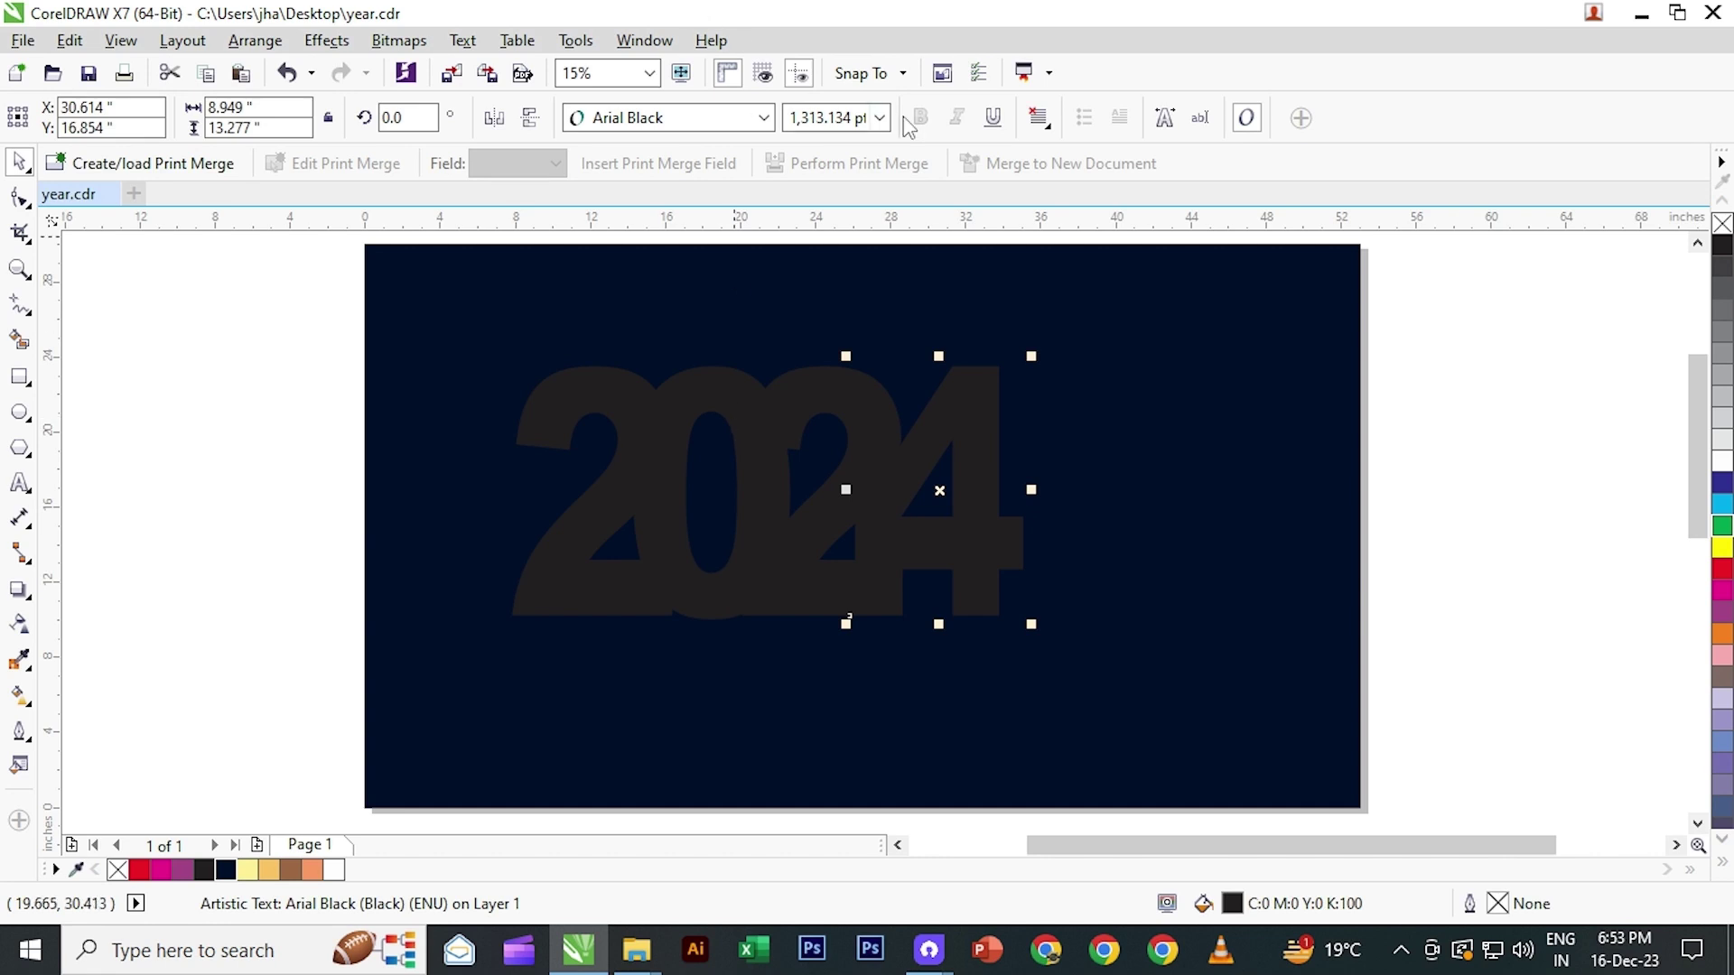
# - Fill both 2s with pale yellow, the 0 with brown and the 4 with light orange
pyautogui.click(600, 405)
pyautogui.click(247, 869)
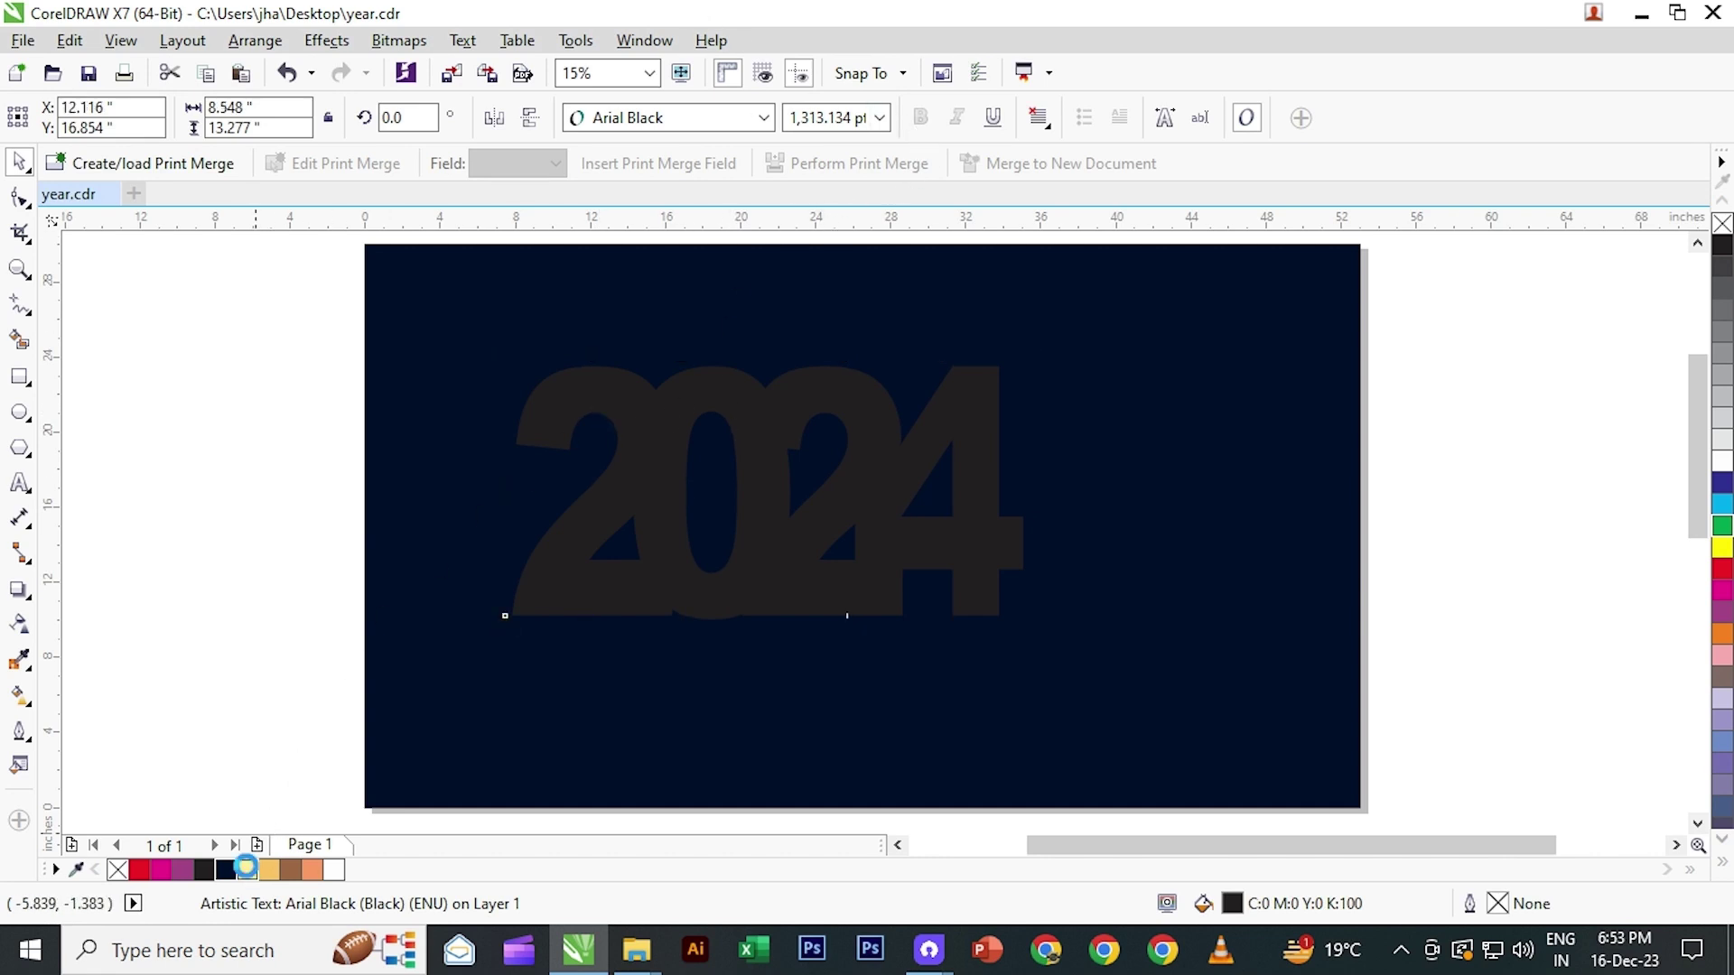
pyautogui.click(712, 414)
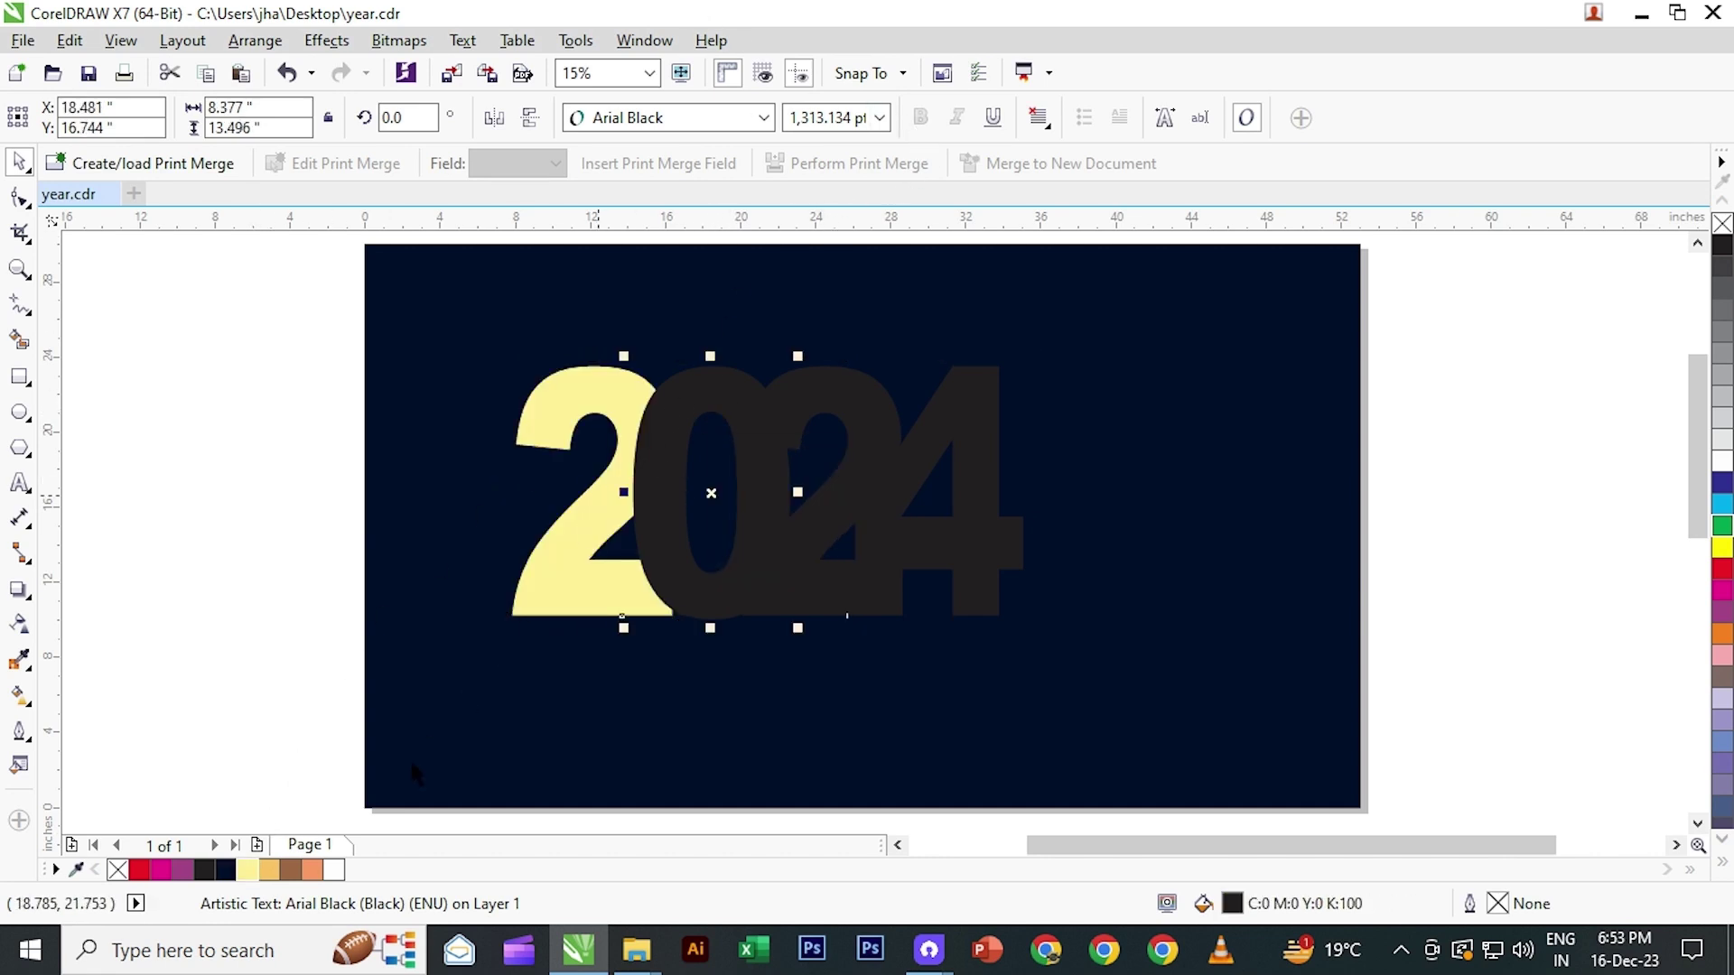
pyautogui.click(291, 869)
pyautogui.click(811, 540)
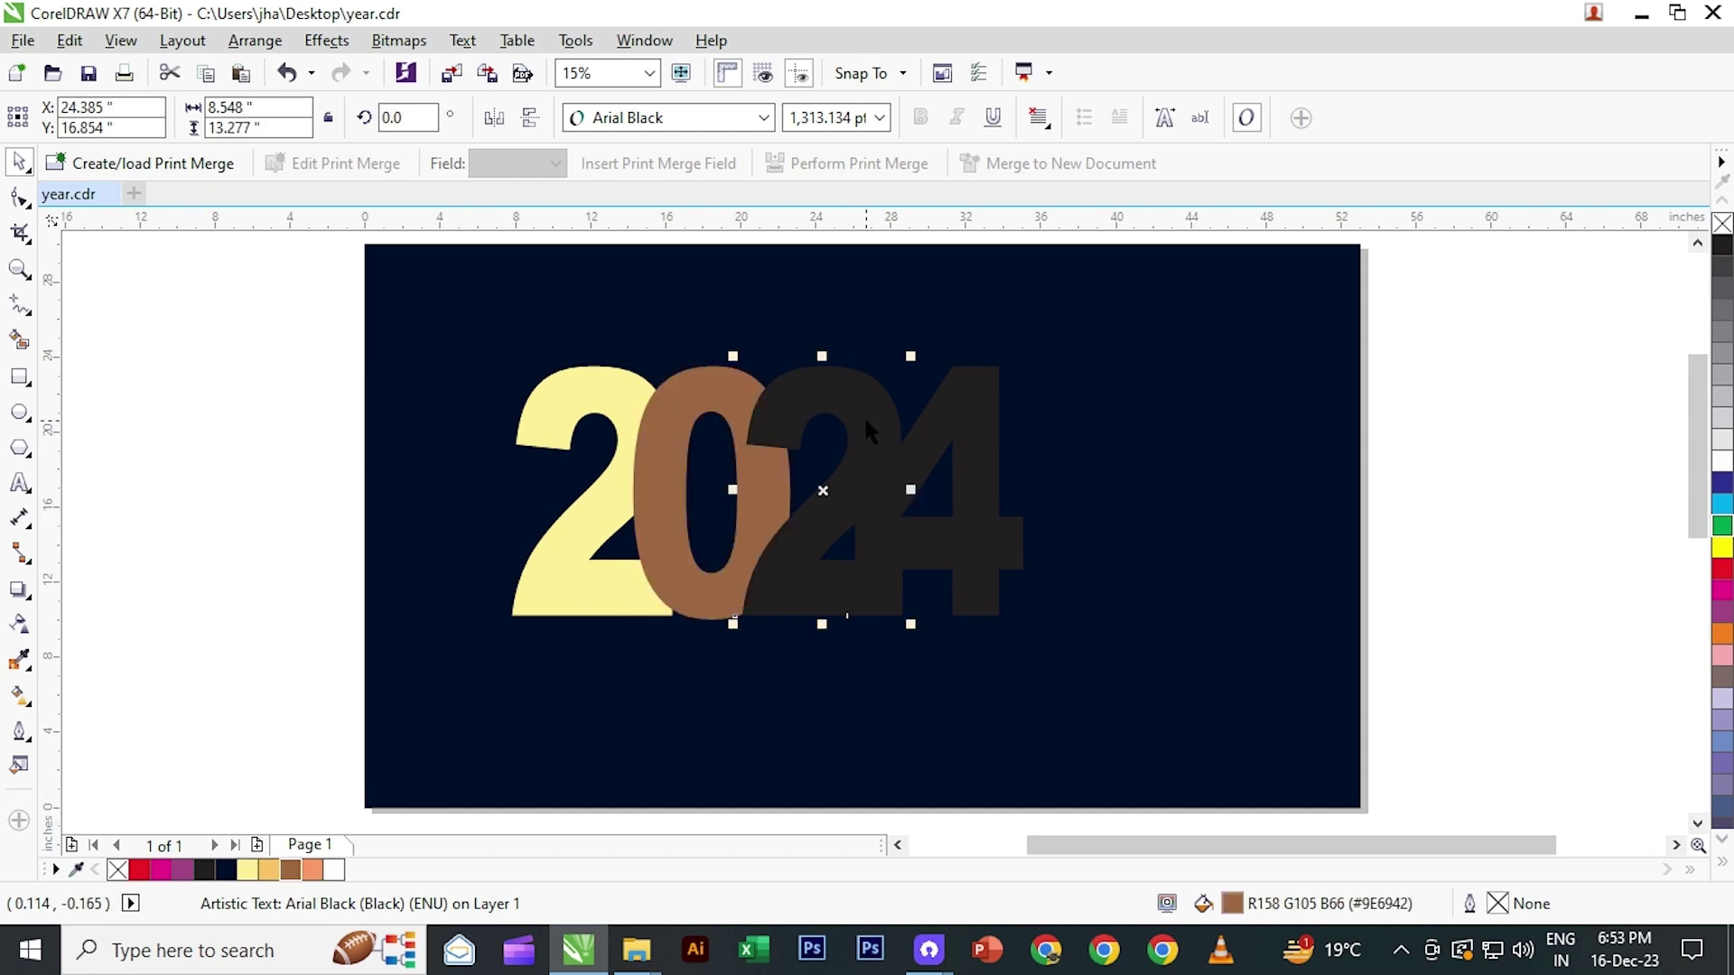
pyautogui.click(246, 874)
pyautogui.click(954, 430)
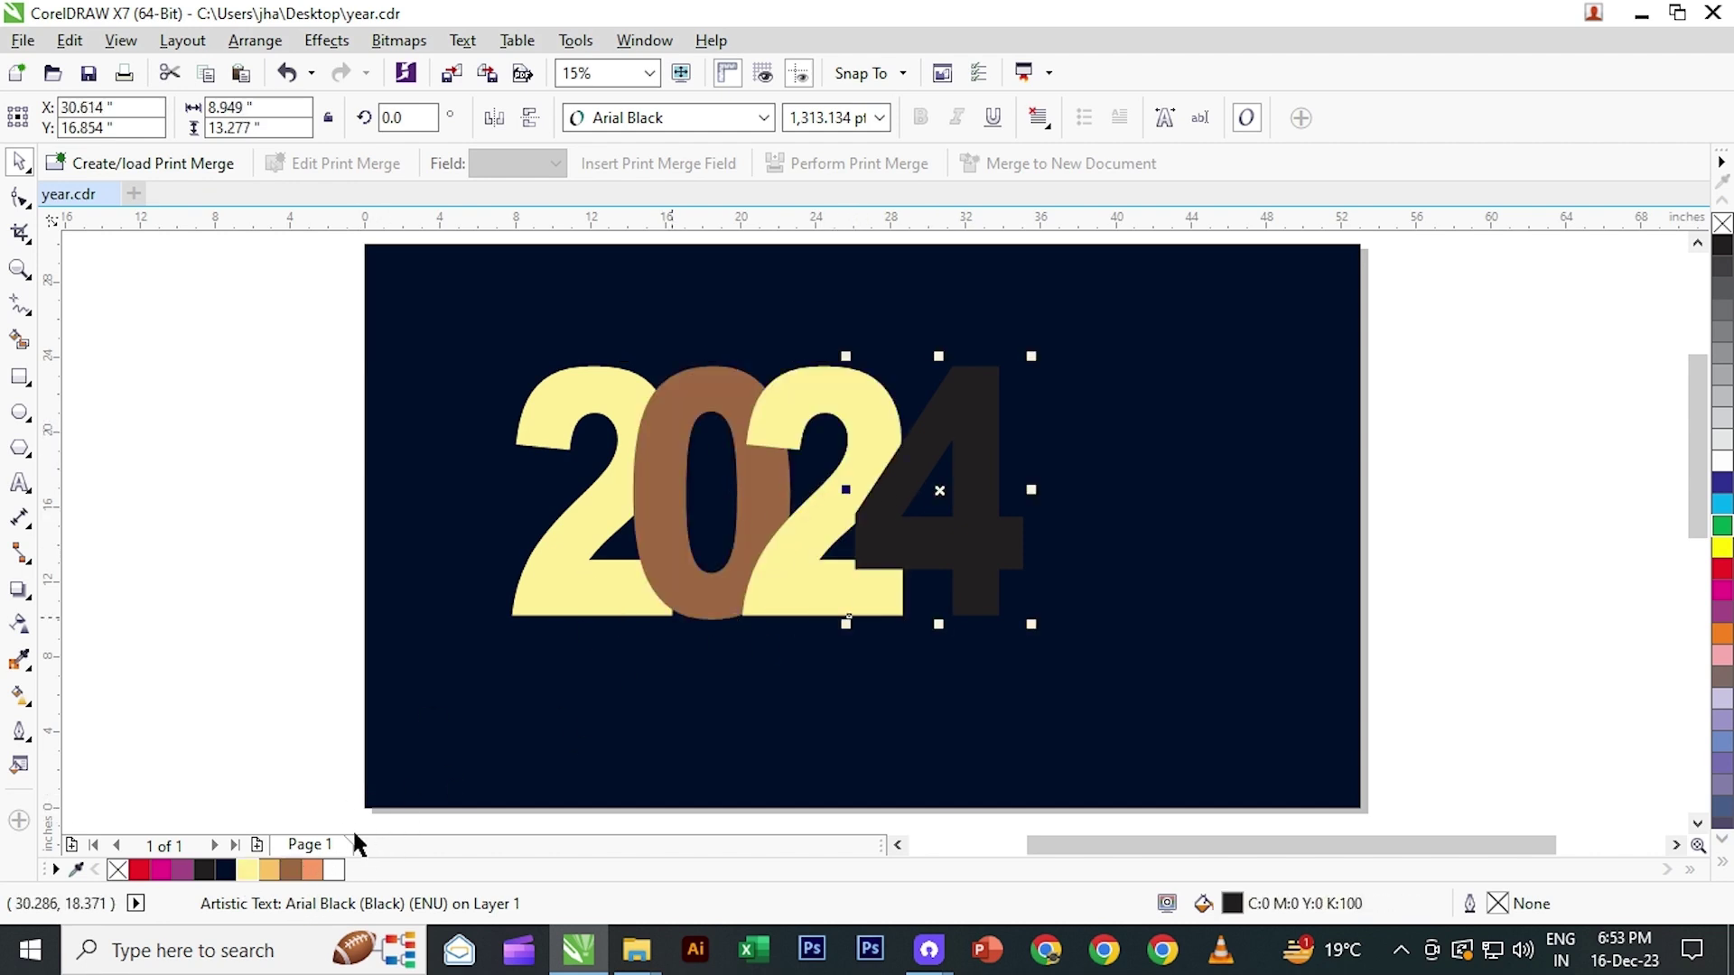
pyautogui.click(269, 870)
pyautogui.click(327, 480)
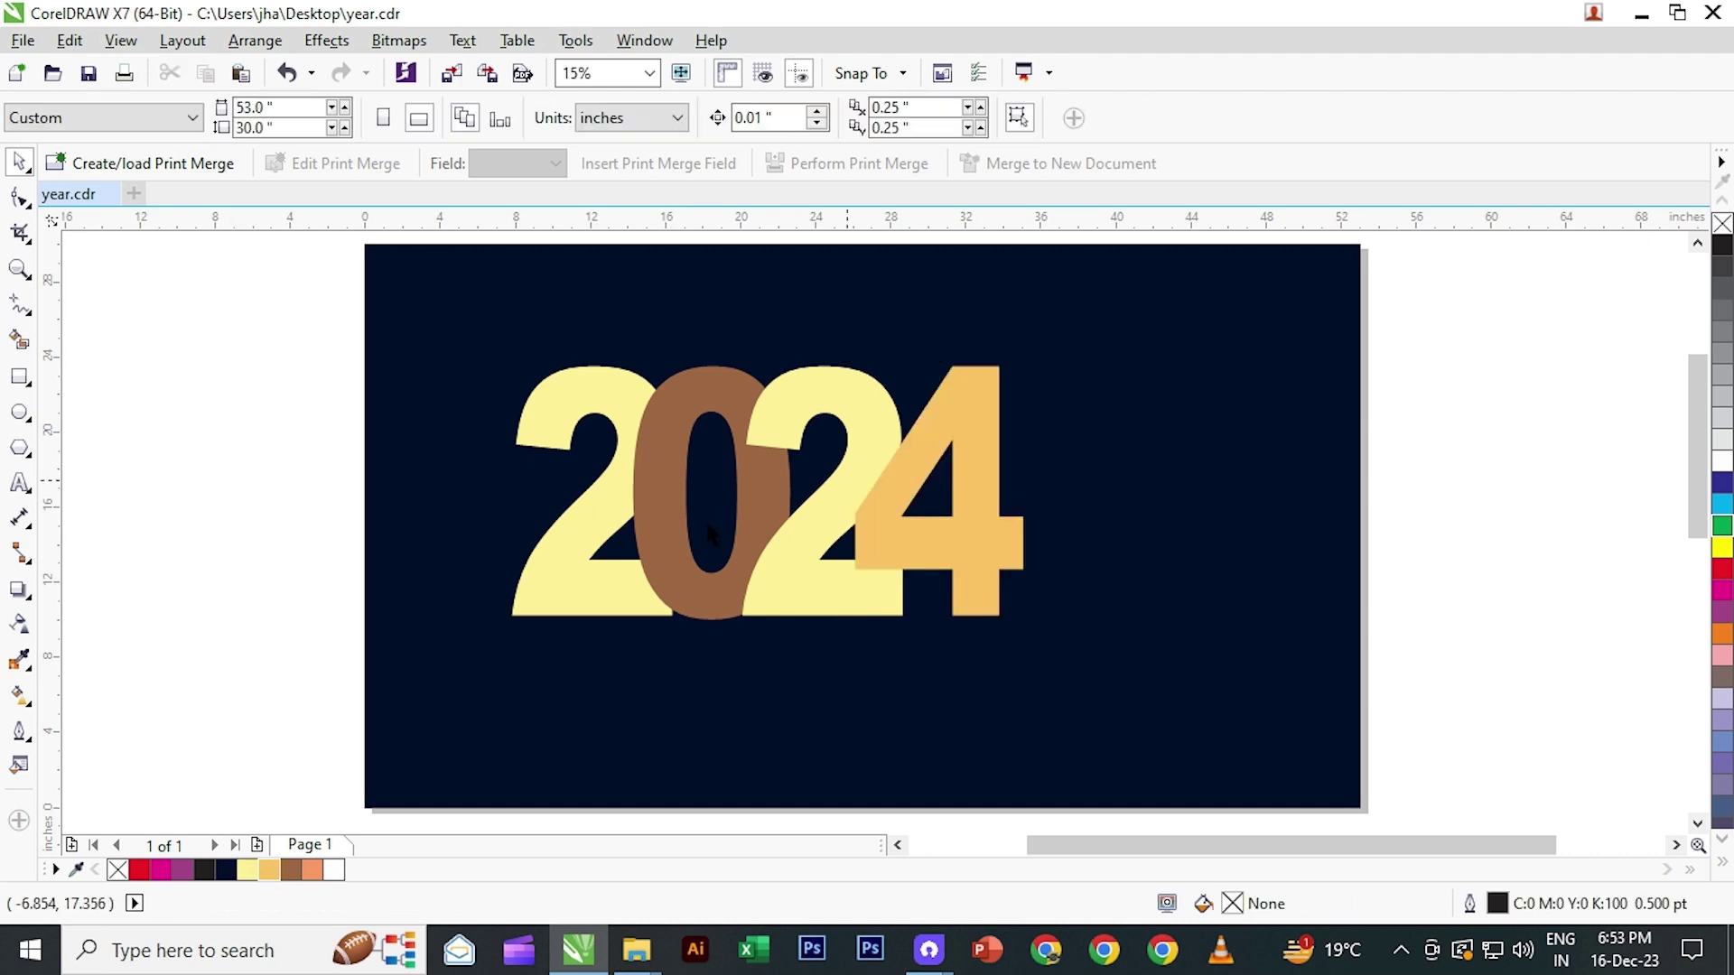
# - Shift the 0 and the second 2 together slightly to the right to adjust their overlap with the outer digits
pyautogui.scroll(2, 674, 544)
pyautogui.click(675, 558)
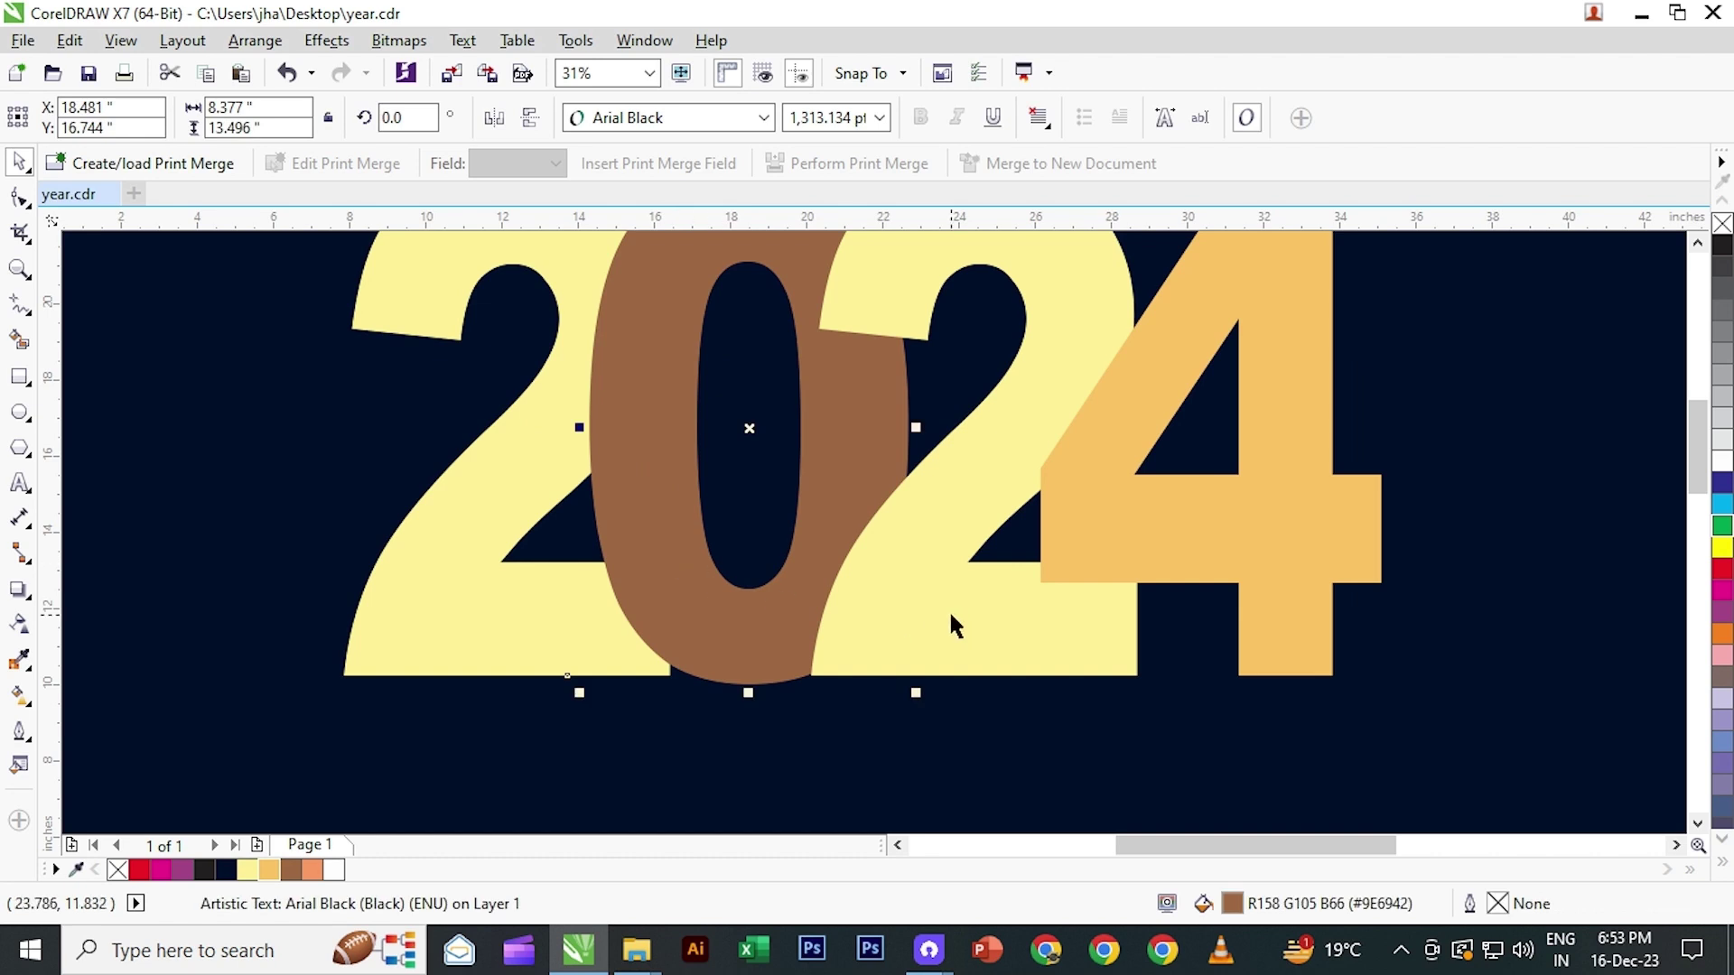
pyautogui.keyDown('shift'); pyautogui.click(911, 616); pyautogui.keyUp('shift')
pyautogui.moveTo(911, 616); pyautogui.dragTo(923, 616)
pyautogui.scroll(-2, 842, 589)
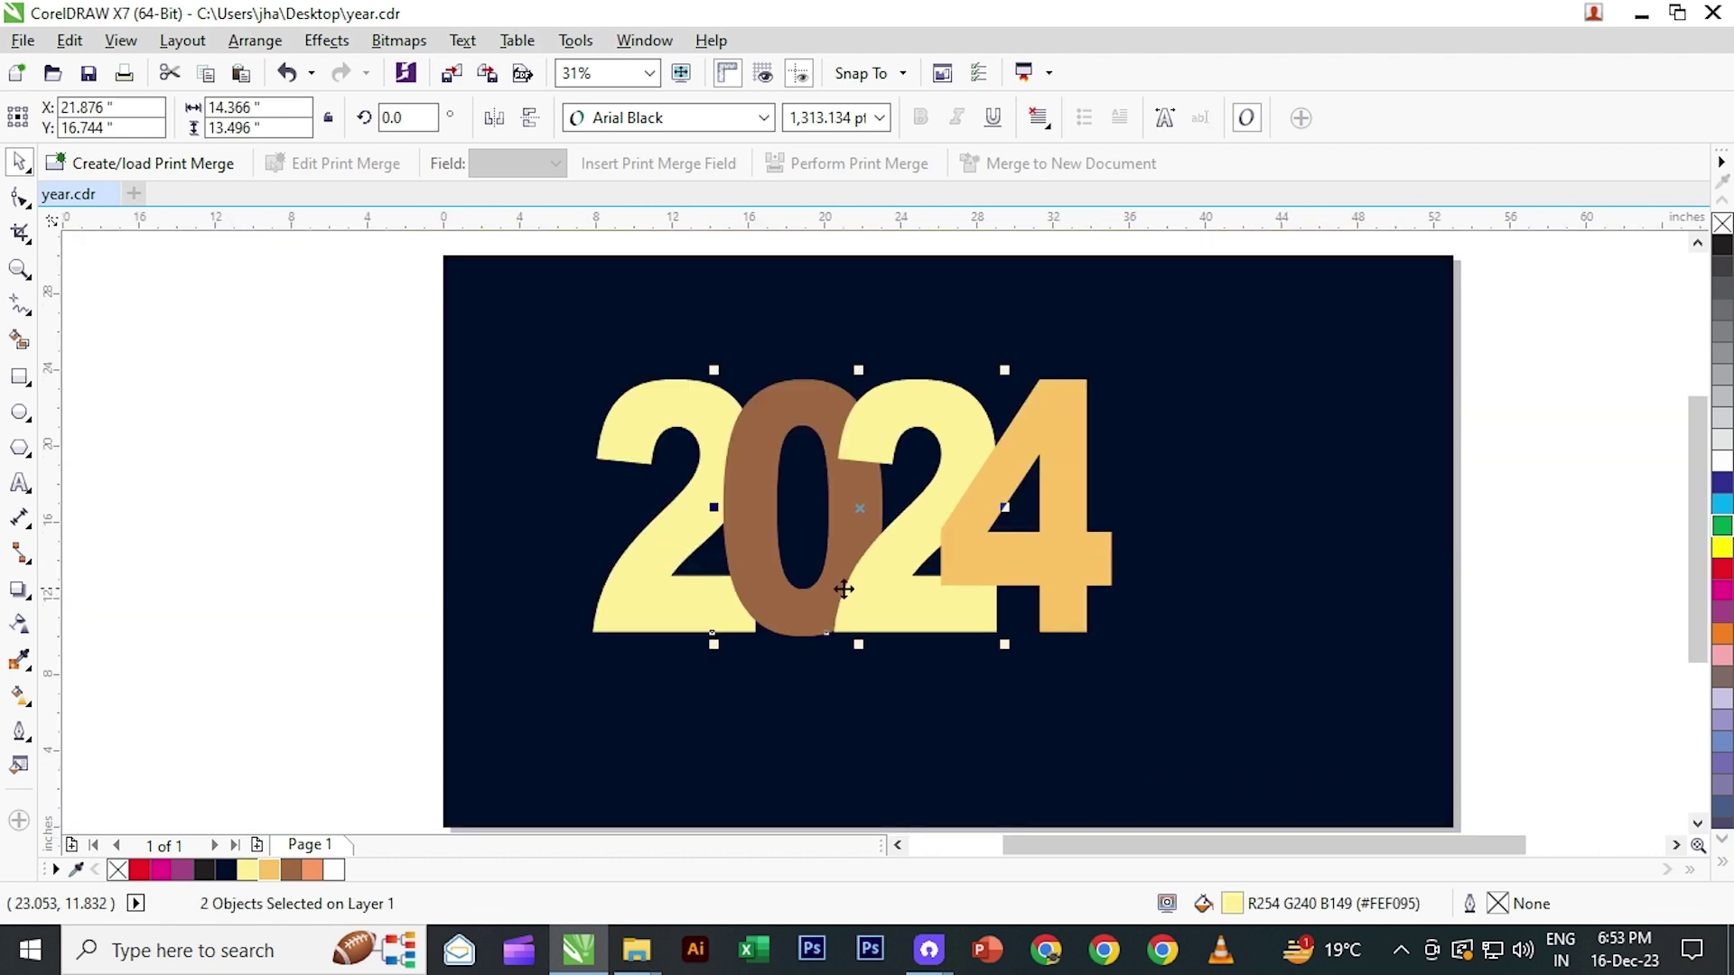
pyautogui.click(301, 588)
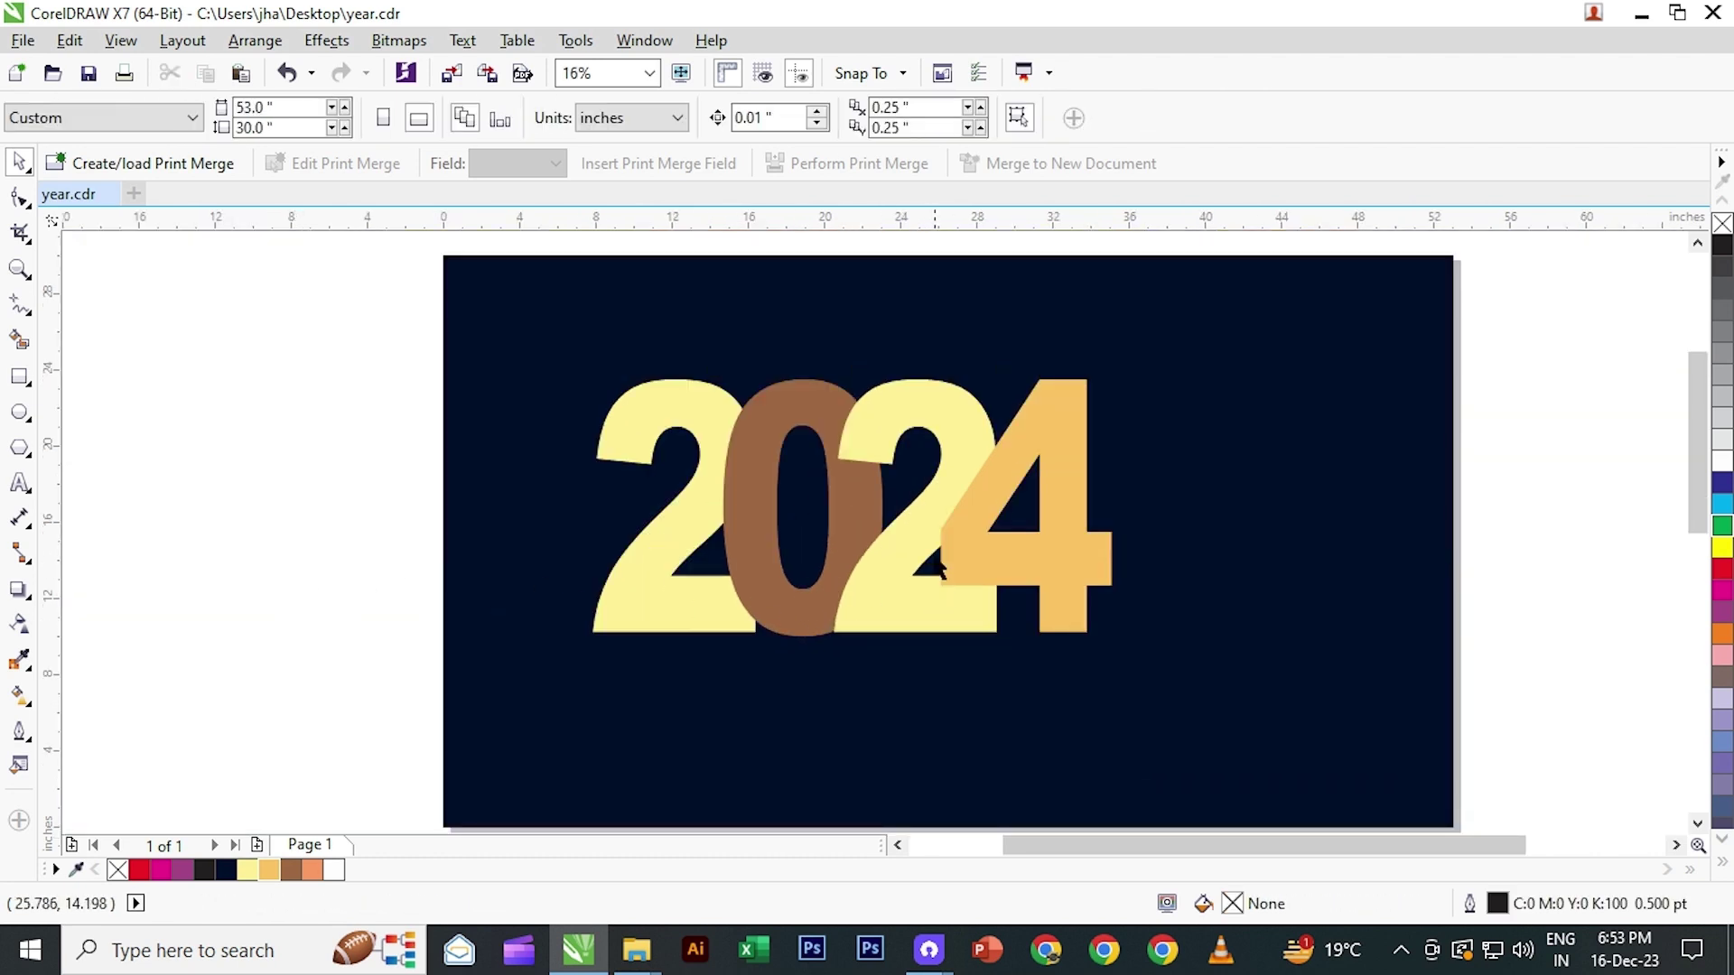
# - Shift the second 2 and the 4 together slightly to the left to tighten the digit spacing
pyautogui.click(939, 420)
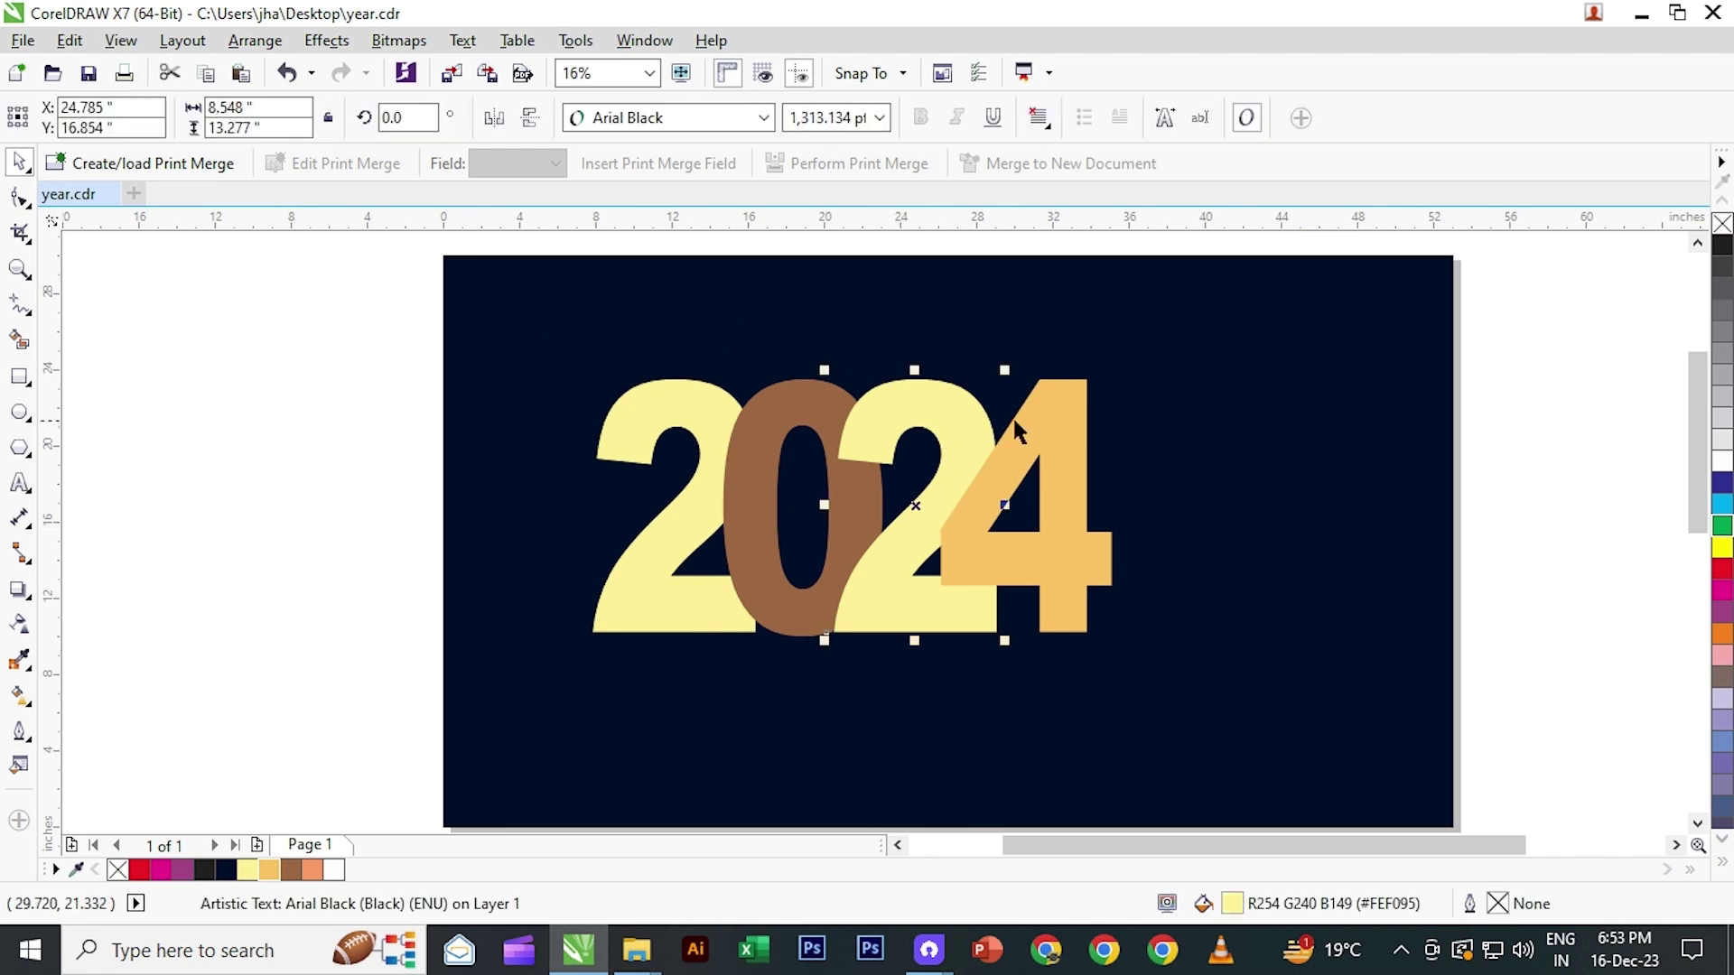
pyautogui.keyDown('shift'); pyautogui.click(1040, 432); pyautogui.keyUp('shift')
pyautogui.moveTo(1040, 431); pyautogui.dragTo(1027, 440)
pyautogui.click(372, 443)
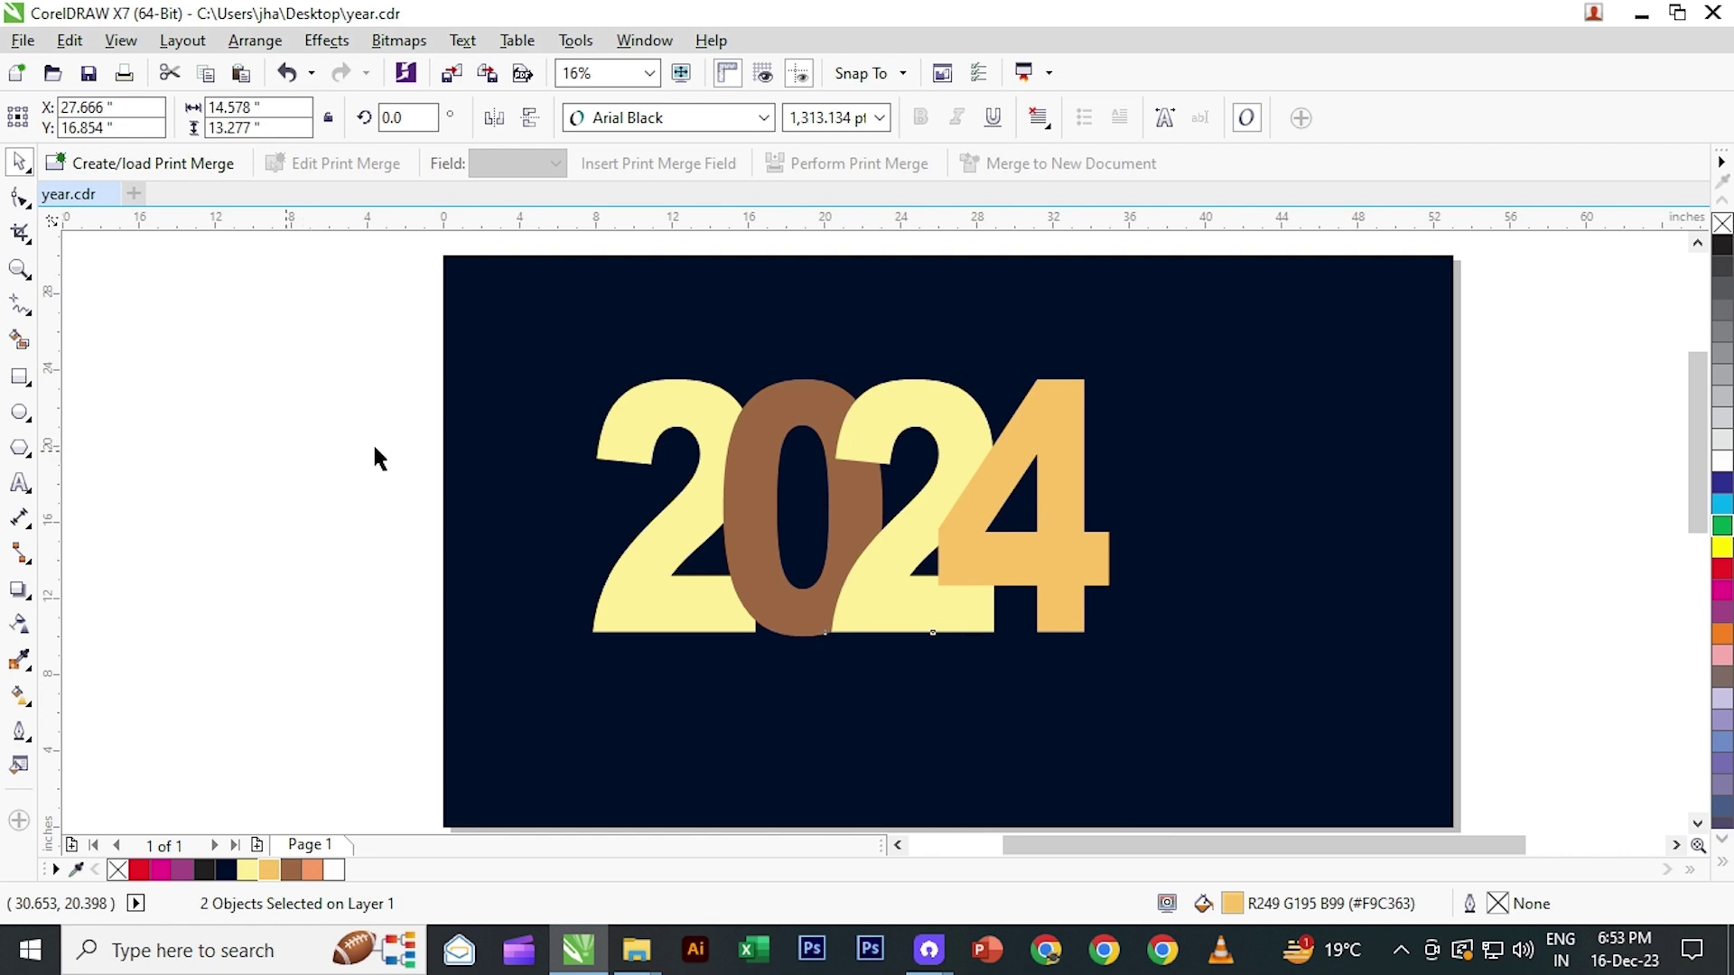
# - Scale all four digits up together to about 35.9 × 17.9 in
pyautogui.moveTo(287, 353); pyautogui.dragTo(1203, 716)
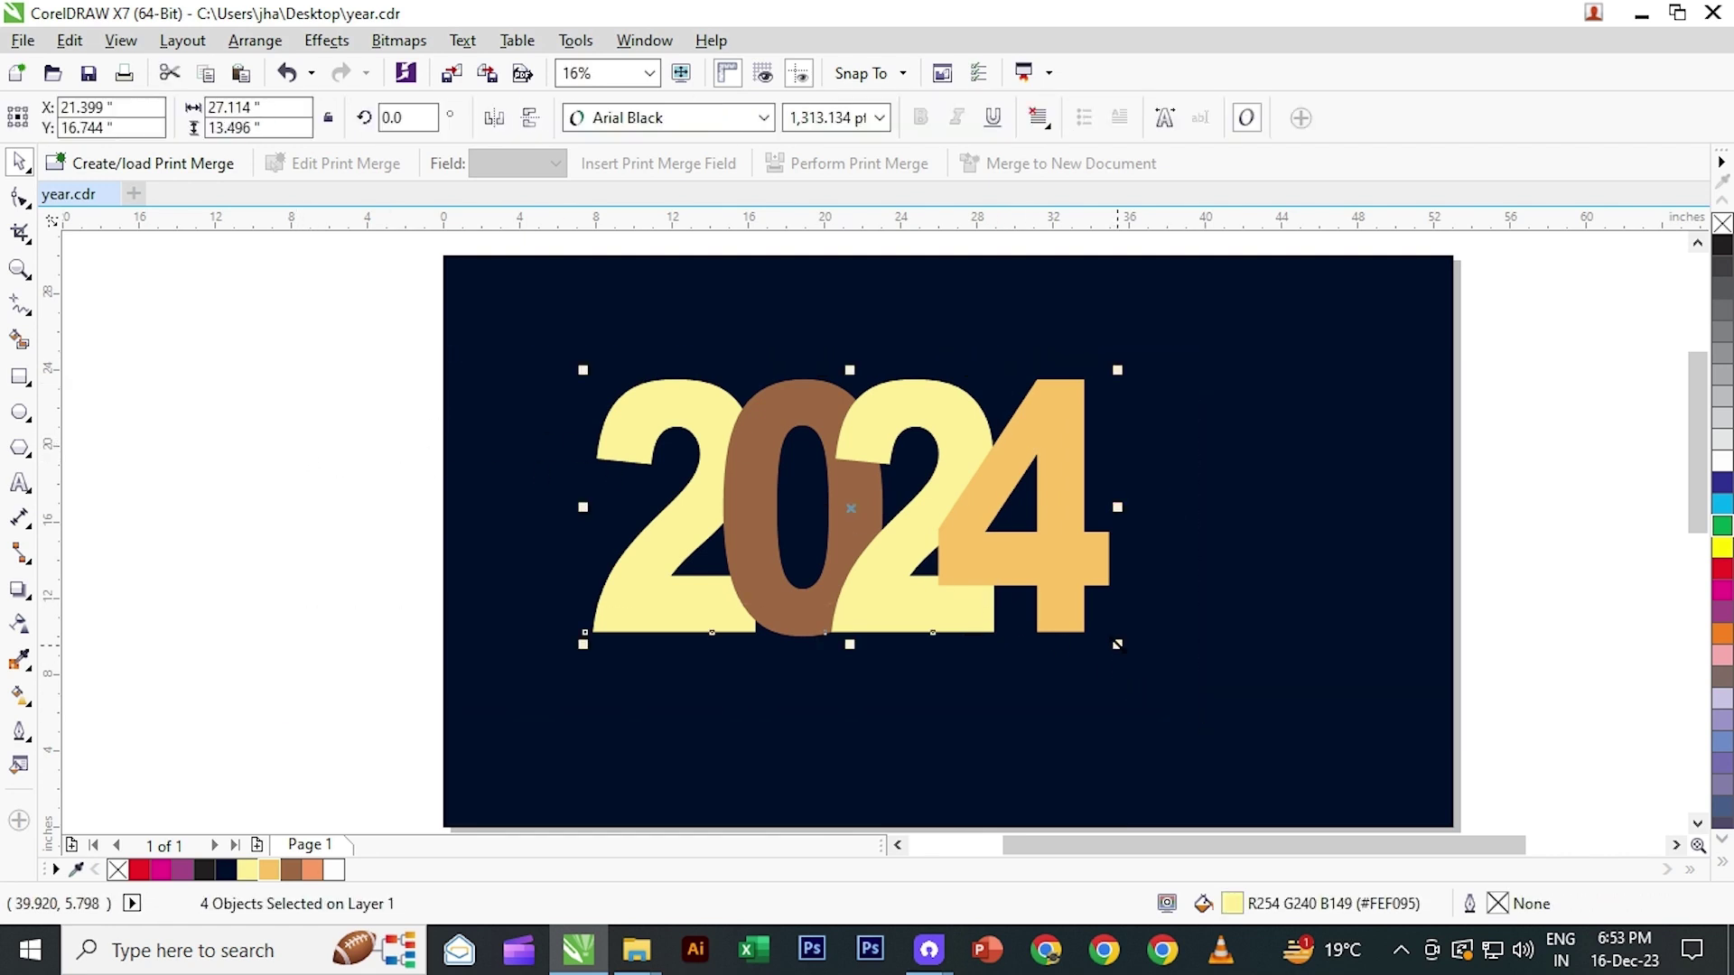
pyautogui.moveTo(1119, 643); pyautogui.dragTo(1288, 728)
pyautogui.click(1228, 550)
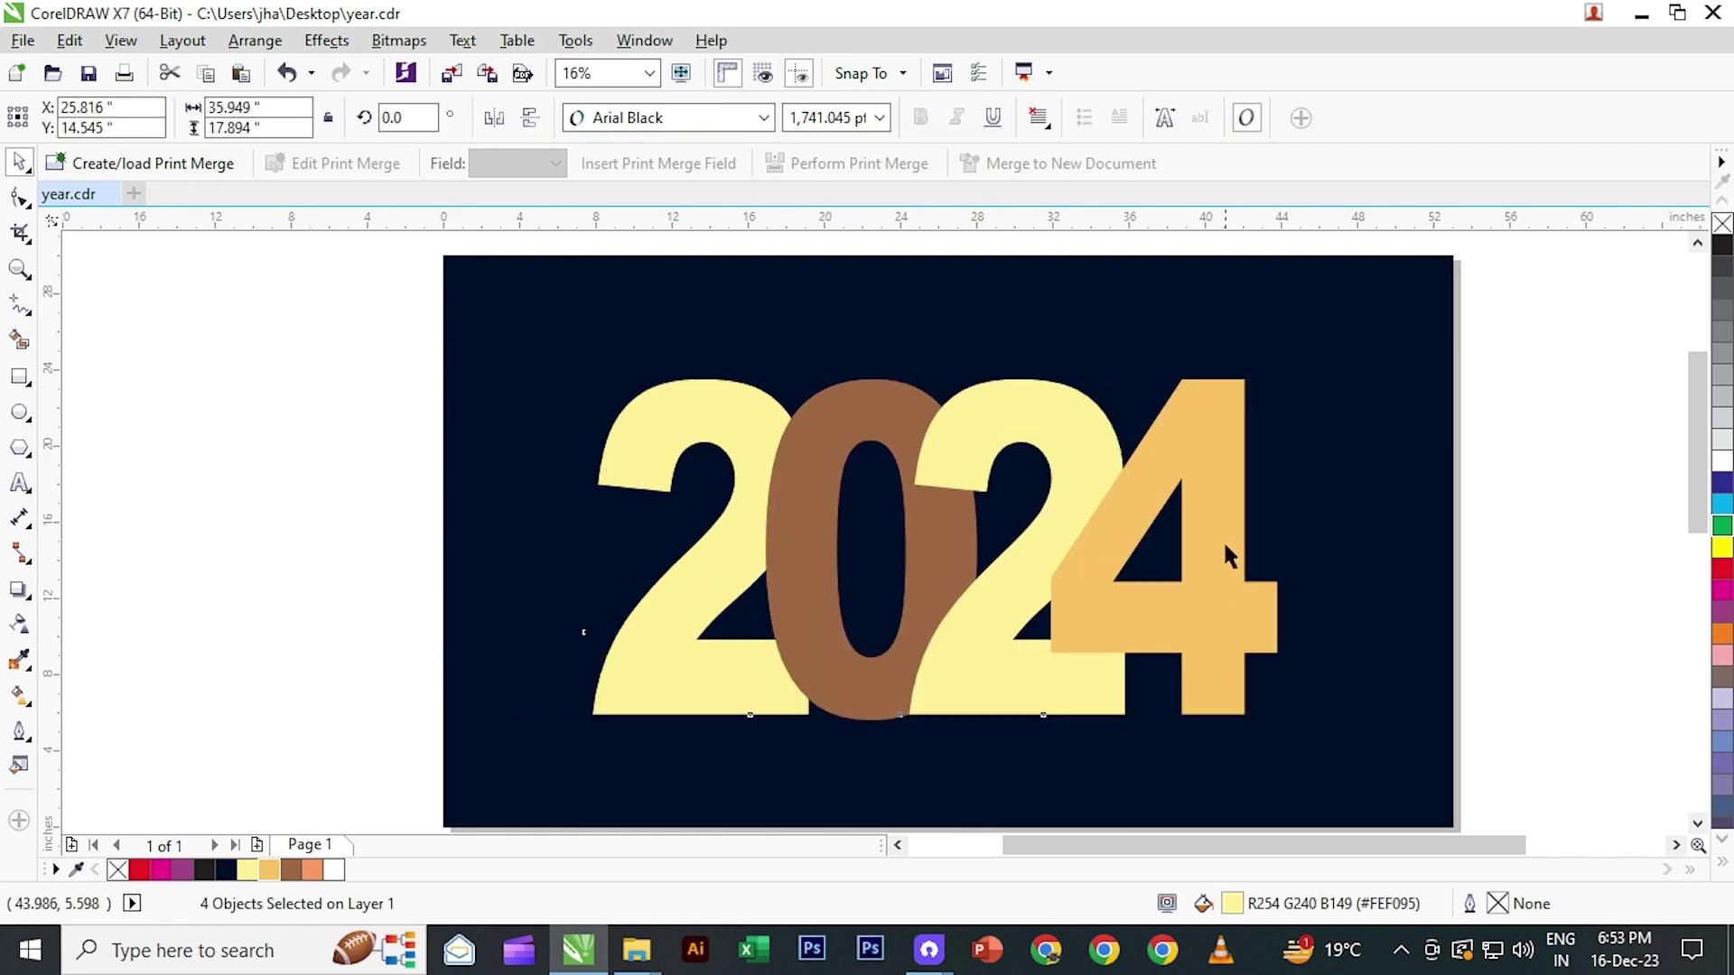
pyautogui.click(427, 459)
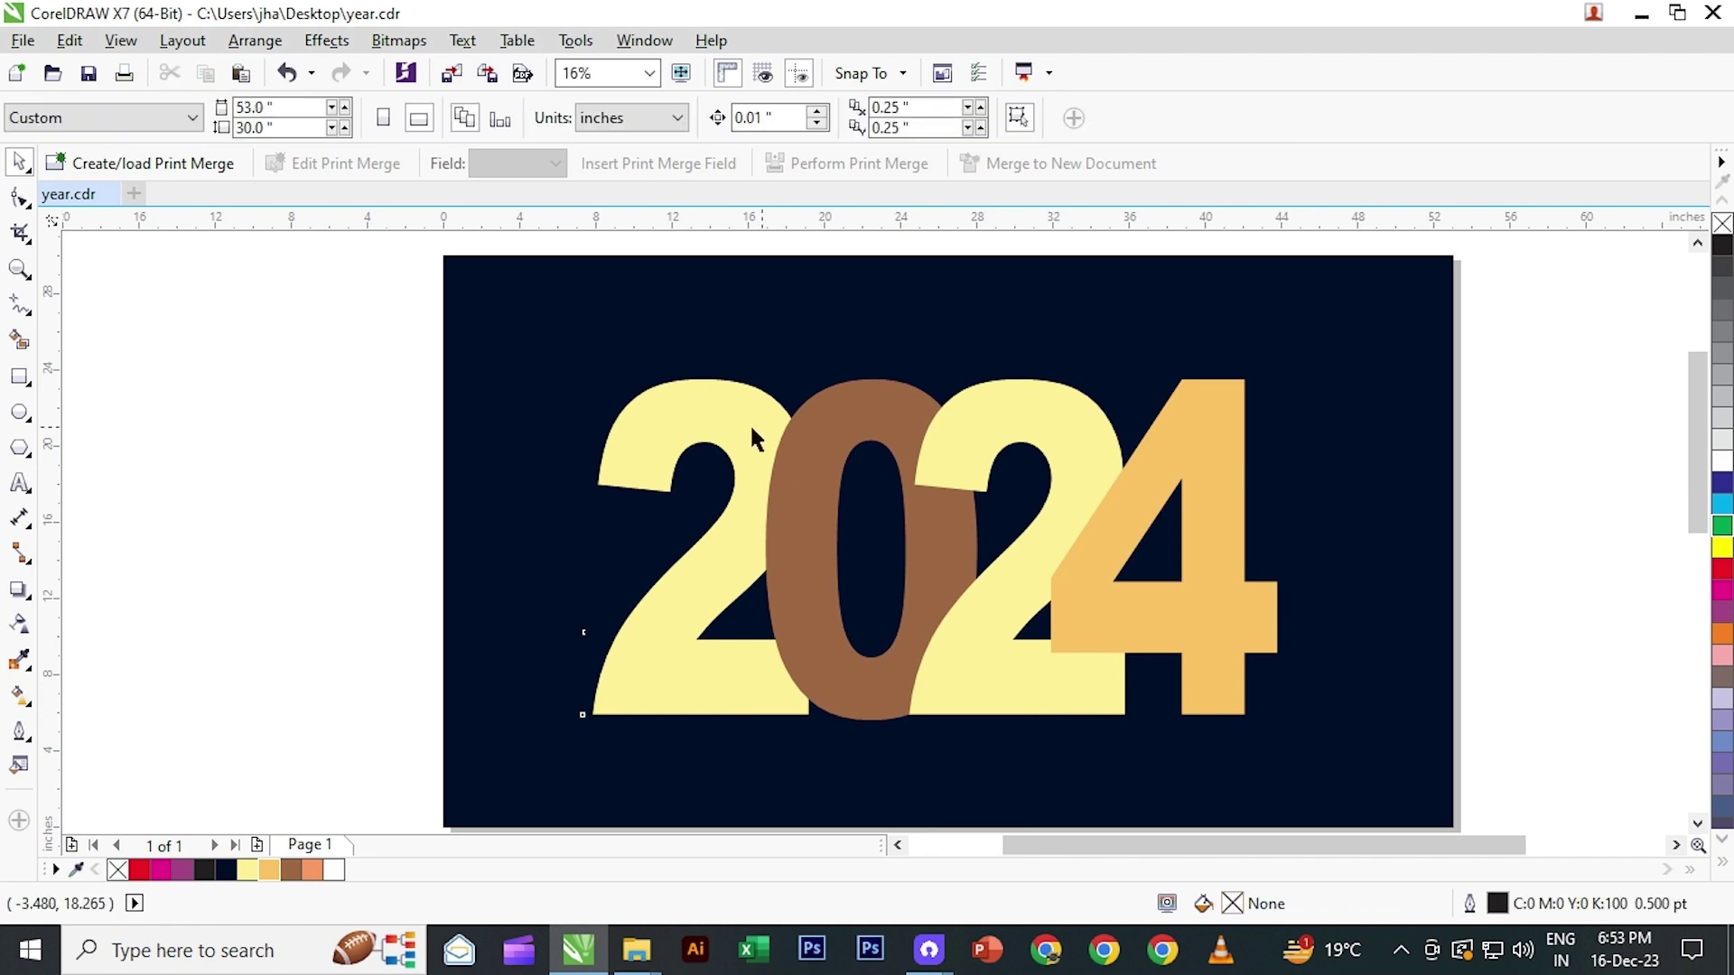
pyautogui.click(750, 427)
pyautogui.click(281, 323)
pyautogui.moveTo(287, 311); pyautogui.dragTo(1320, 774)
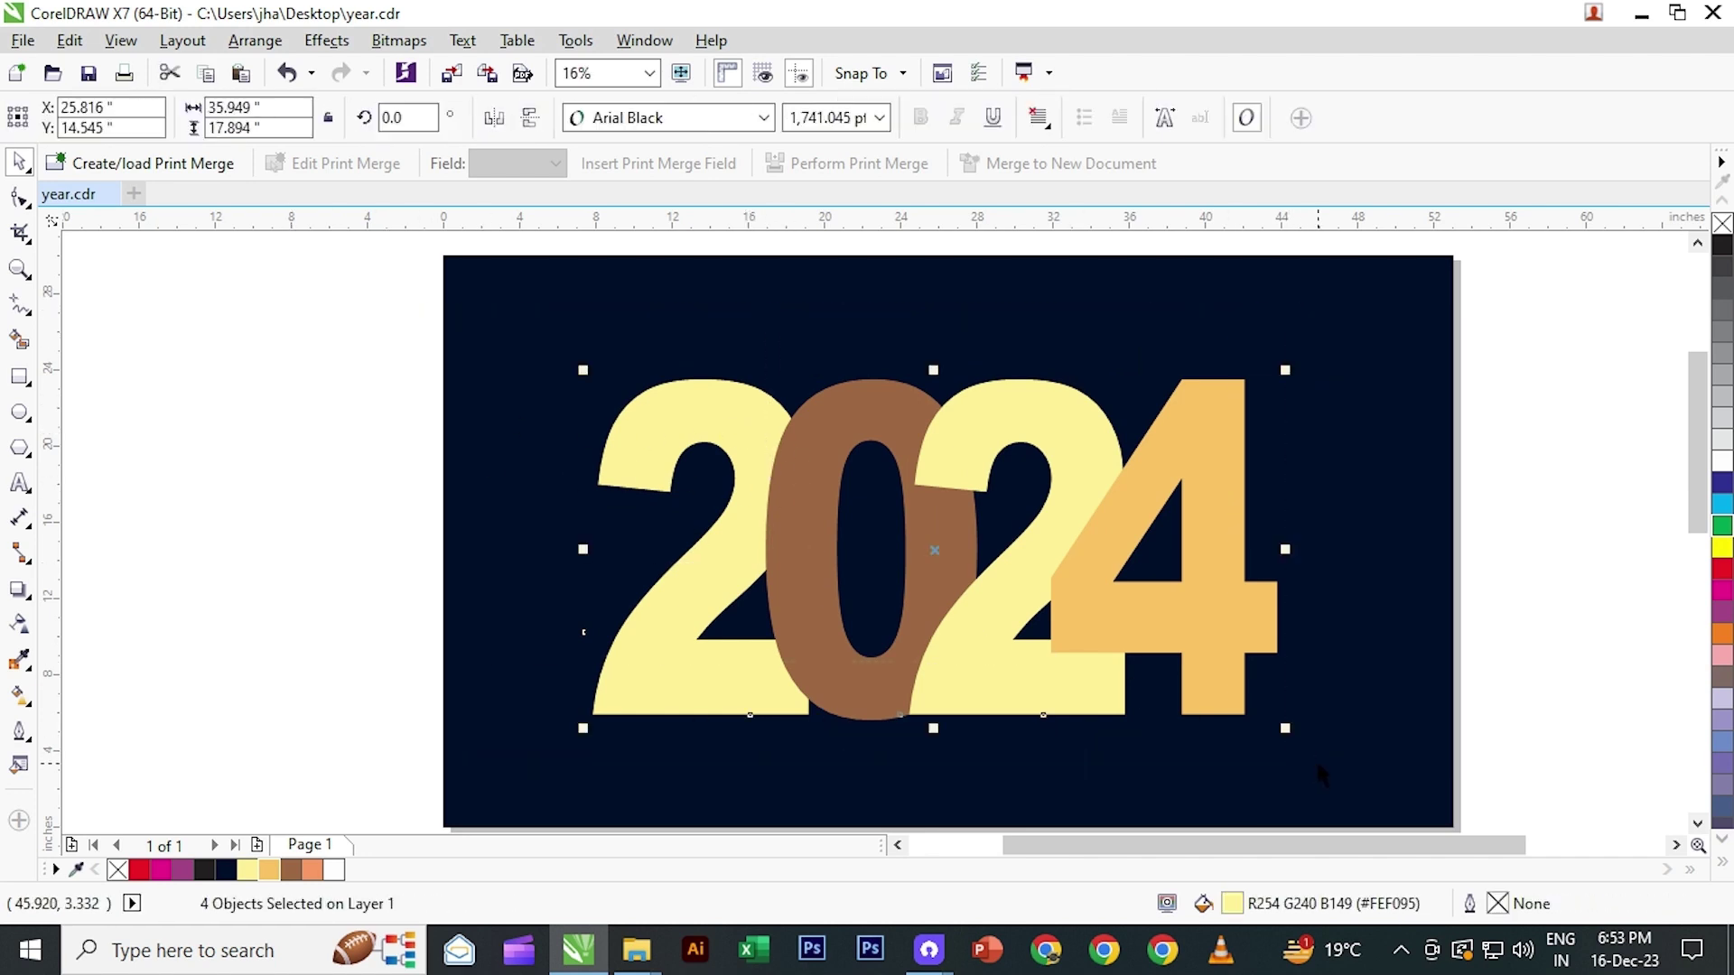
pyautogui.click(69, 40)
pyautogui.click(106, 216)
pyautogui.click(251, 392)
pyautogui.click(692, 437)
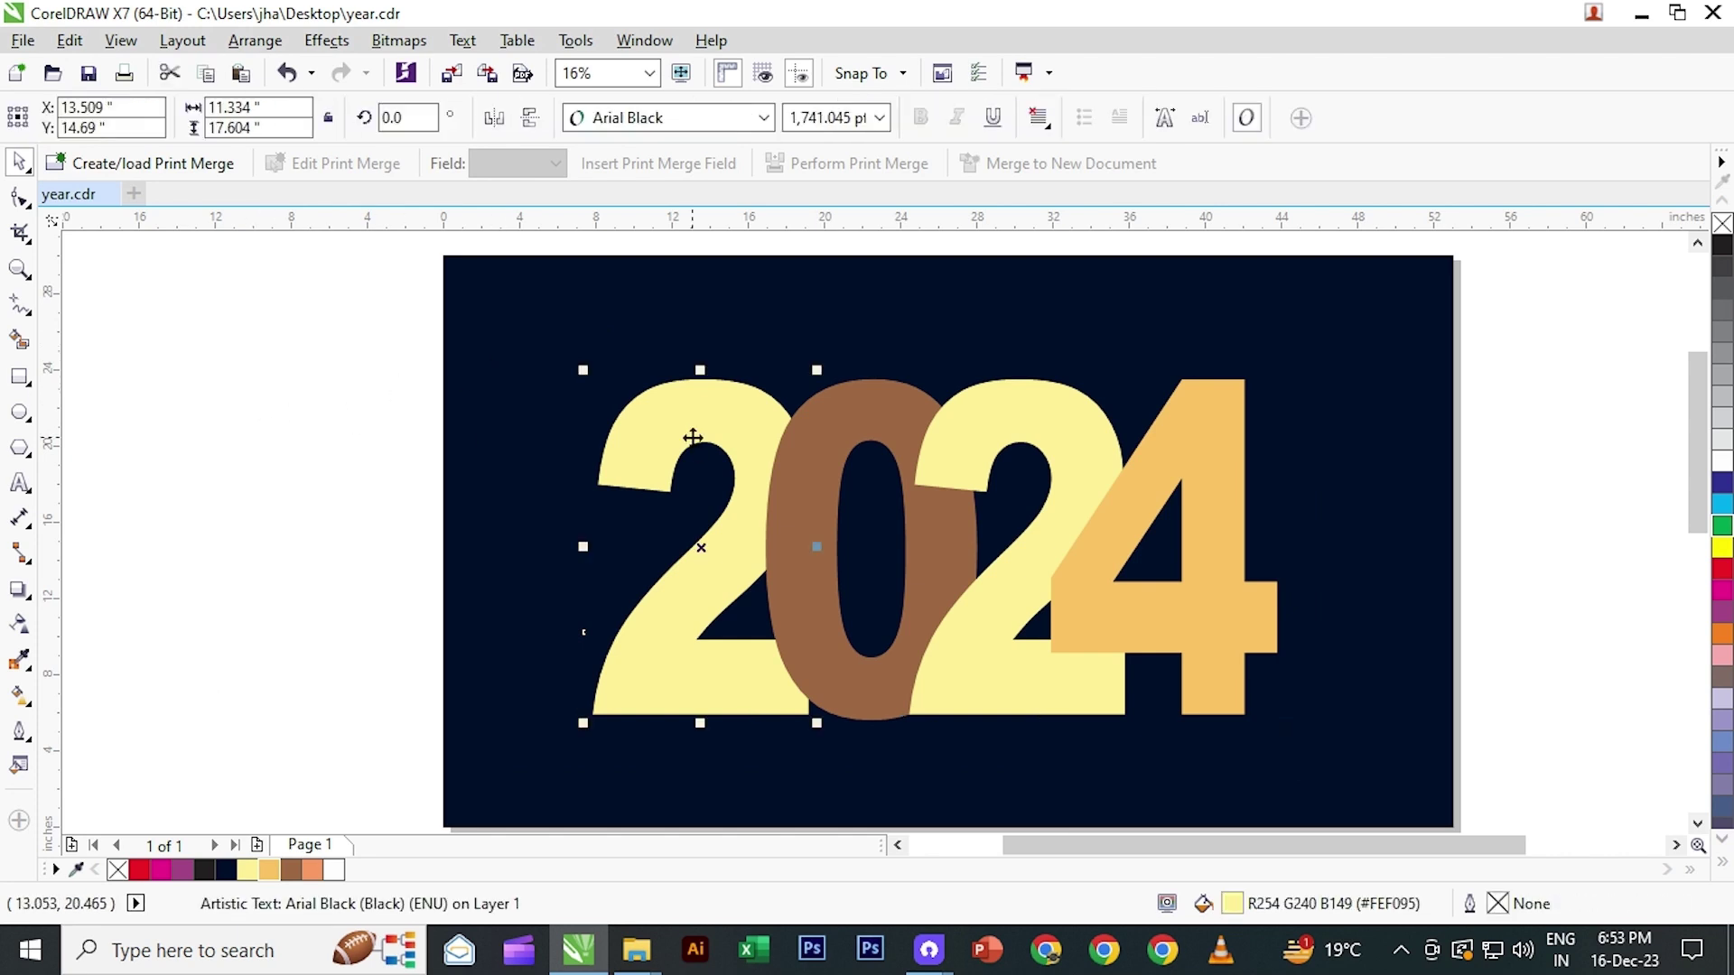
# - Convert all four digits to curves and give them a 36 pt outline
pyautogui.moveTo(387, 365); pyautogui.dragTo(1458, 772)
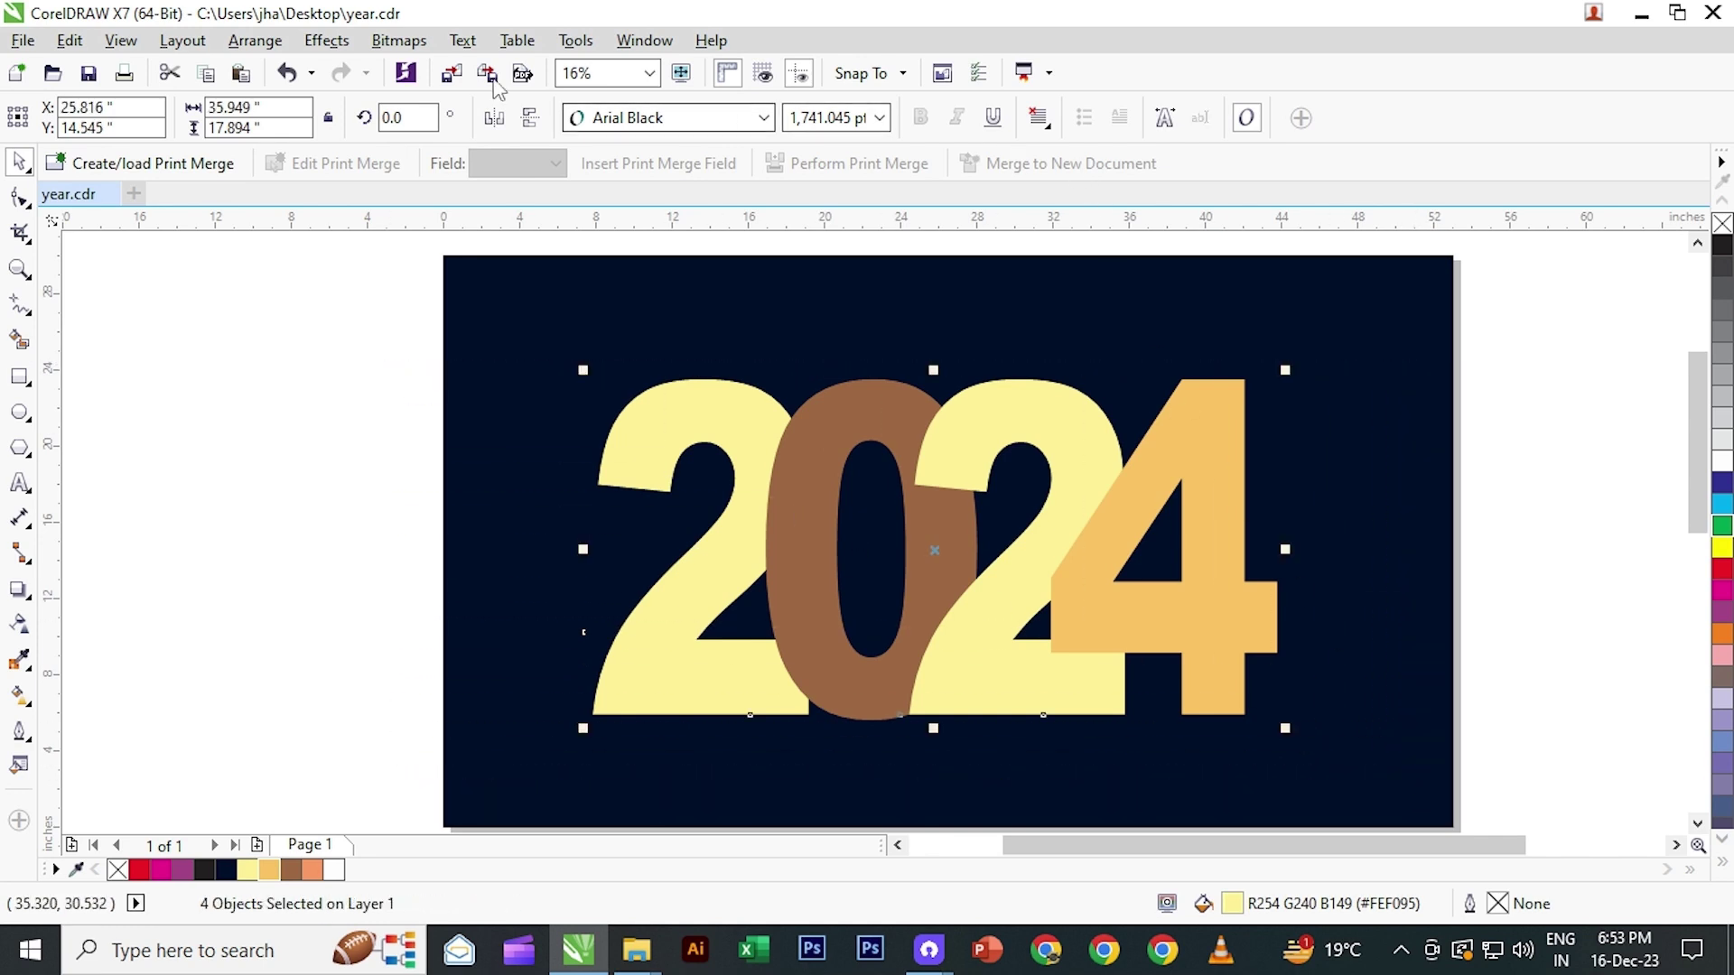
pyautogui.click(255, 40)
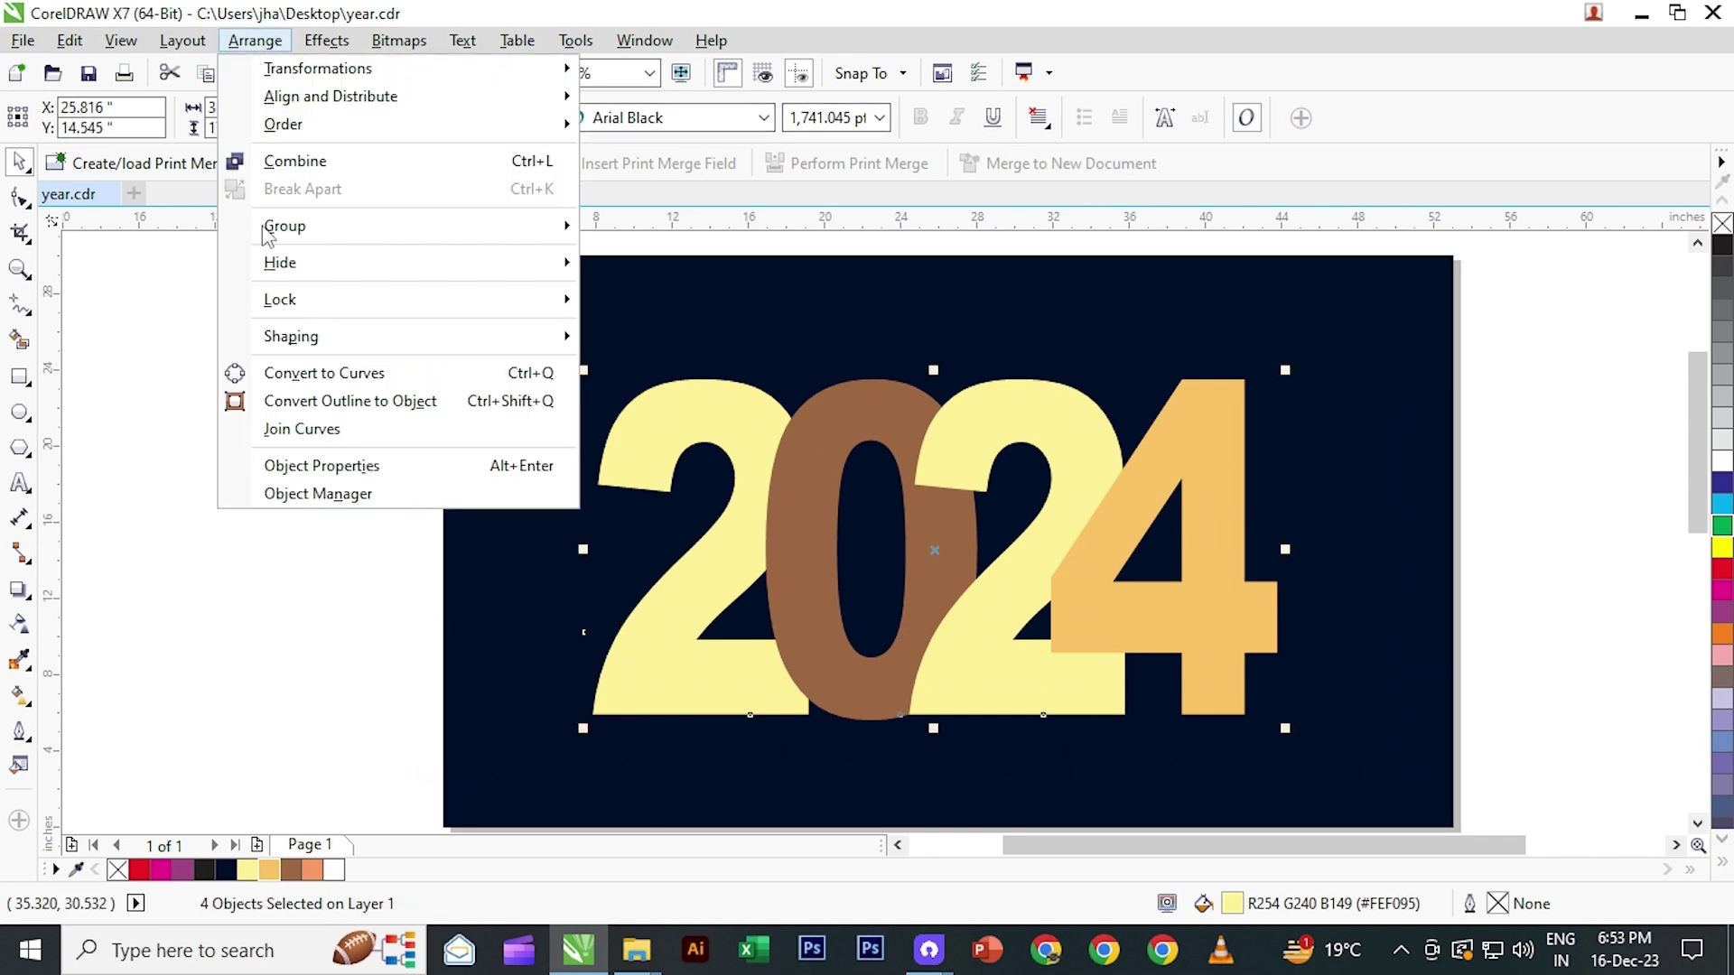
pyautogui.click(289, 374)
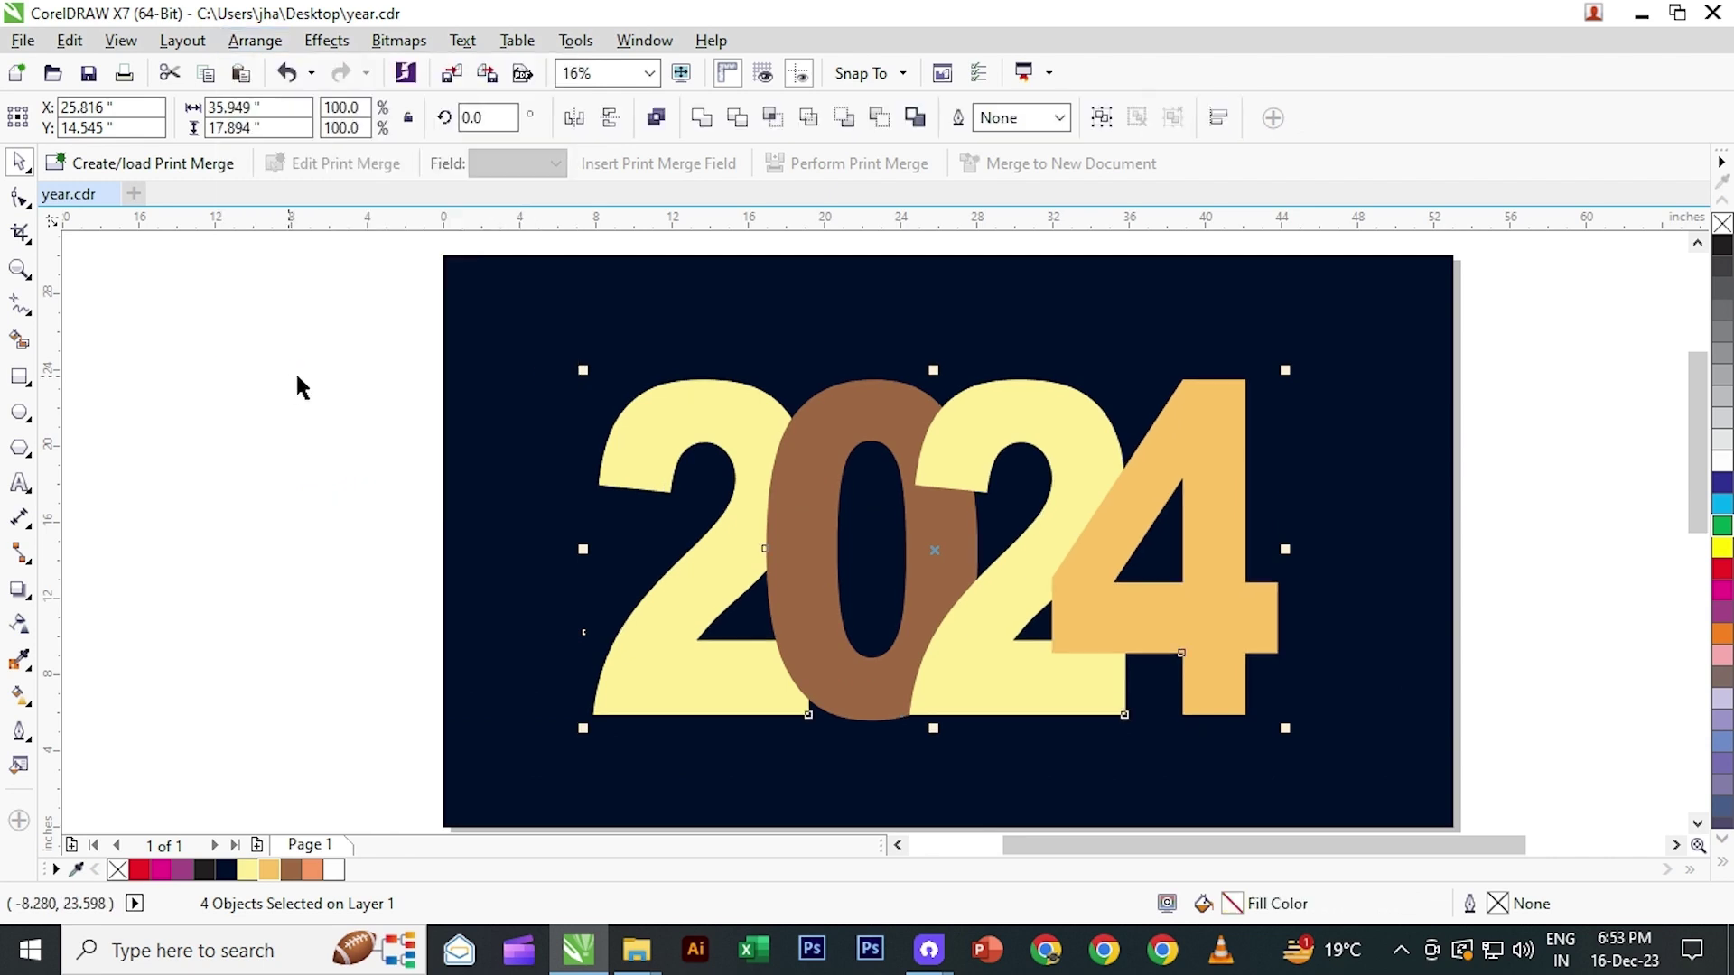
pyautogui.click(1060, 118)
pyautogui.click(1019, 390)
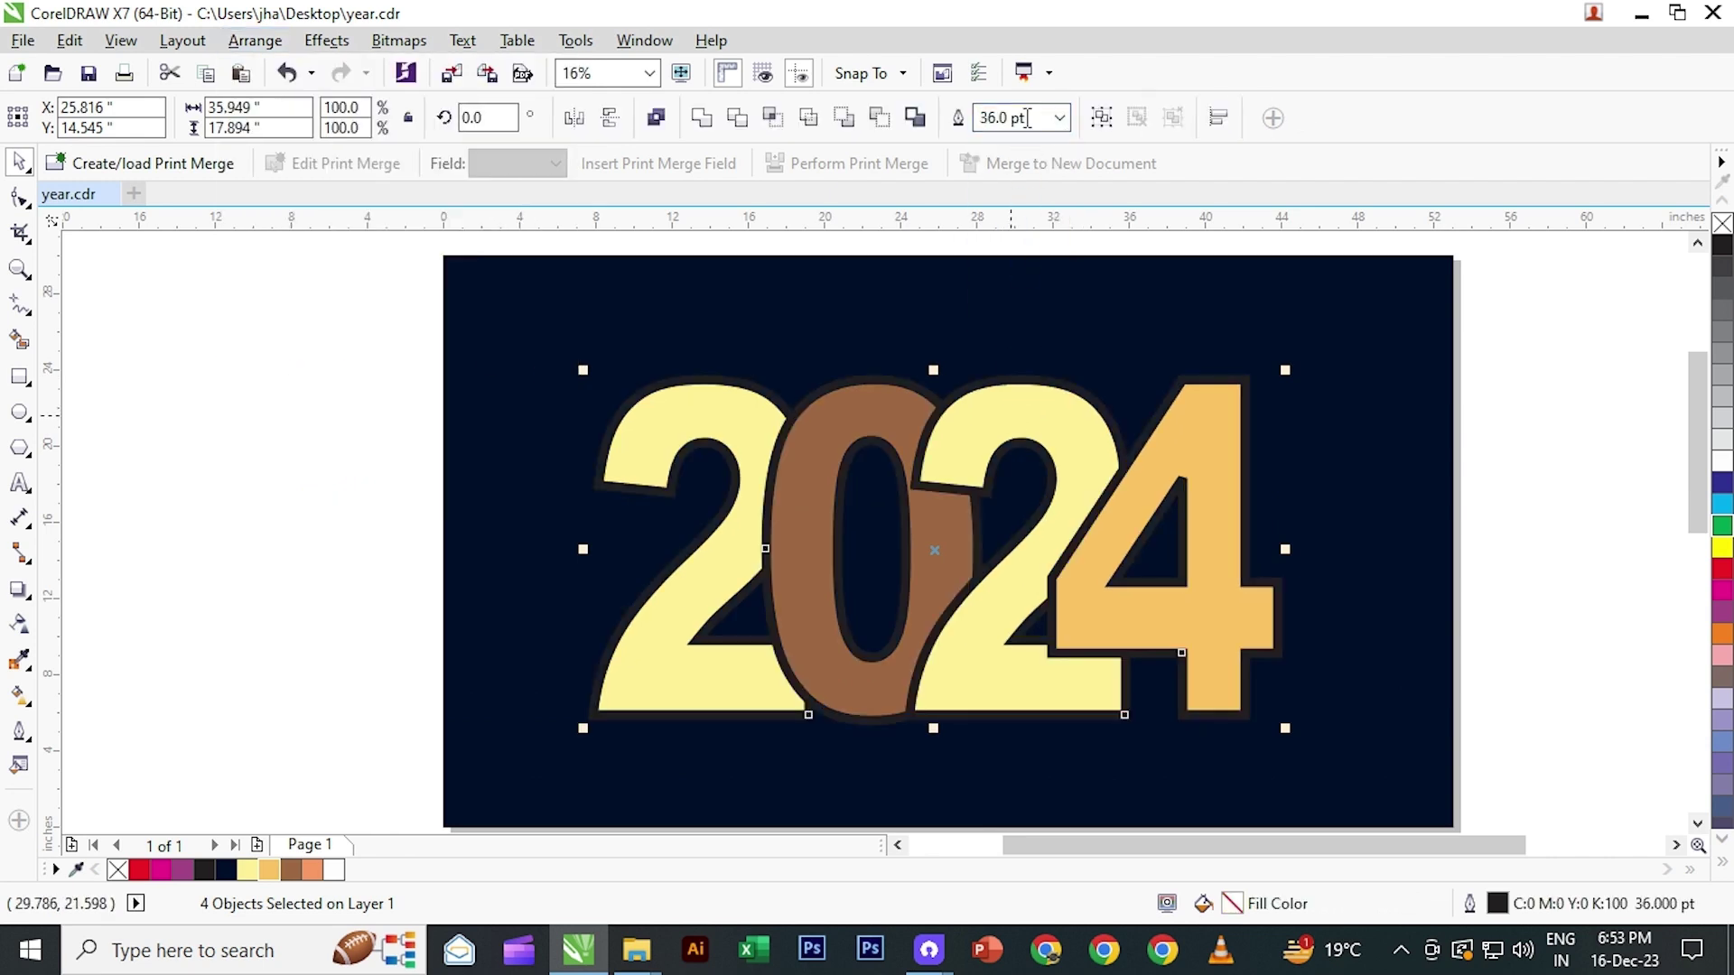
# - Set the outline of all four digits to 55 pt and convert the outlines into separate objects
pyautogui.moveTo(1027, 117); pyautogui.dragTo(946, 119)
pyautogui.write('55')
pyautogui.press('Return')
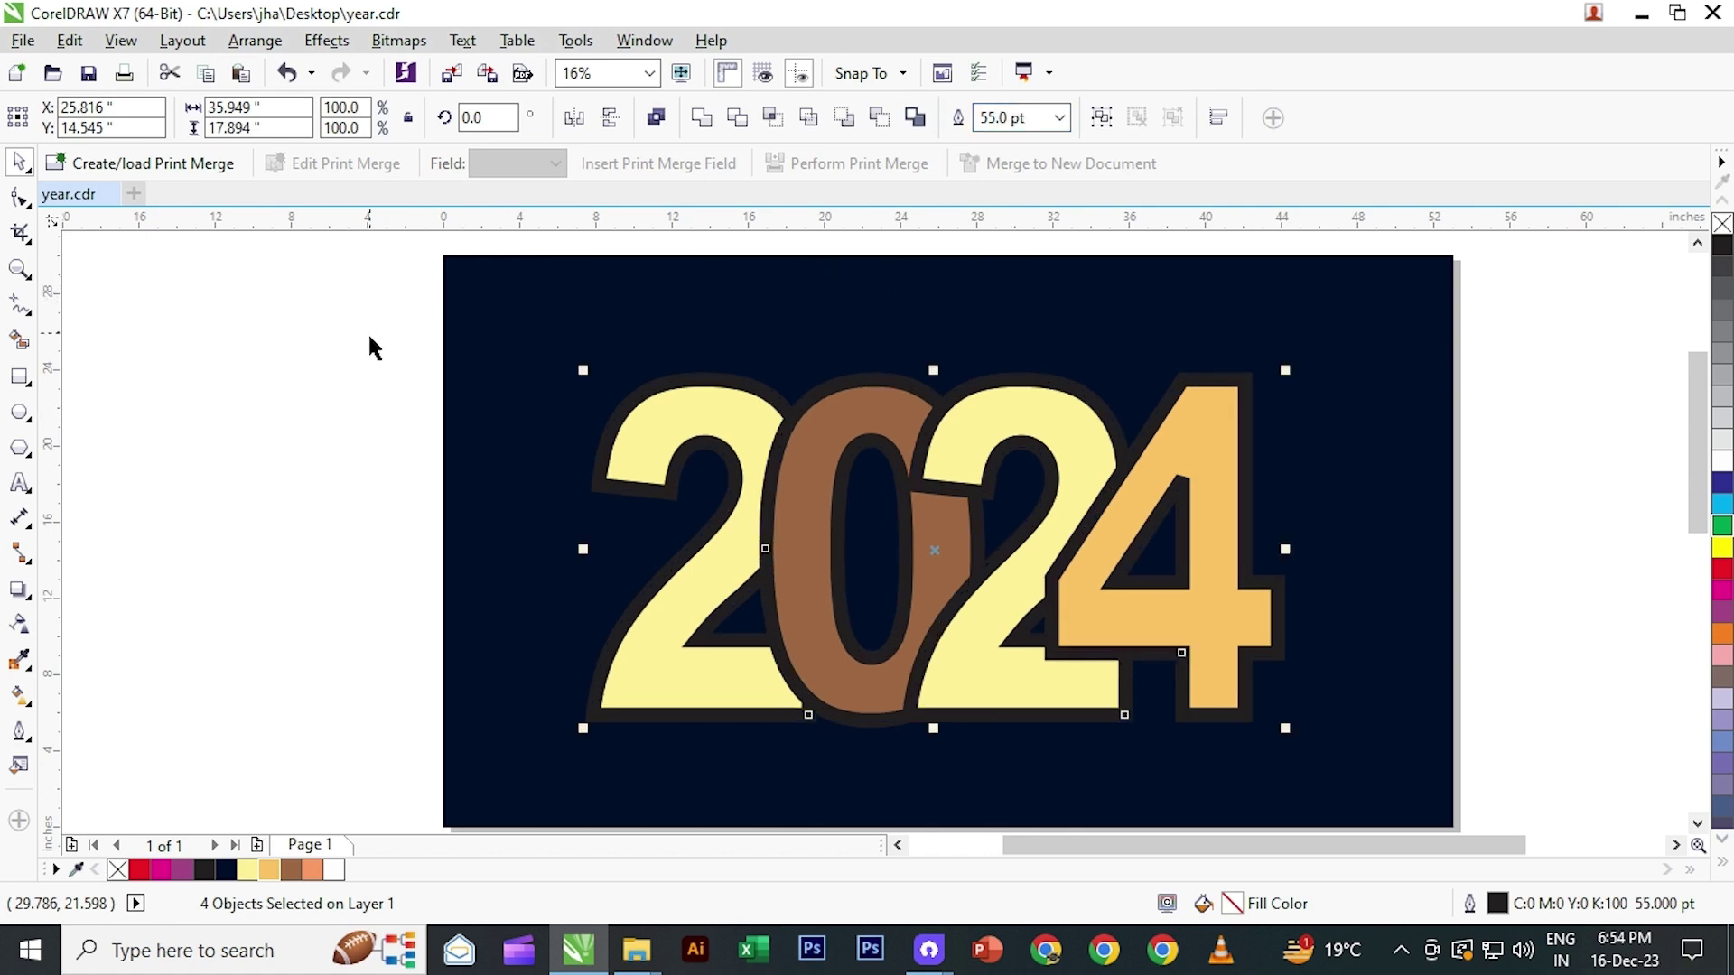
pyautogui.click(255, 40)
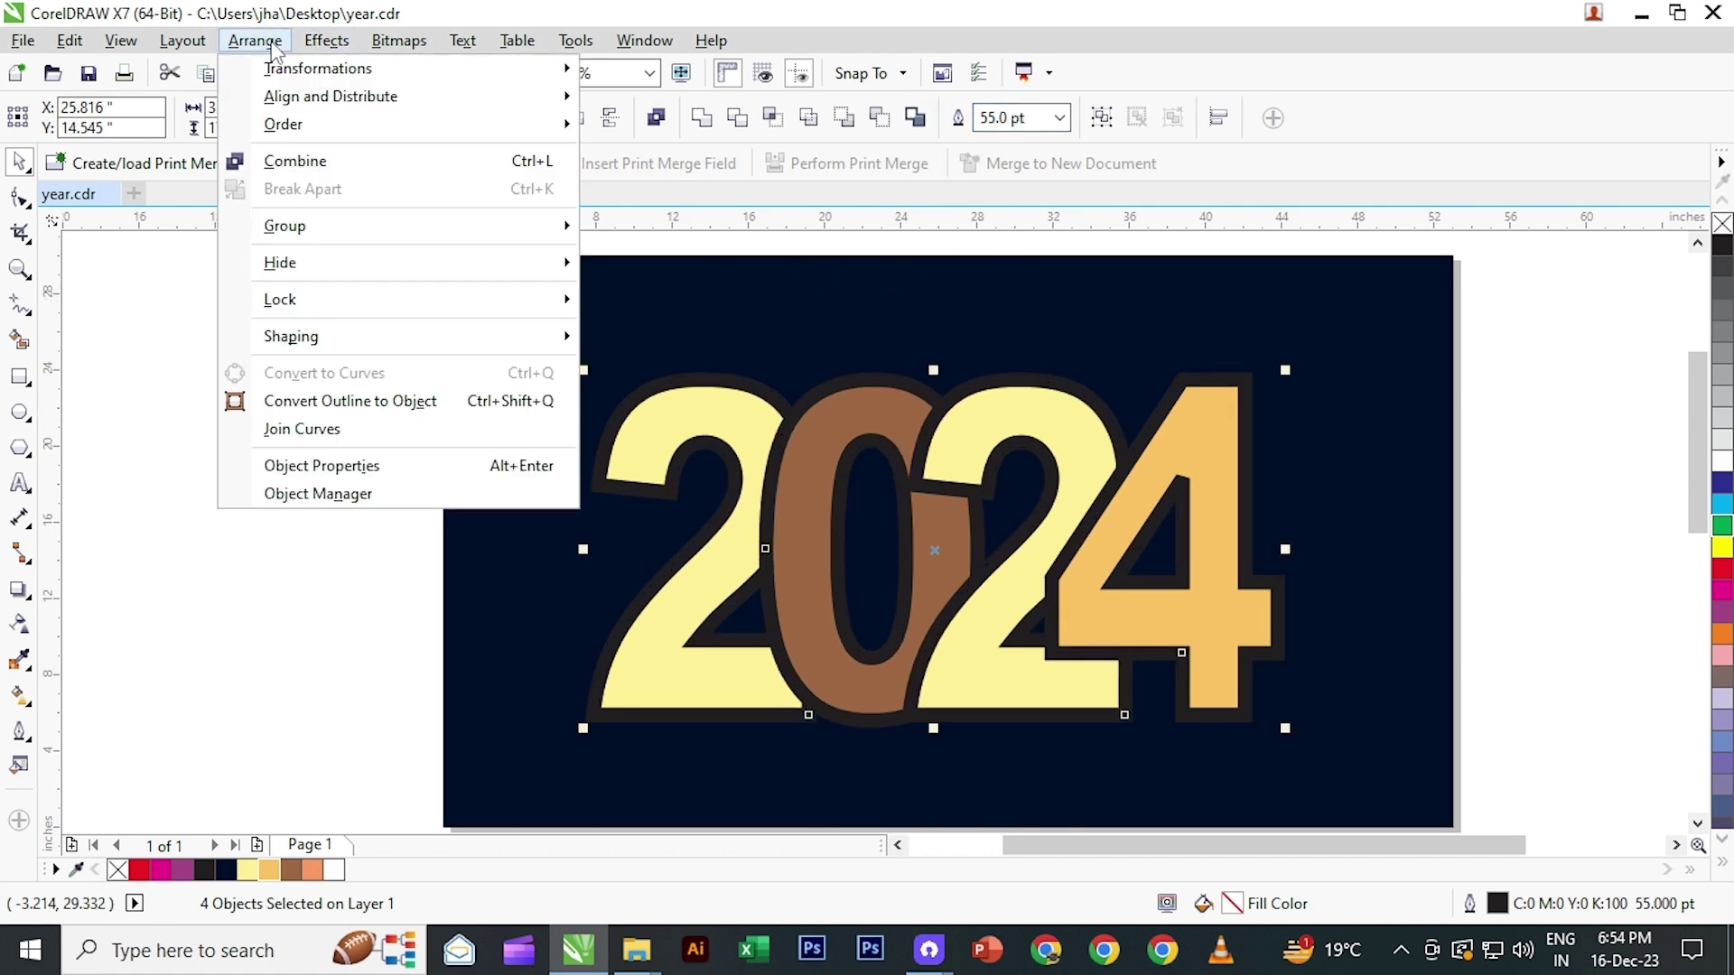
pyautogui.click(352, 403)
pyautogui.click(296, 406)
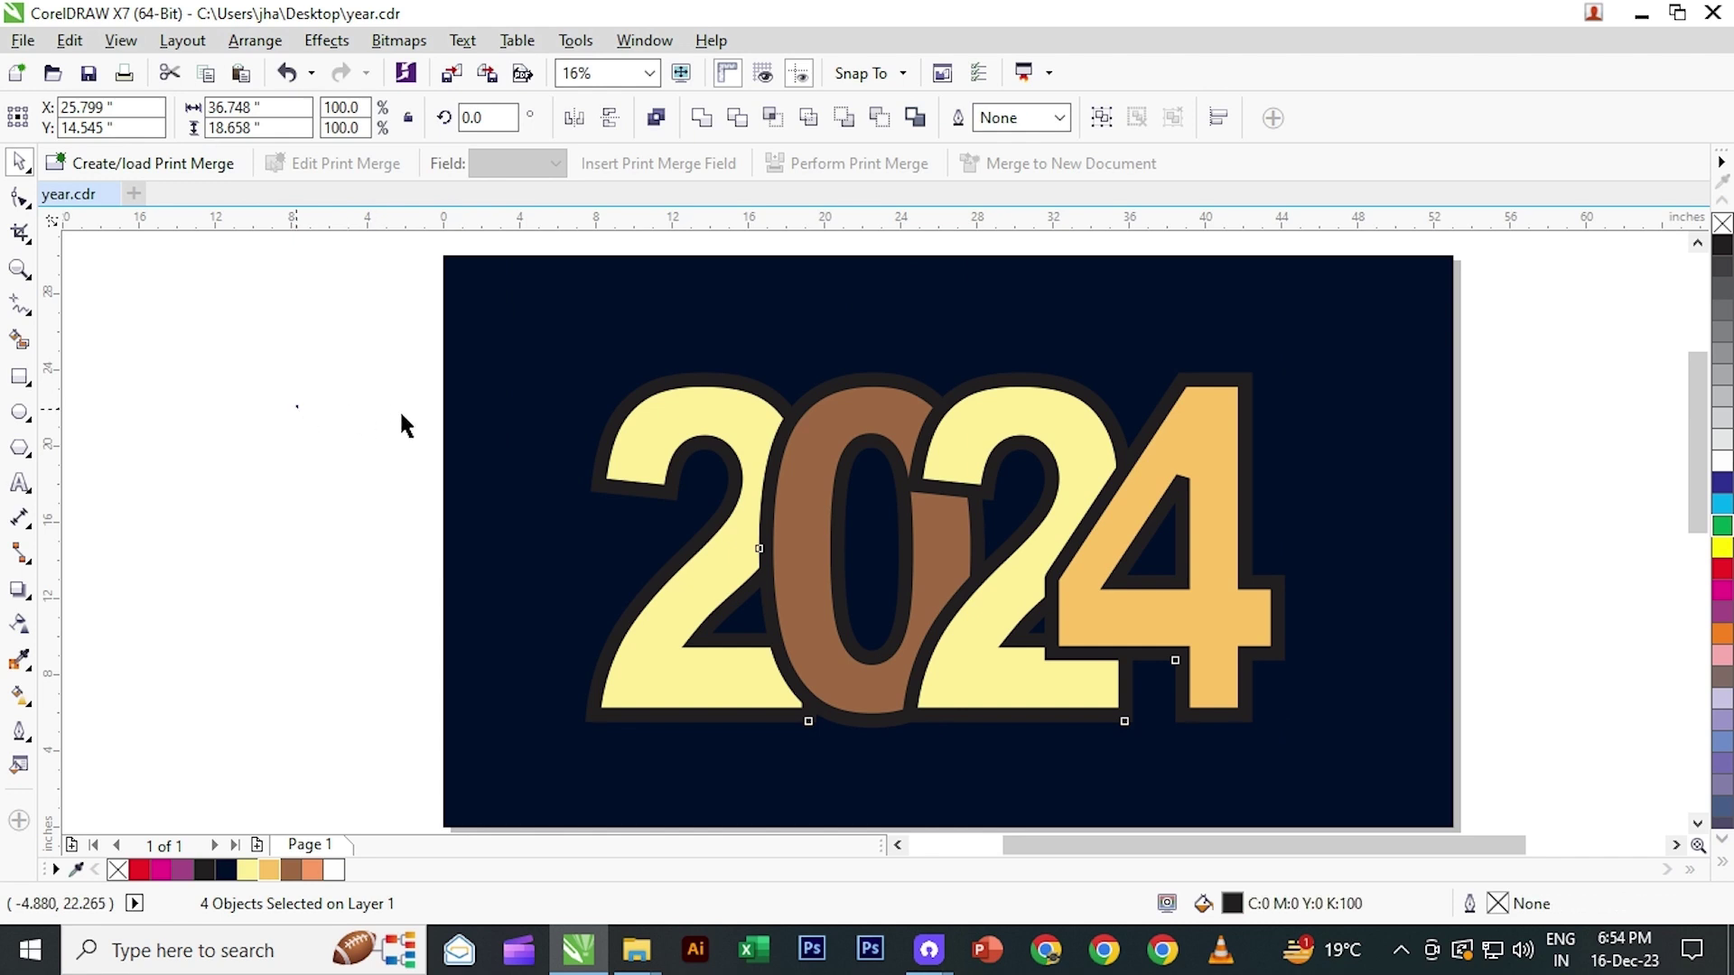
# - Bring the first 2 and its outline object to the front of the layer
pyautogui.click(725, 420)
pyautogui.keyDown('shift'); pyautogui.click(730, 390); pyautogui.keyUp('shift')
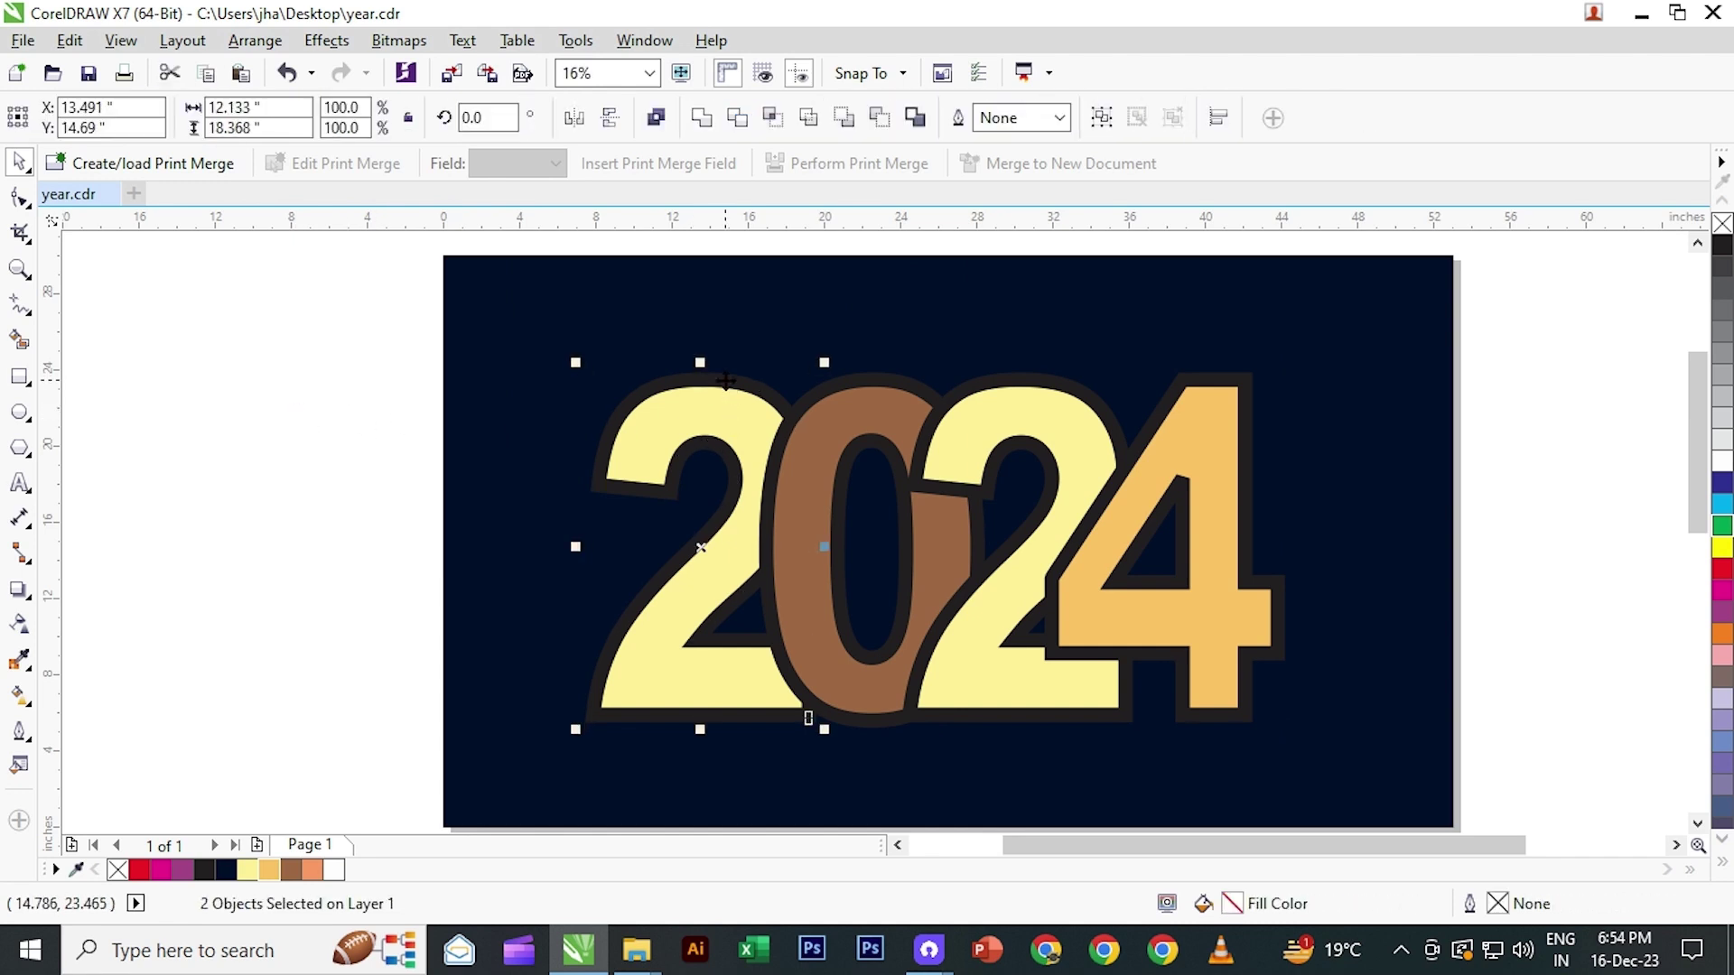
pyautogui.rightClick(728, 390)
pyautogui.moveTo(824, 672)
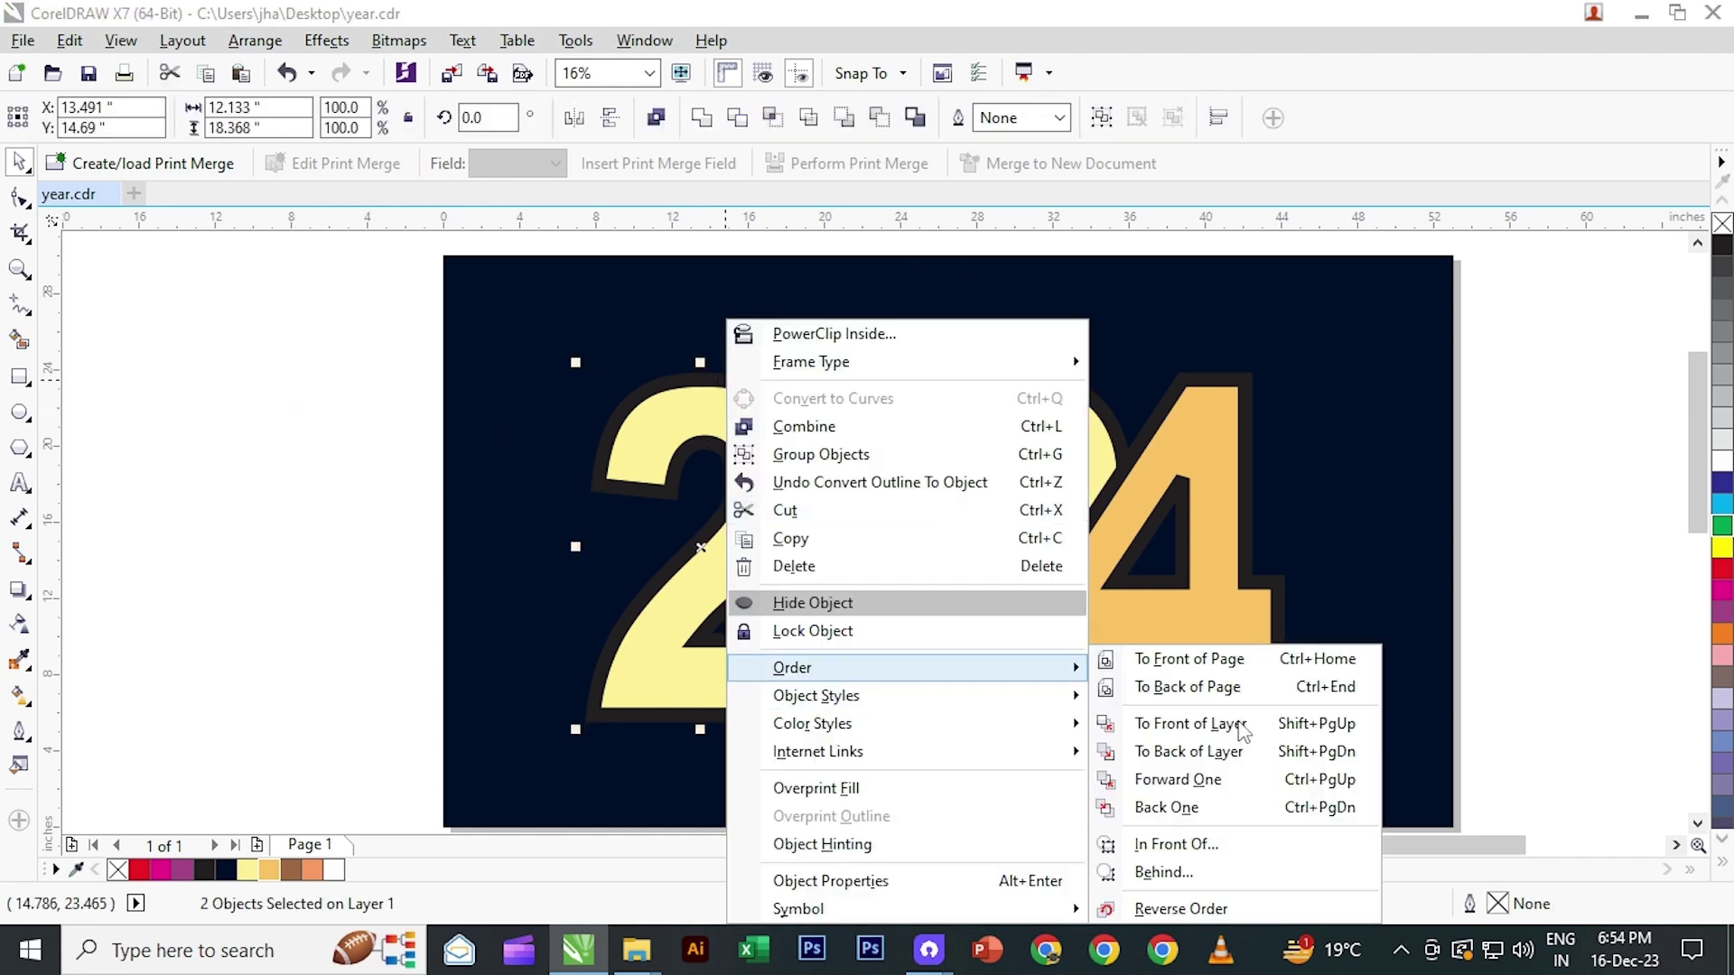
pyautogui.click(1190, 723)
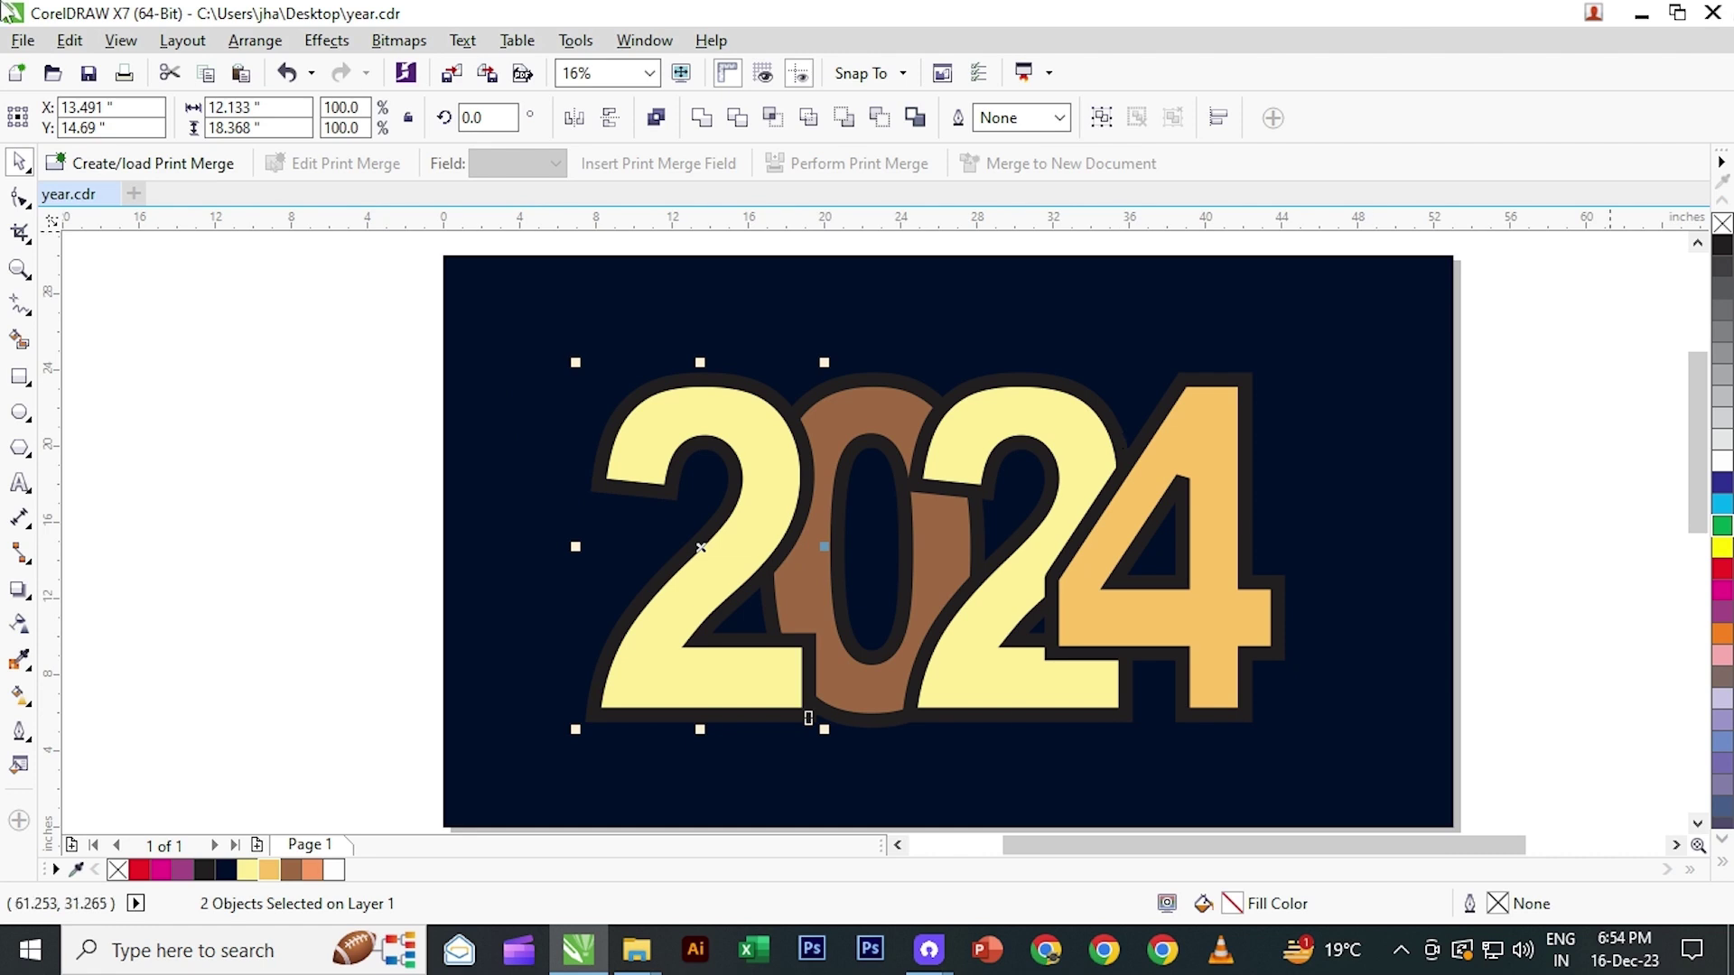
# - Bring the second 2 and its outline object to the front of the layer
pyautogui.click(1094, 417)
pyautogui.keyDown('shift'); pyautogui.click(1066, 414); pyautogui.keyUp('shift')
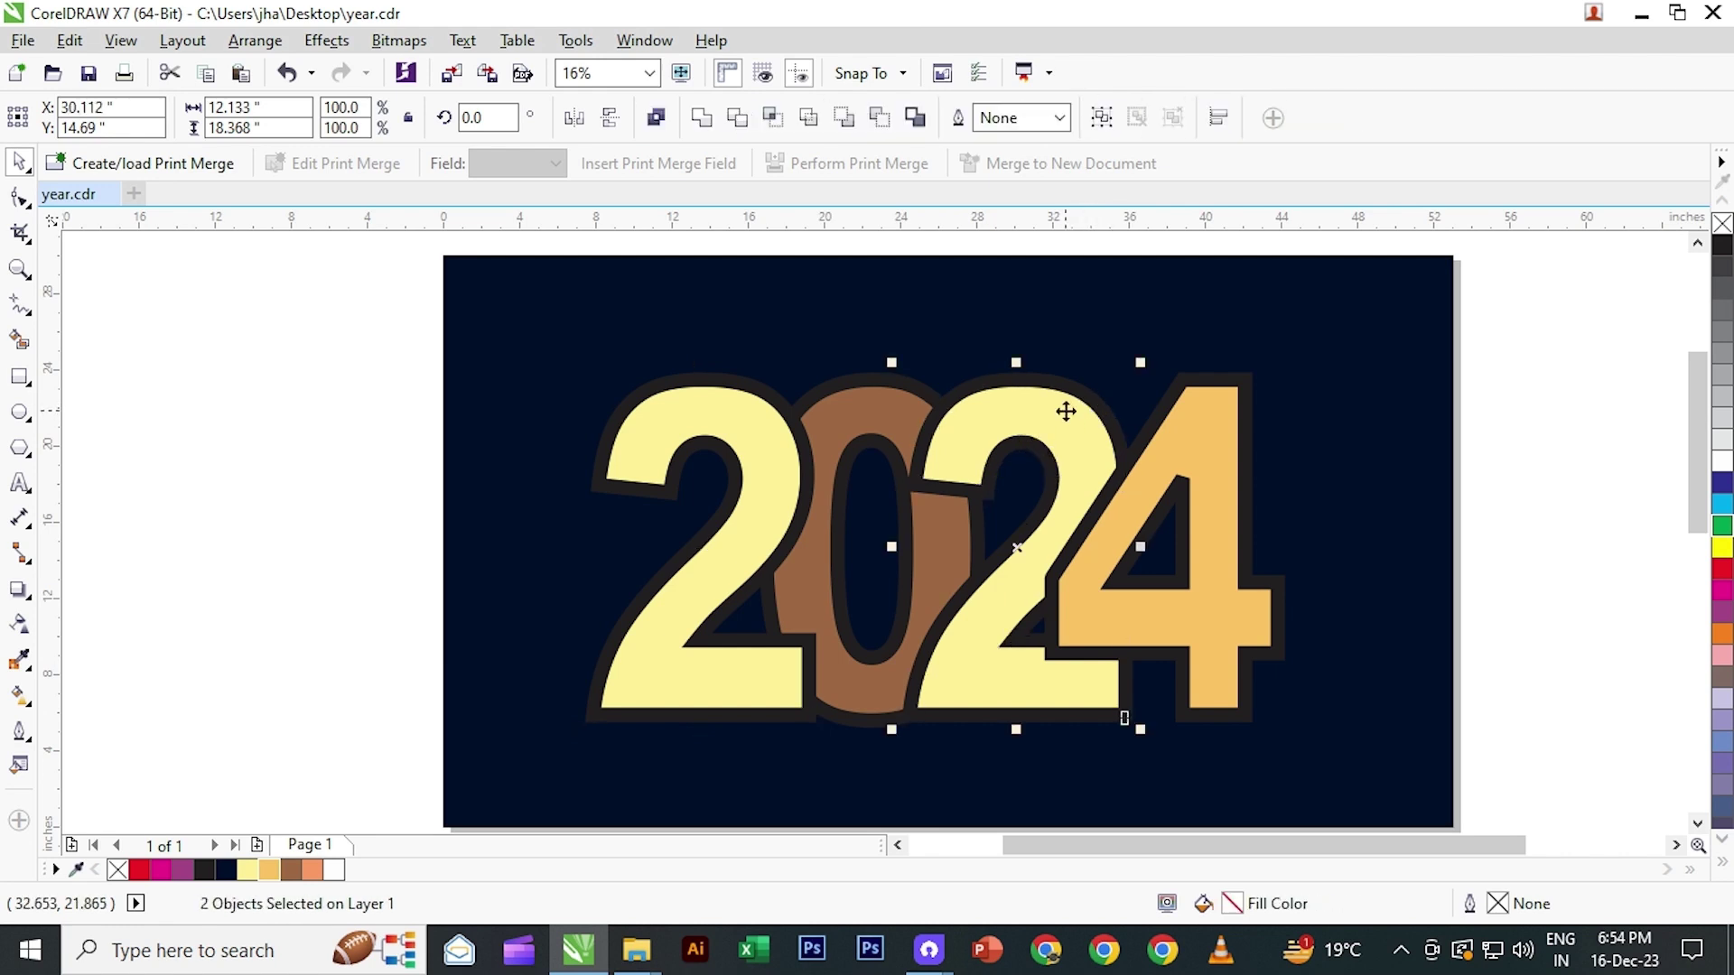
pyautogui.rightClick(1059, 415)
pyautogui.moveTo(1140, 675)
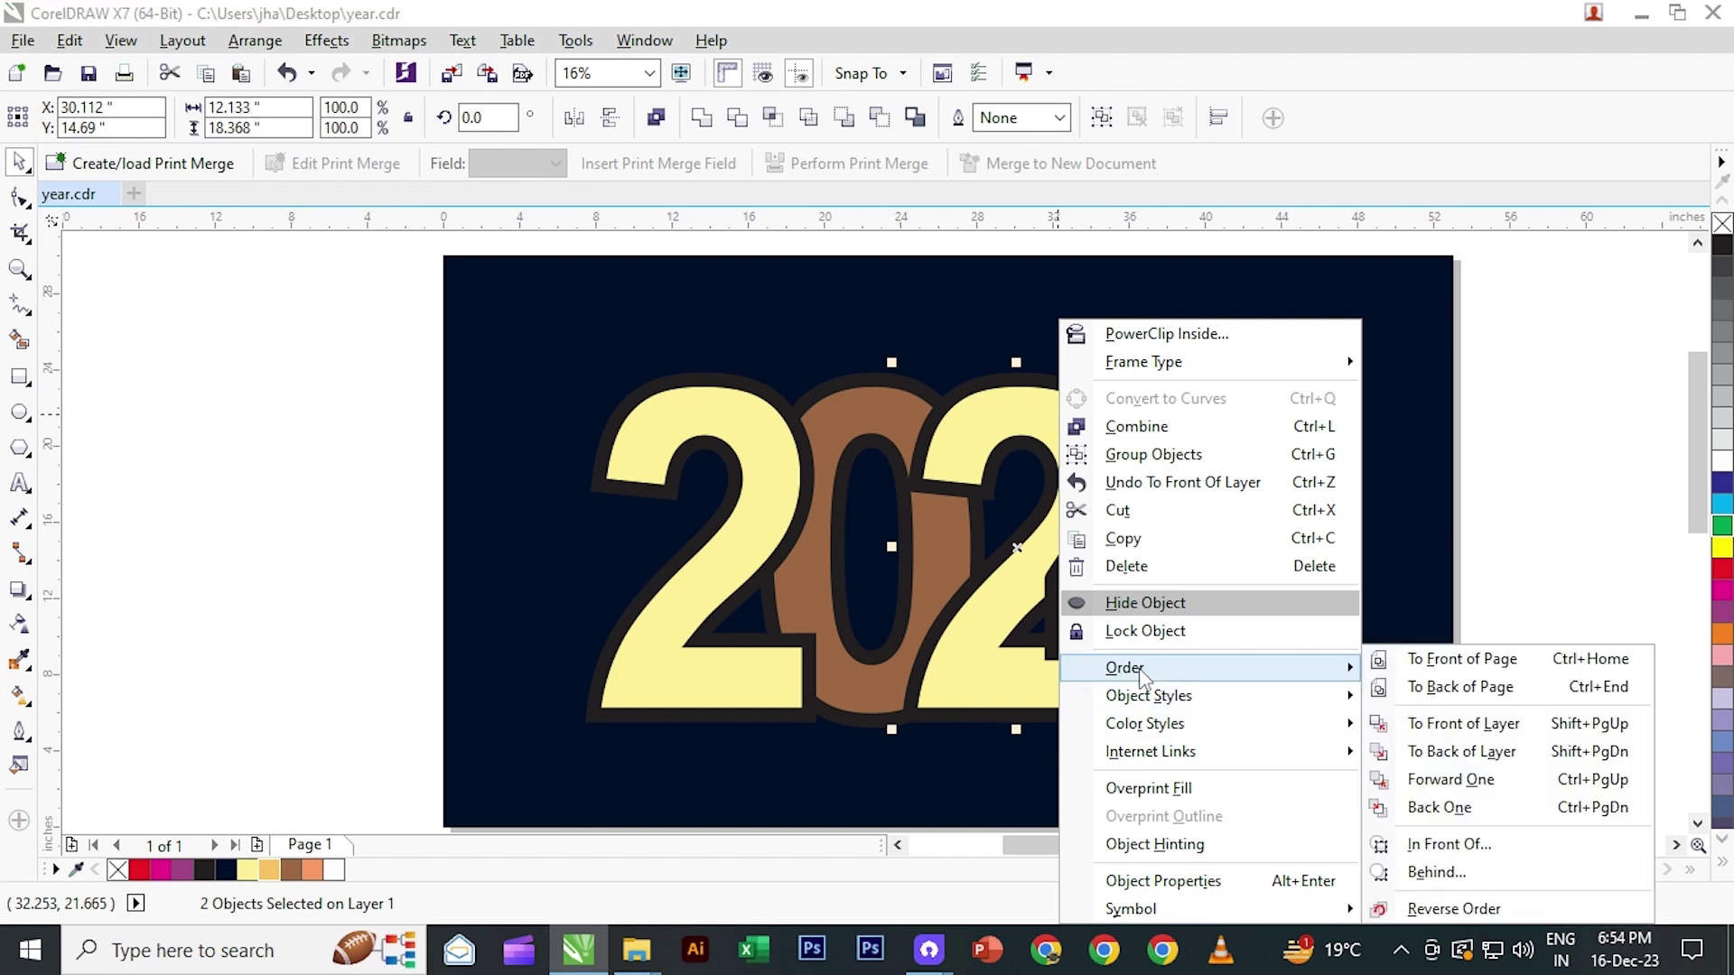
pyautogui.click(1495, 720)
pyautogui.click(1493, 621)
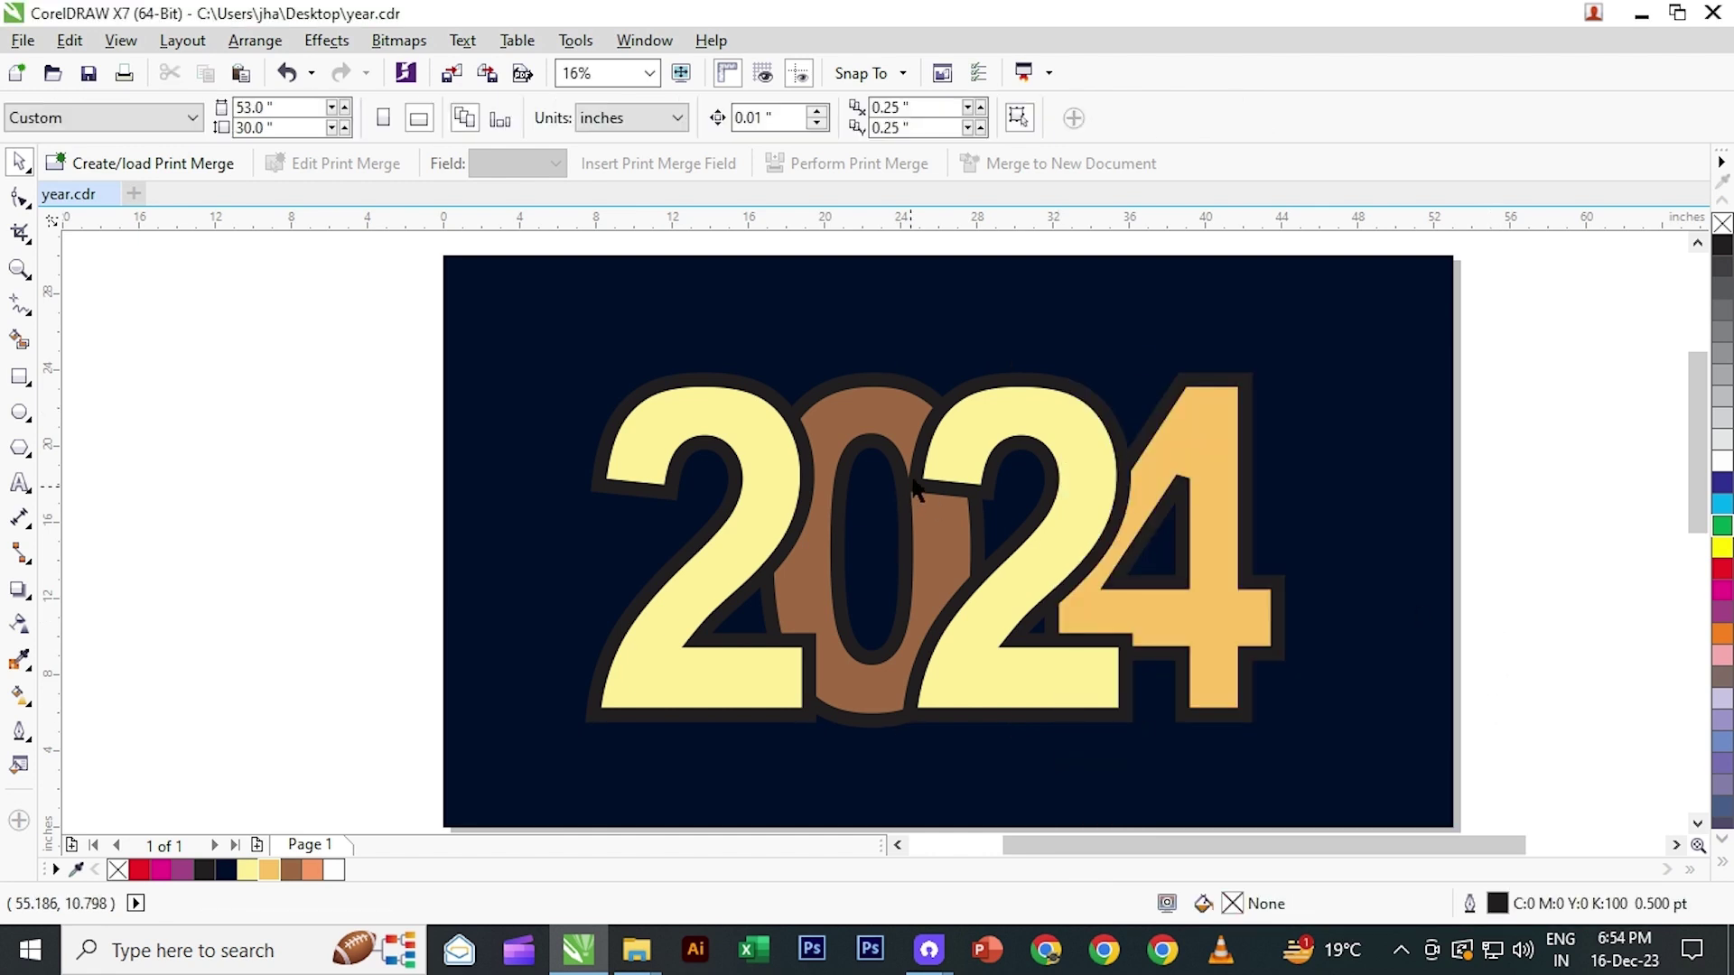
# - Trim the brown 0 with the outline object of the first 2
pyautogui.click(765, 391)
pyautogui.keyDown('shift'); pyautogui.click(860, 412); pyautogui.keyUp('shift')
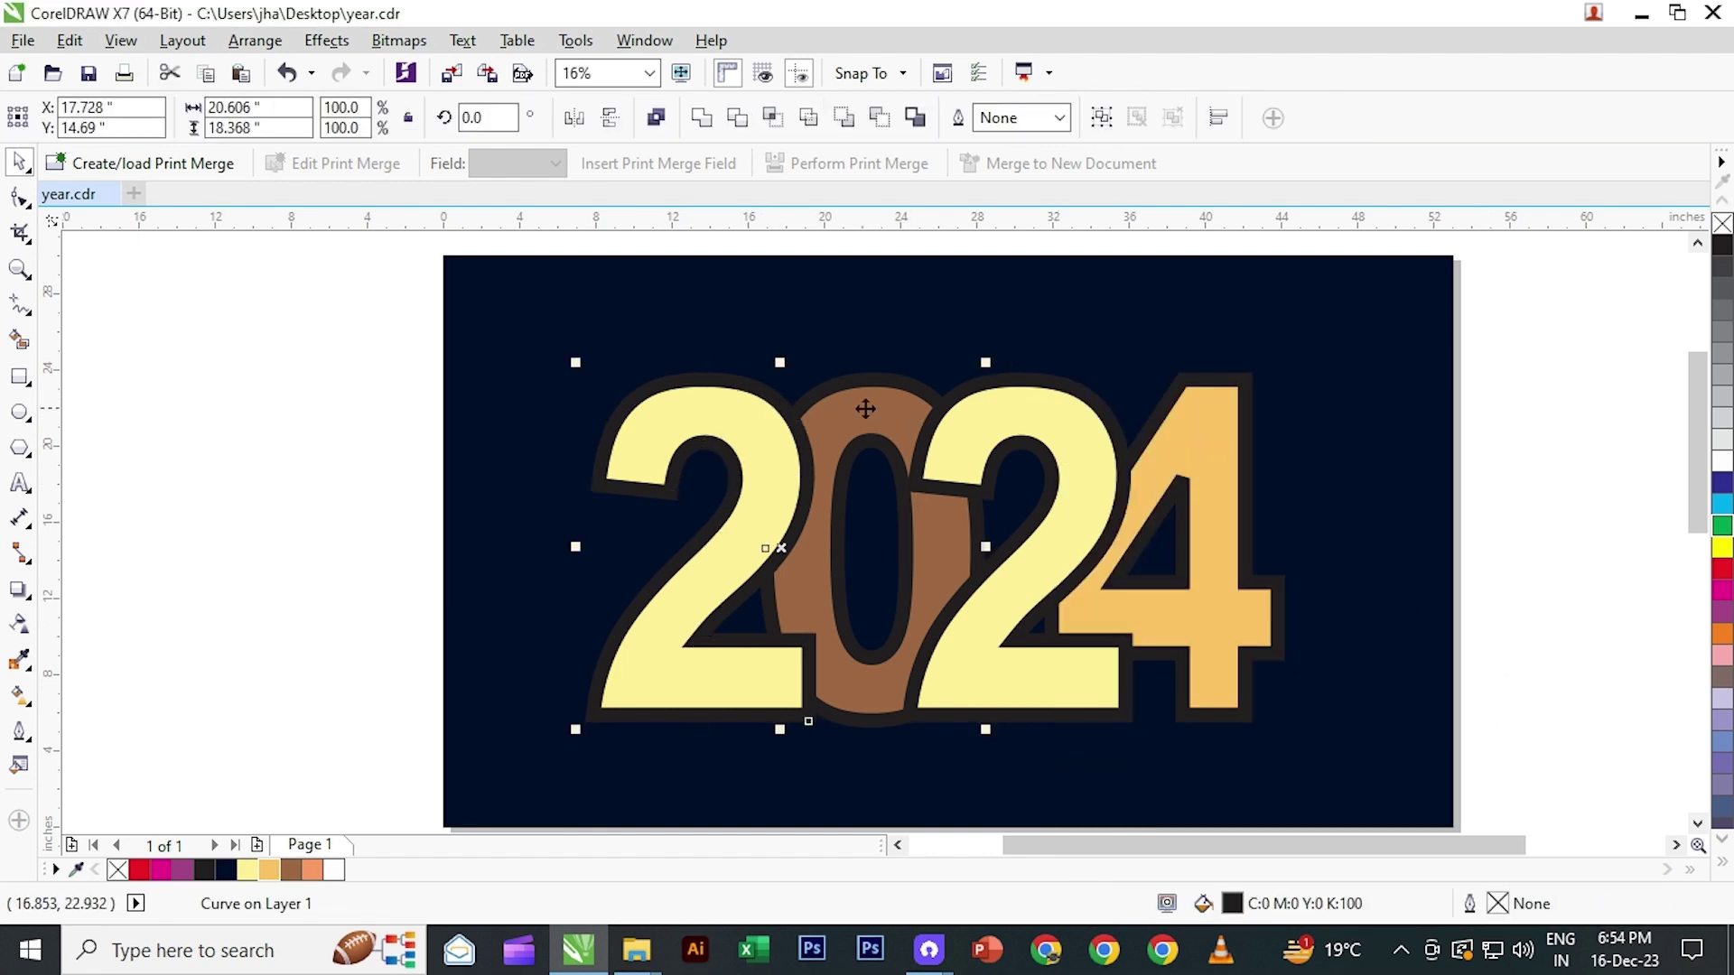
pyautogui.click(740, 131)
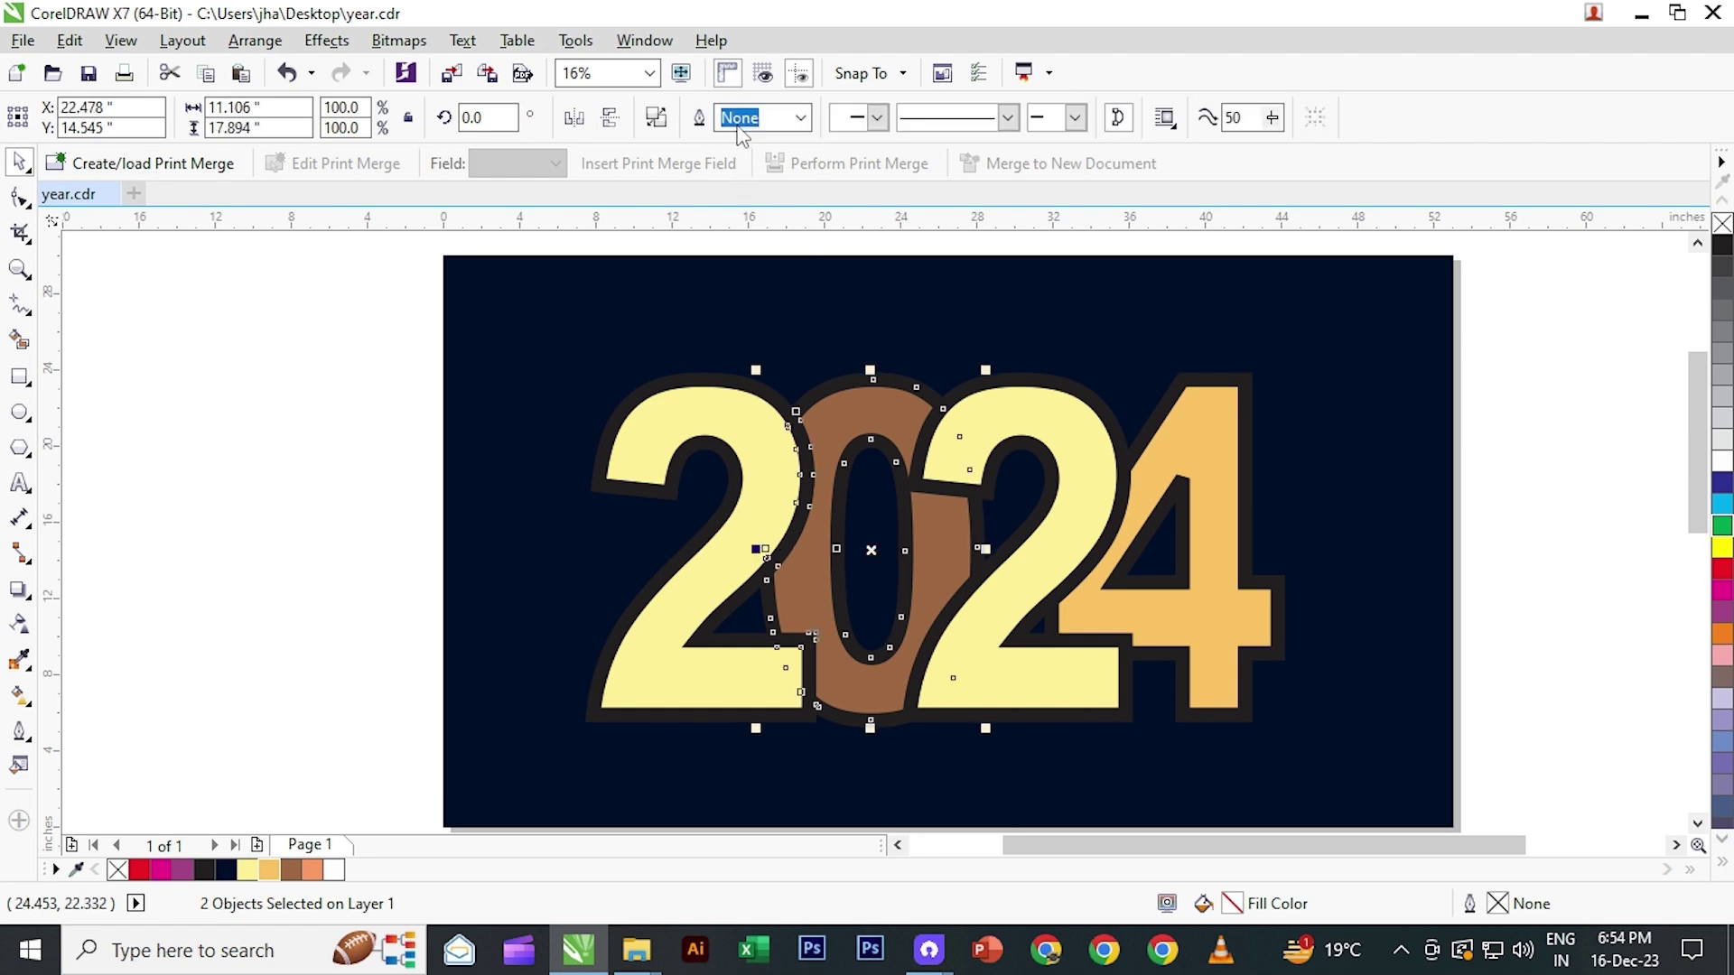
pyautogui.click(468, 473)
# - Trim the second 2 with the outline object of the 0
pyautogui.click(913, 397)
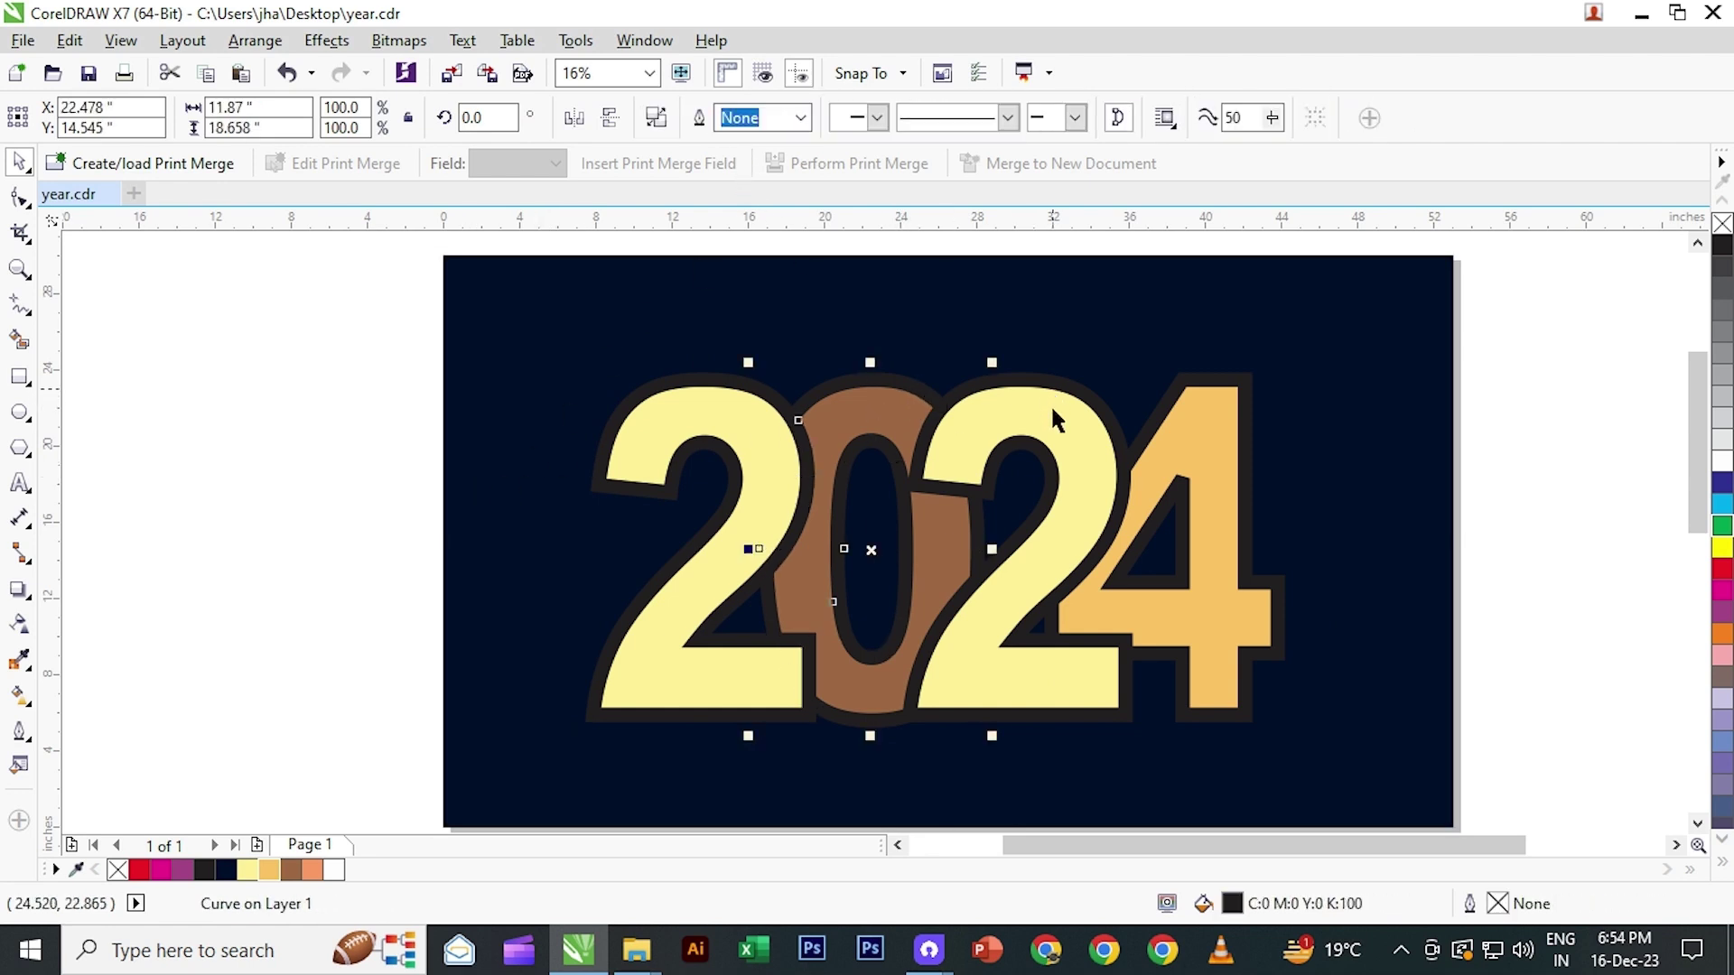
pyautogui.keyDown('shift'); pyautogui.click(1050, 404); pyautogui.keyUp('shift')
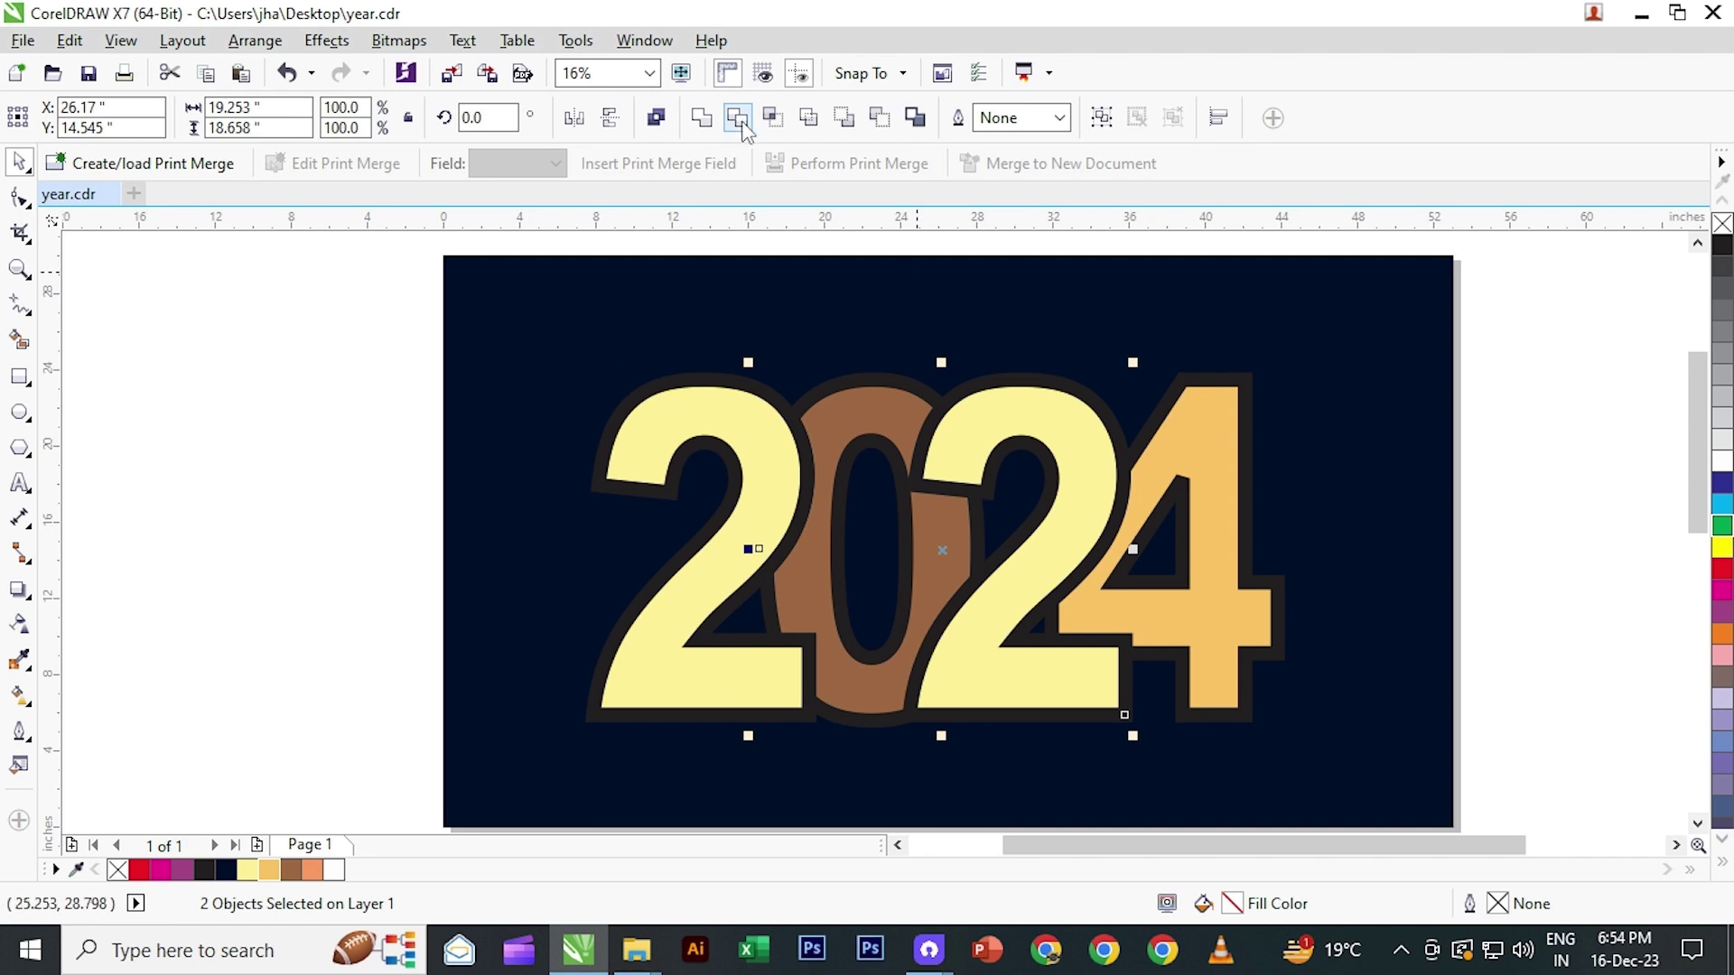
pyautogui.click(742, 124)
pyautogui.click(1347, 496)
# - Trim the 4 with the outline object of the second 2
pyautogui.click(1106, 405)
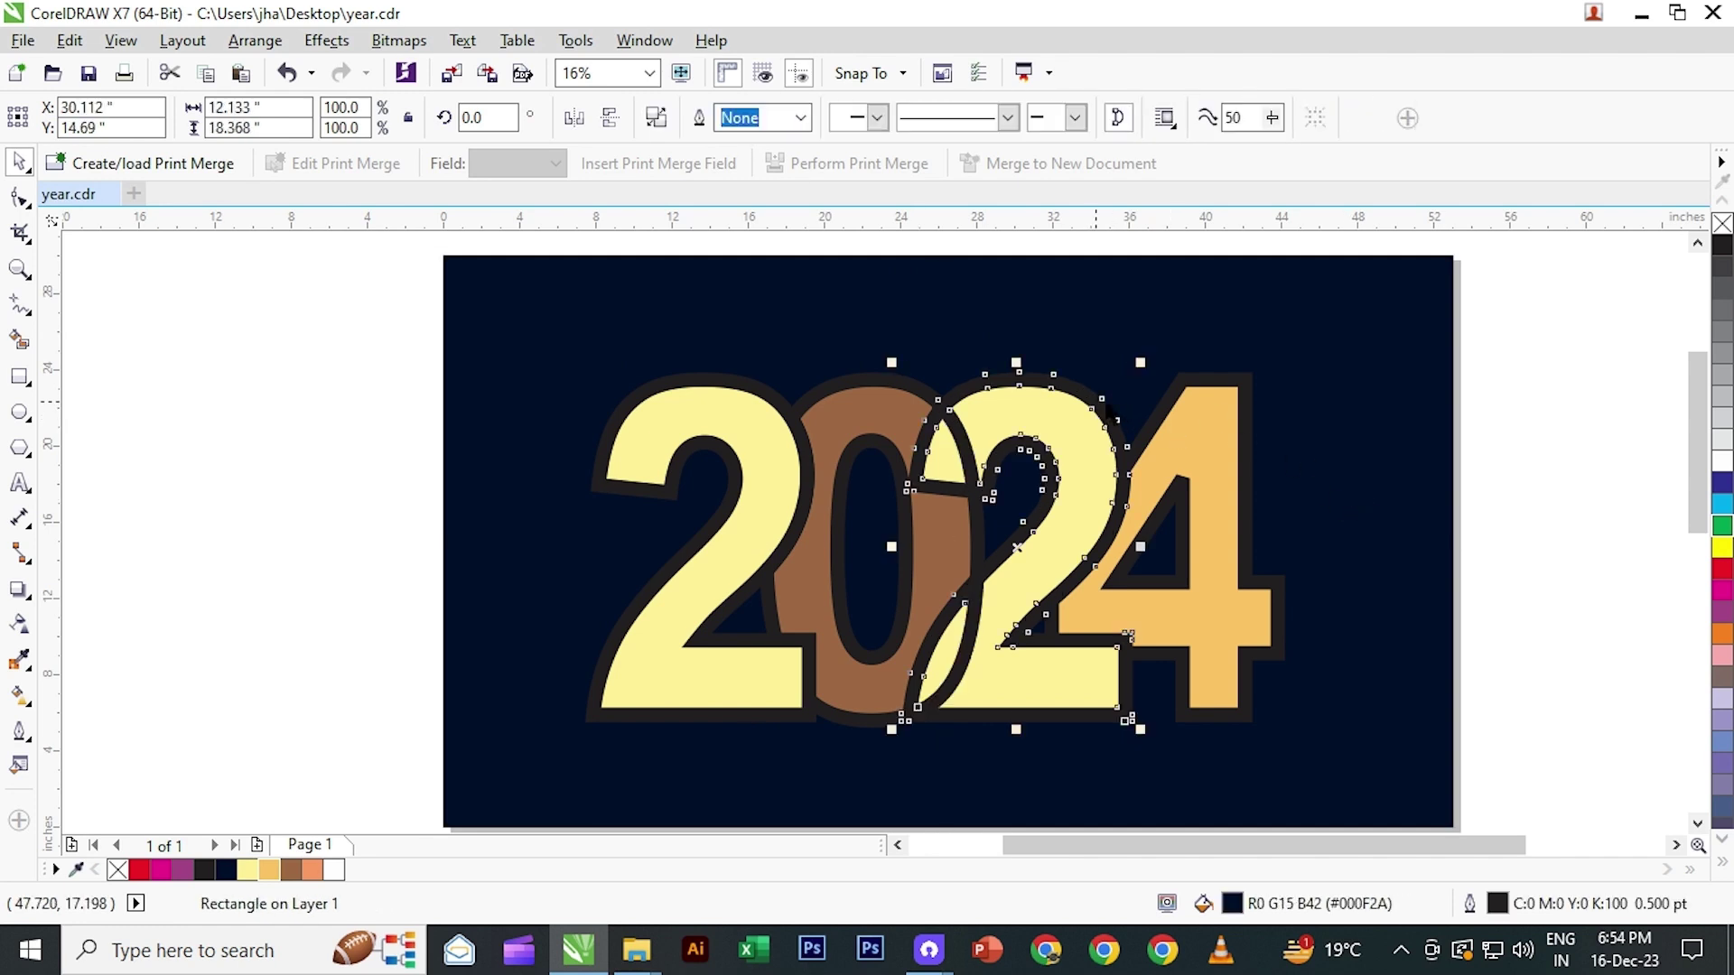
pyautogui.keyDown('shift'); pyautogui.click(1216, 413); pyautogui.keyUp('shift')
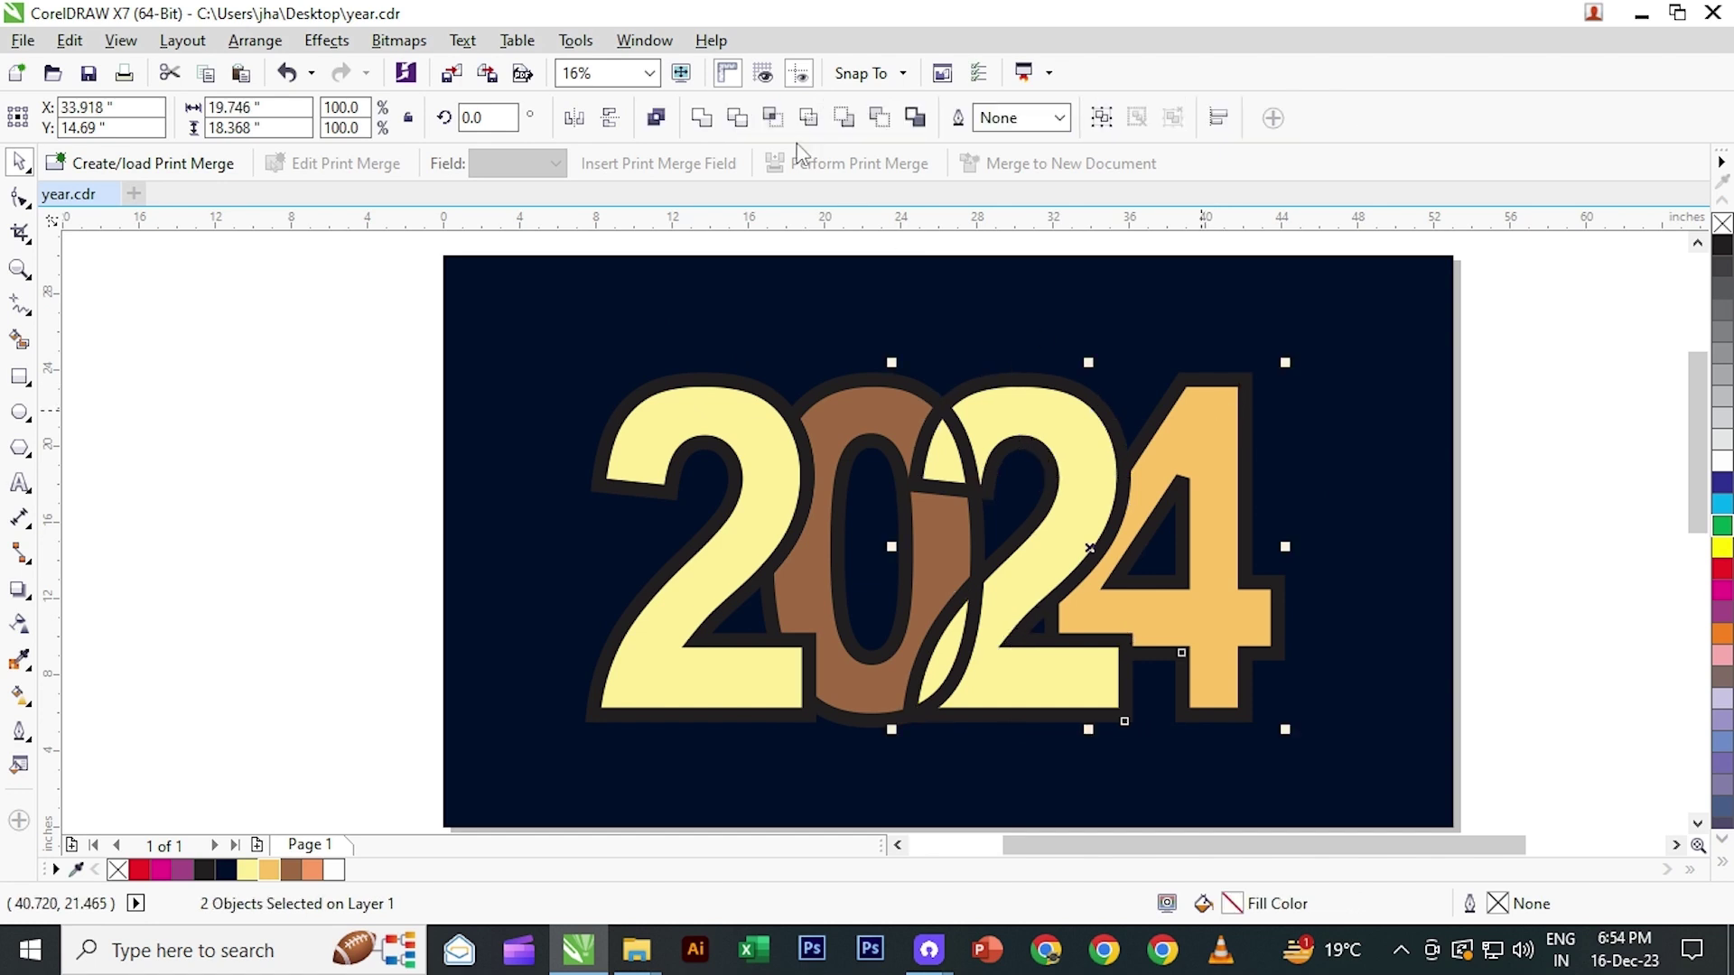
pyautogui.click(739, 124)
pyautogui.click(1470, 416)
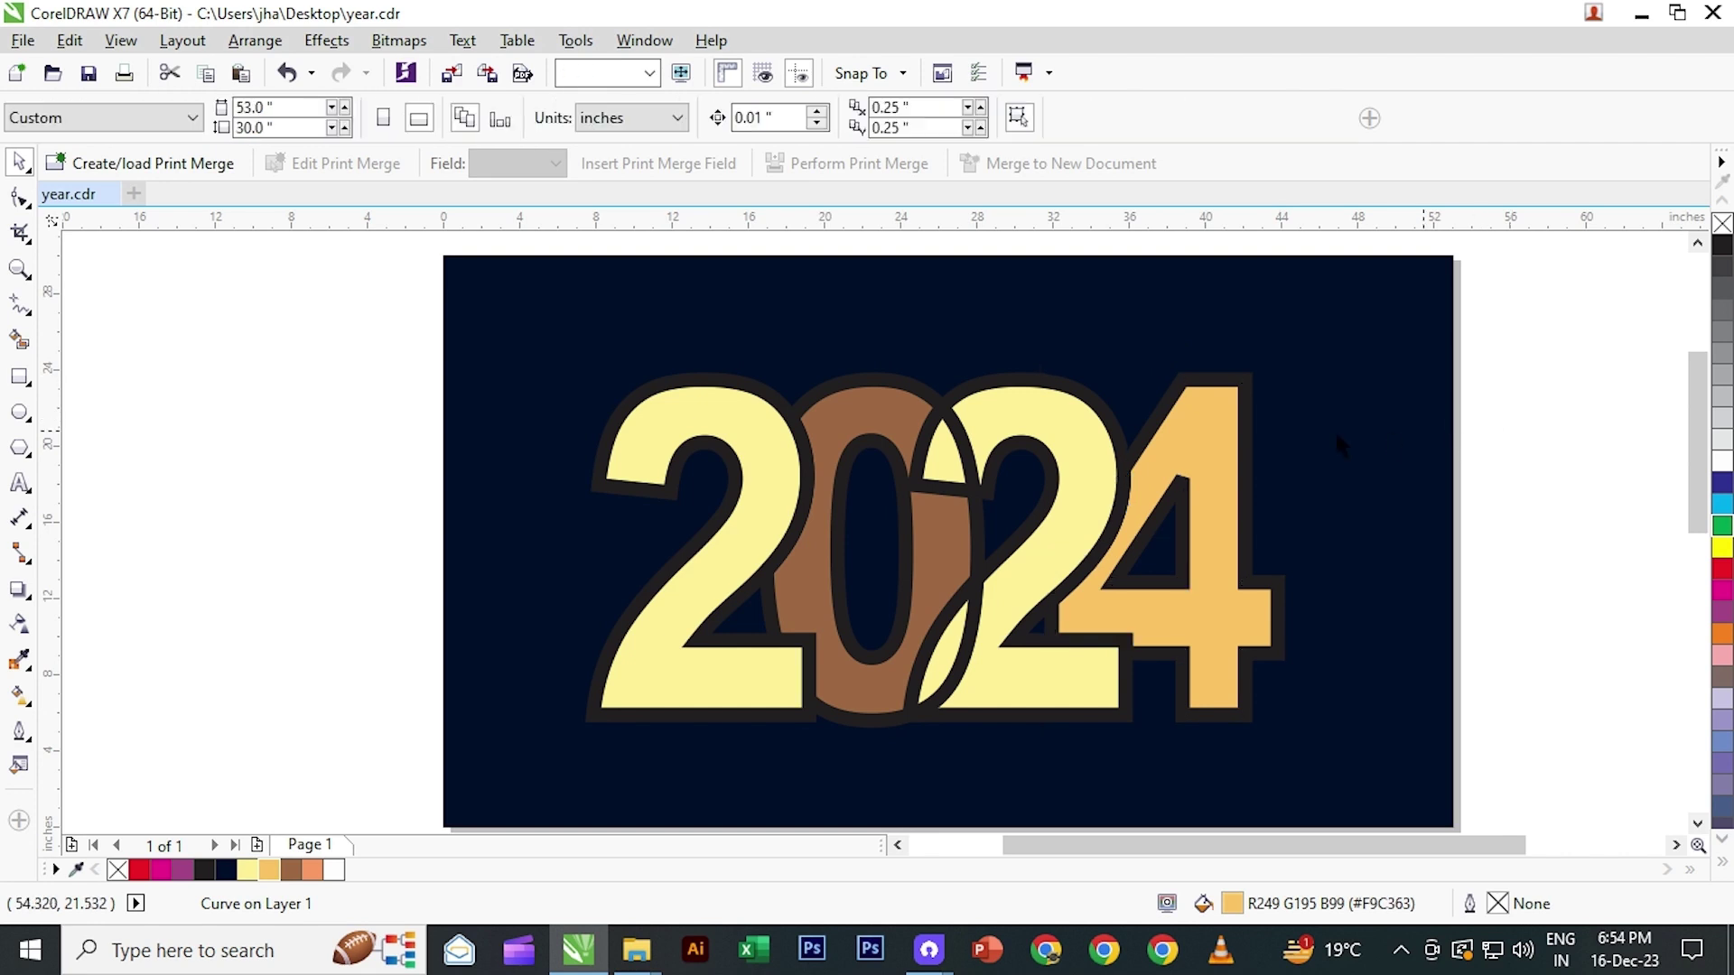
# - Delete the black outline objects around the digits, leaving only the trimmed fills
pyautogui.click(778, 402)
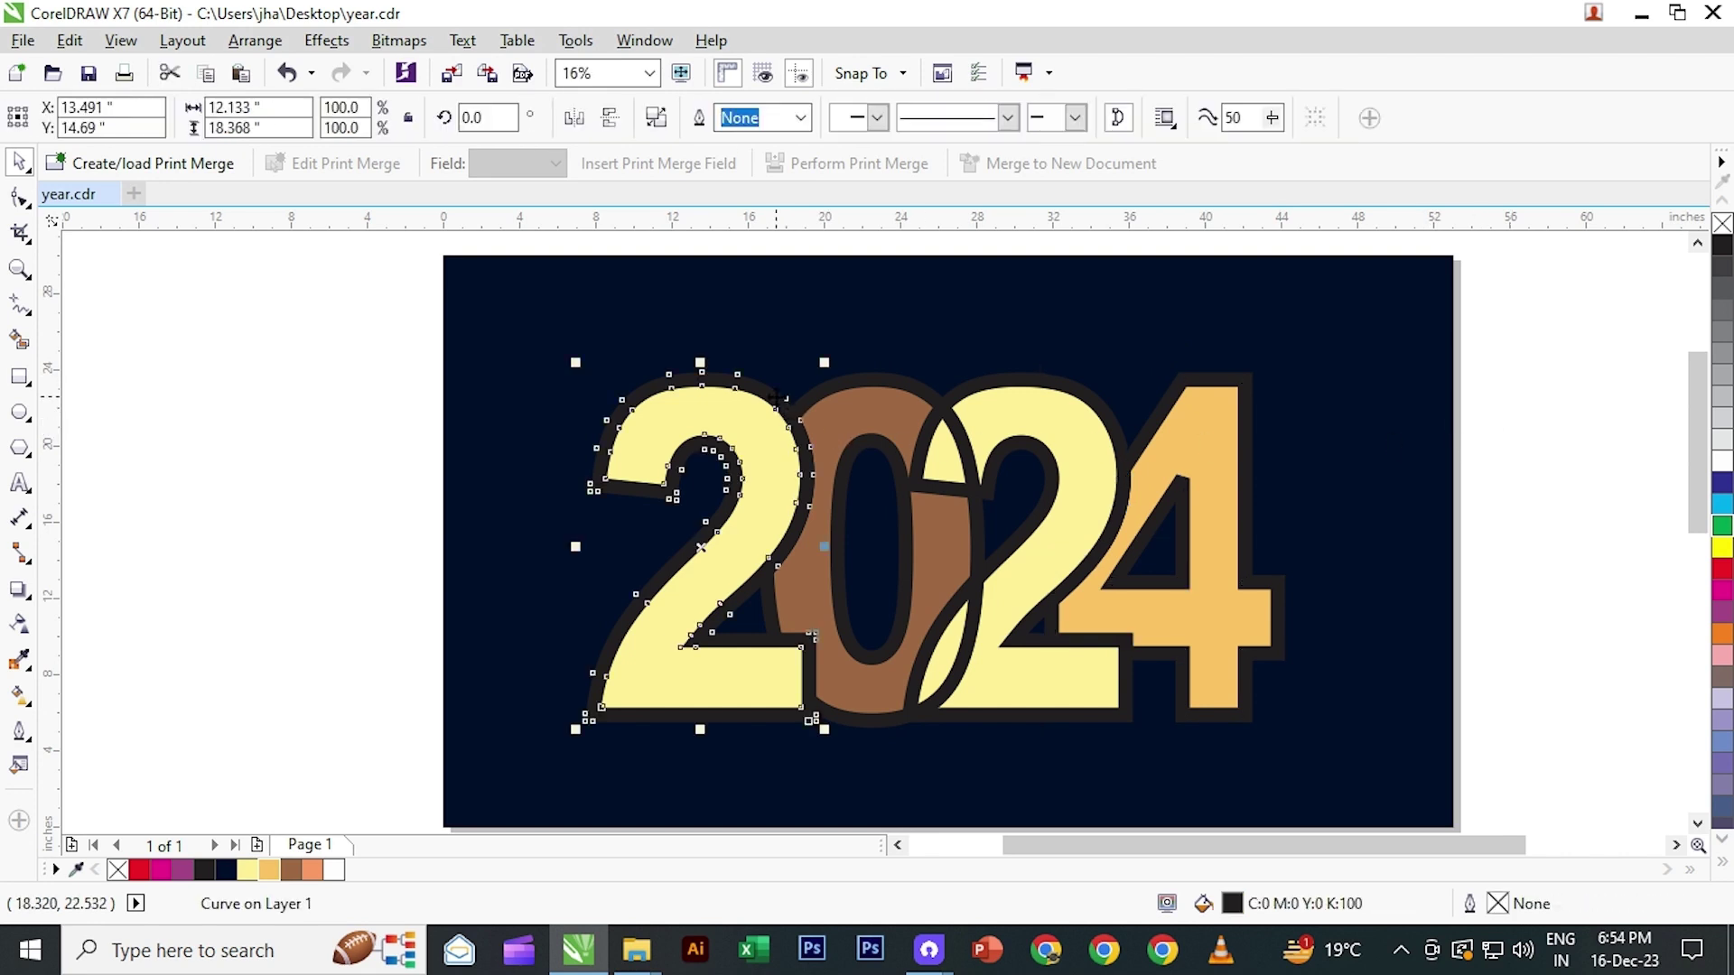
pyautogui.press('Delete')
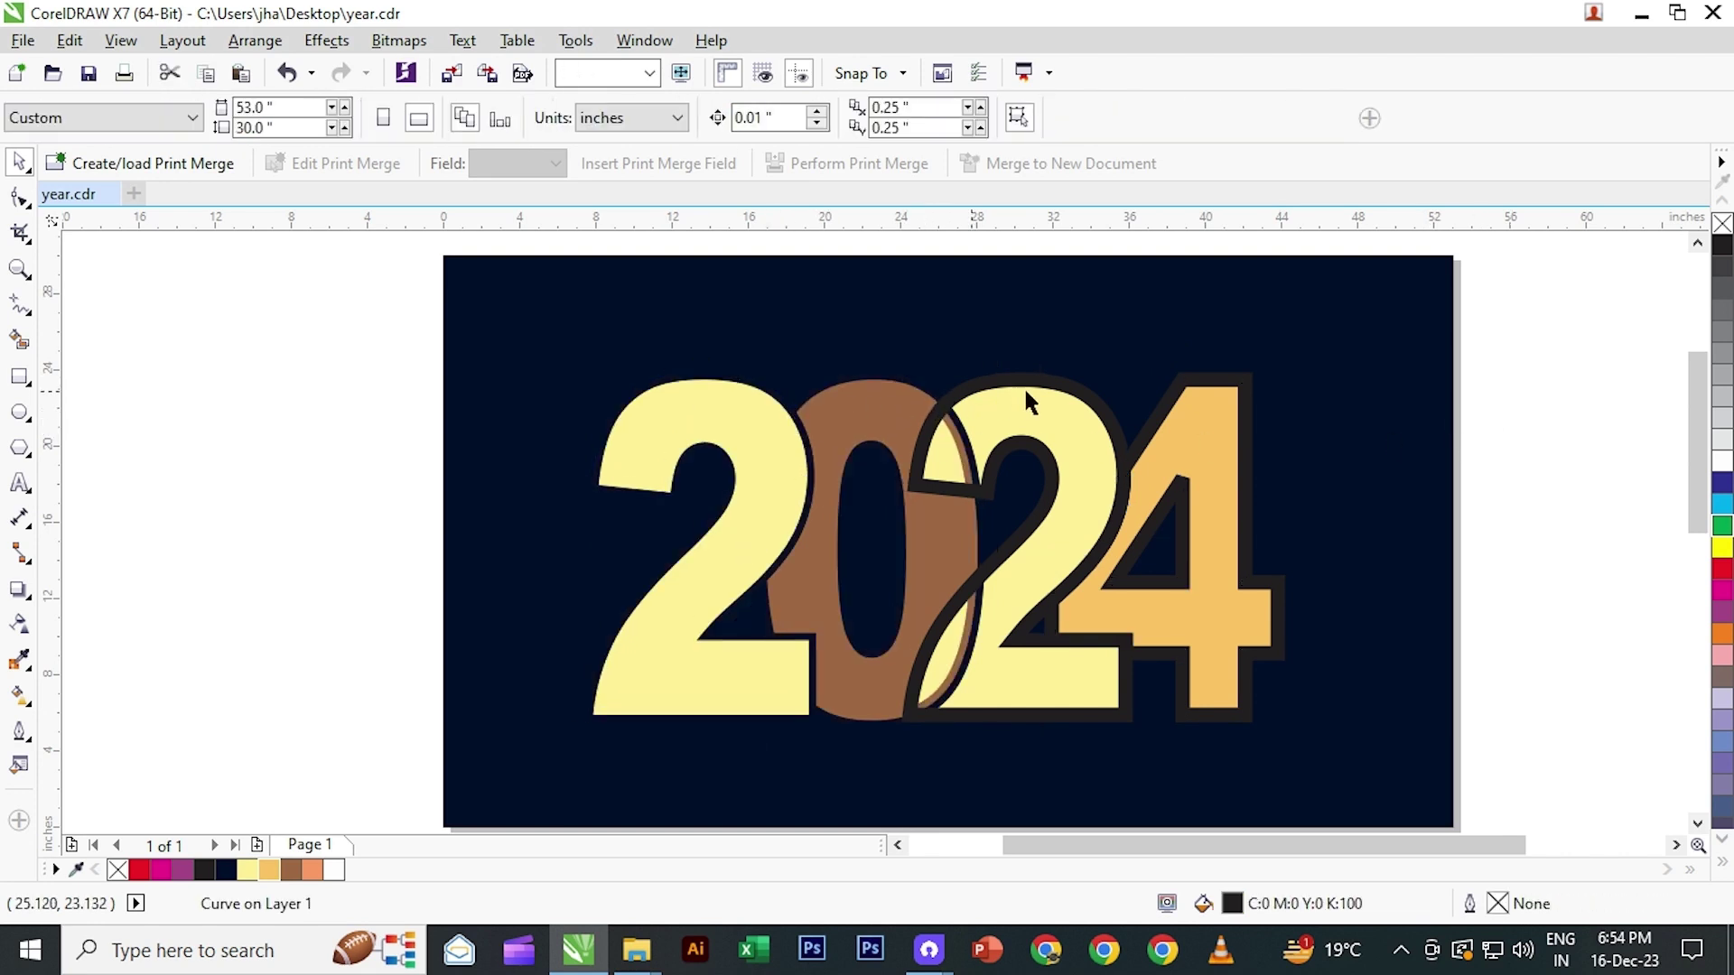
pyautogui.click(1059, 393)
pyautogui.press('Delete')
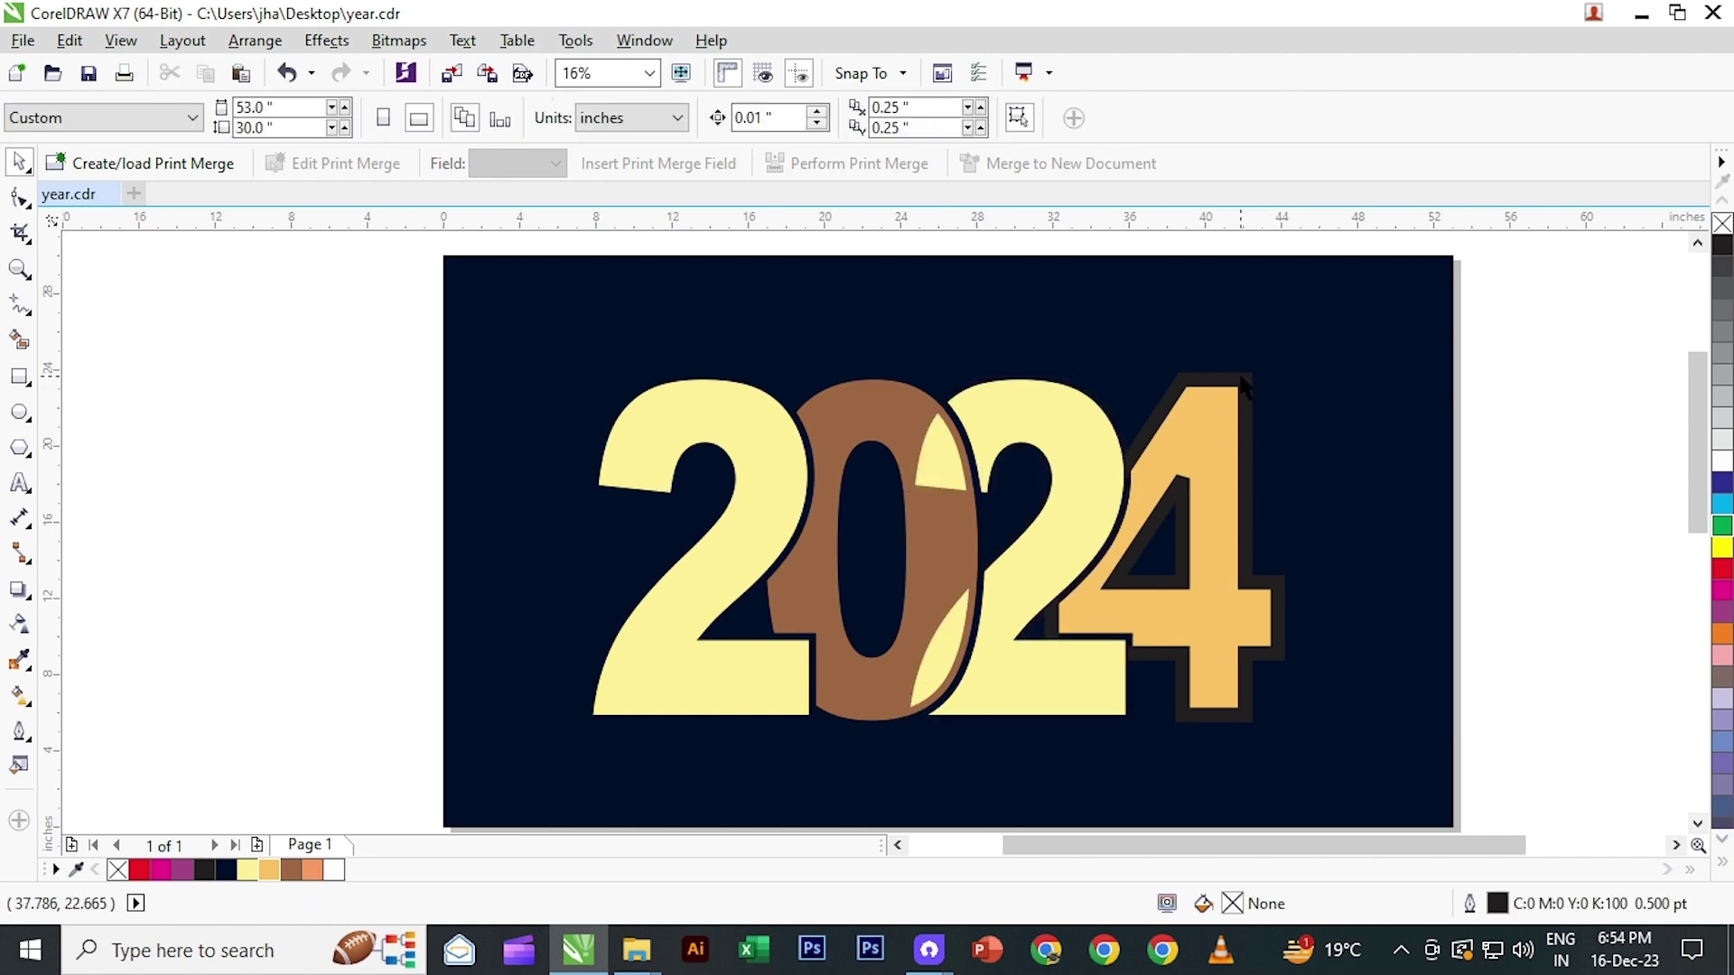
pyautogui.click(1242, 384)
pyautogui.press('Delete')
# - Break the trimmed second 2 apart and delete its two leftover yellow pieces lying over the 0
pyautogui.click(944, 457)
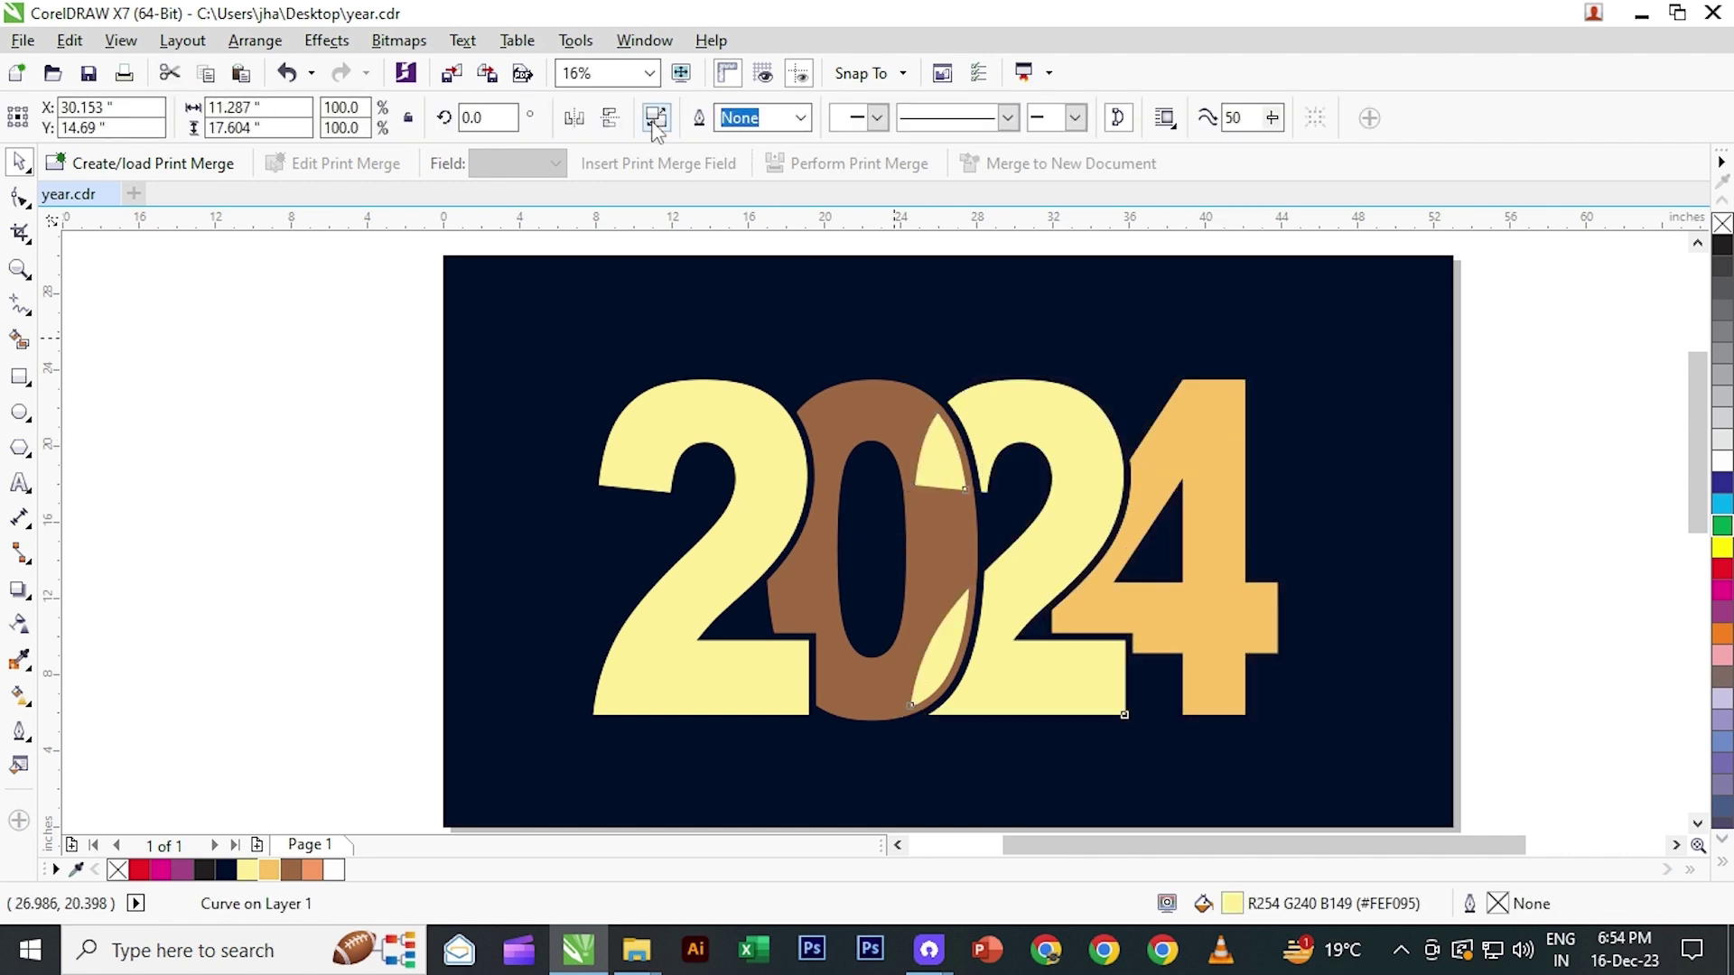
pyautogui.click(656, 126)
pyautogui.click(380, 405)
pyautogui.click(937, 476)
pyautogui.press('Delete')
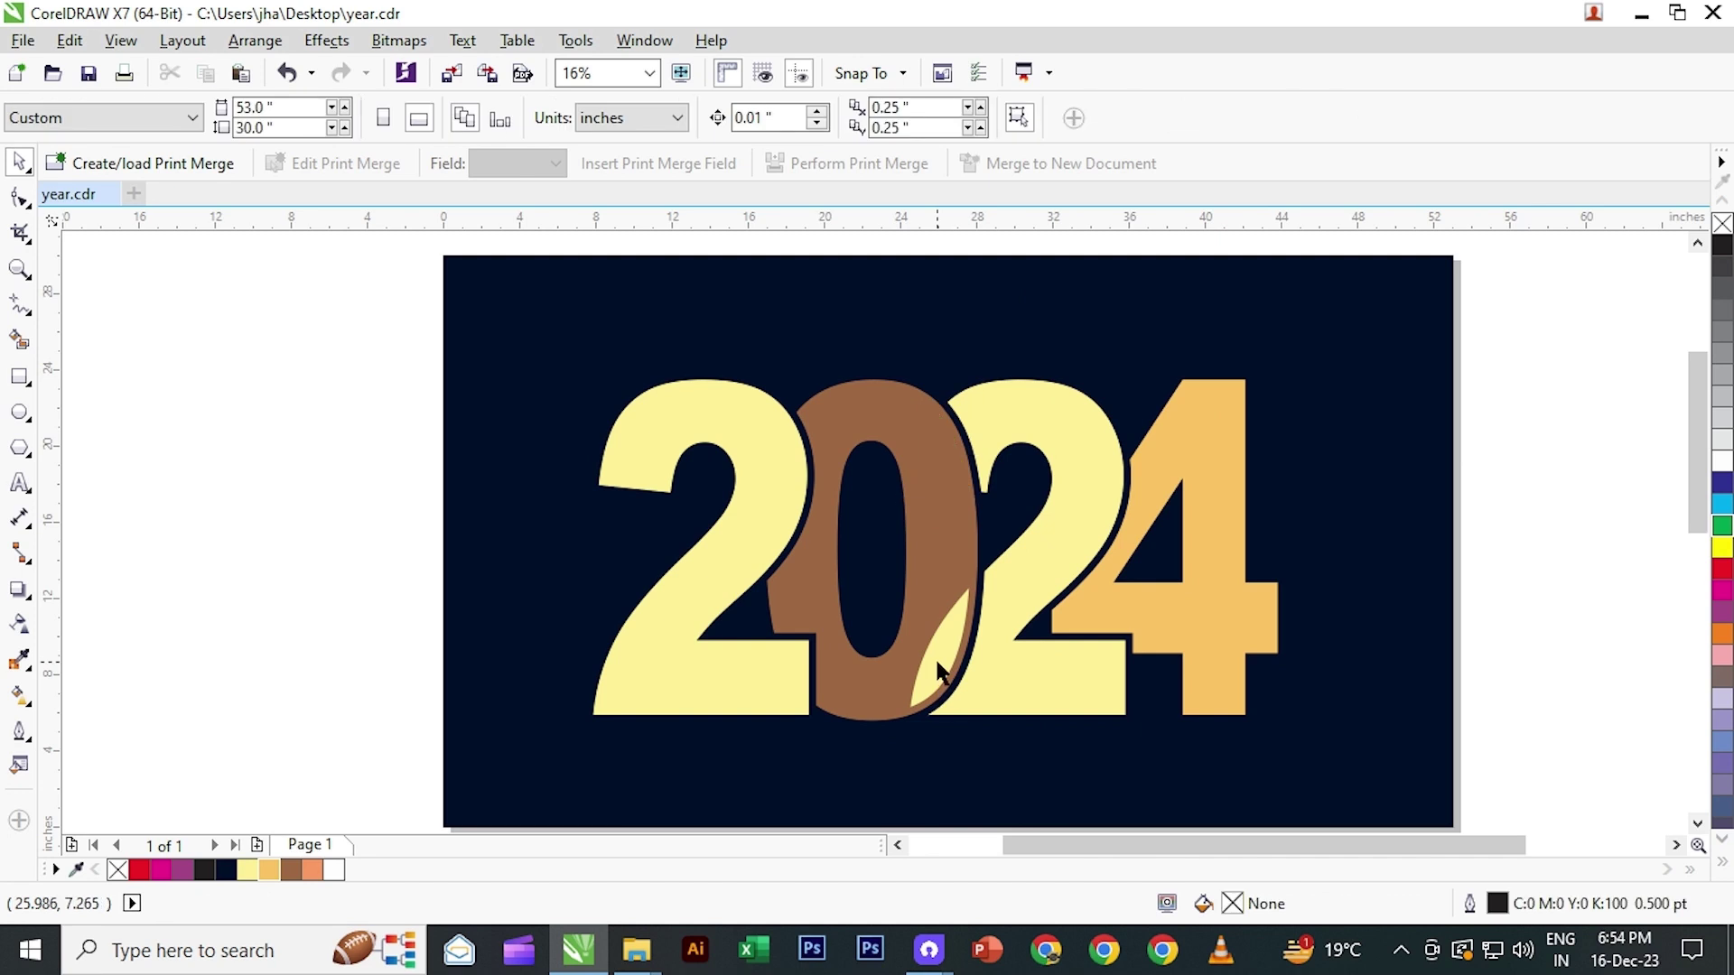
pyautogui.click(939, 668)
pyautogui.press('Delete')
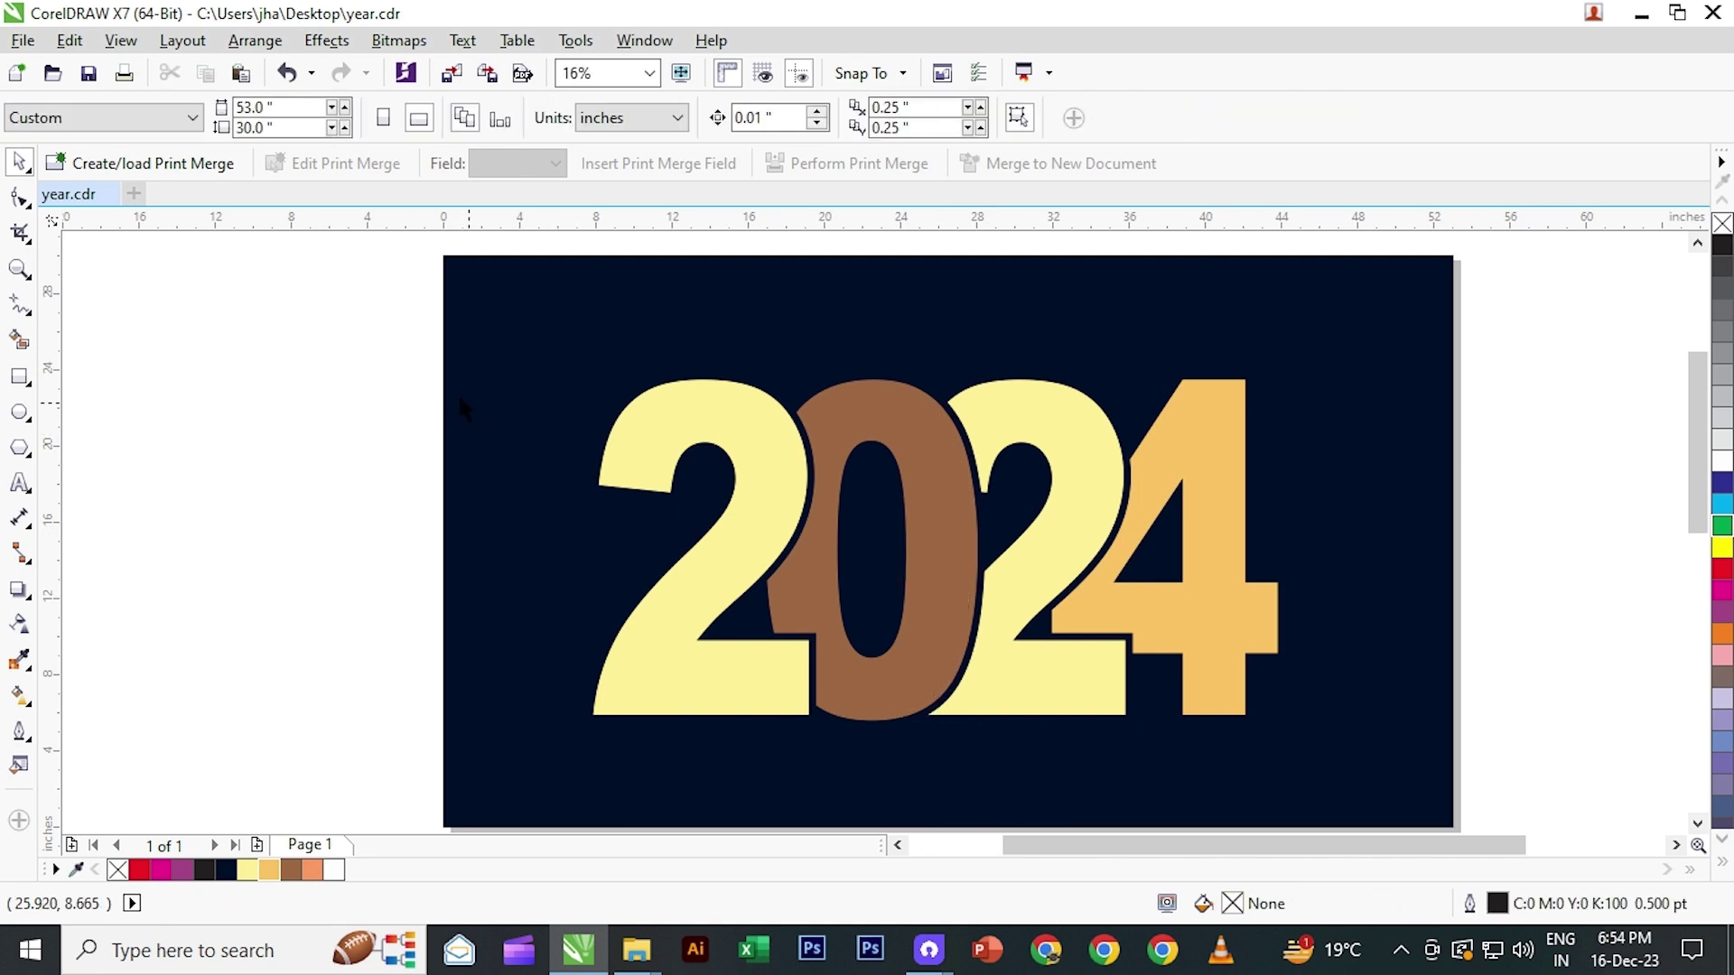
# - Paste the copied original digits over the artwork as curves and weld them into one yellow shape
pyautogui.click(70, 41)
pyautogui.click(145, 258)
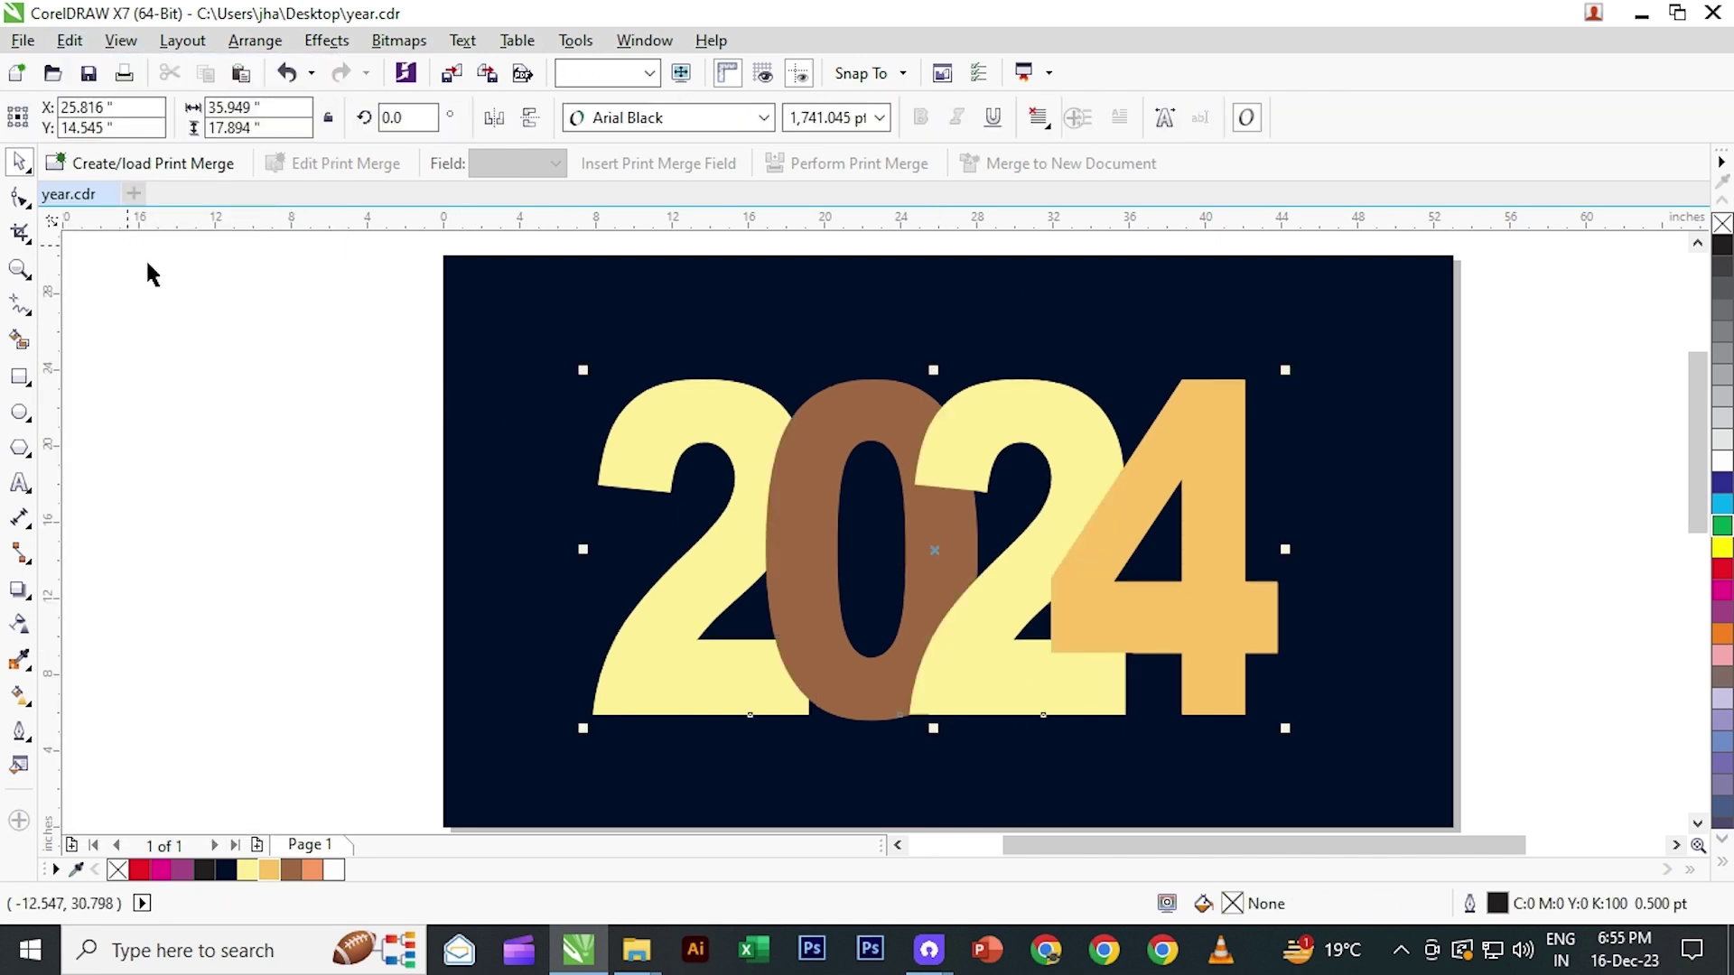
pyautogui.click(254, 40)
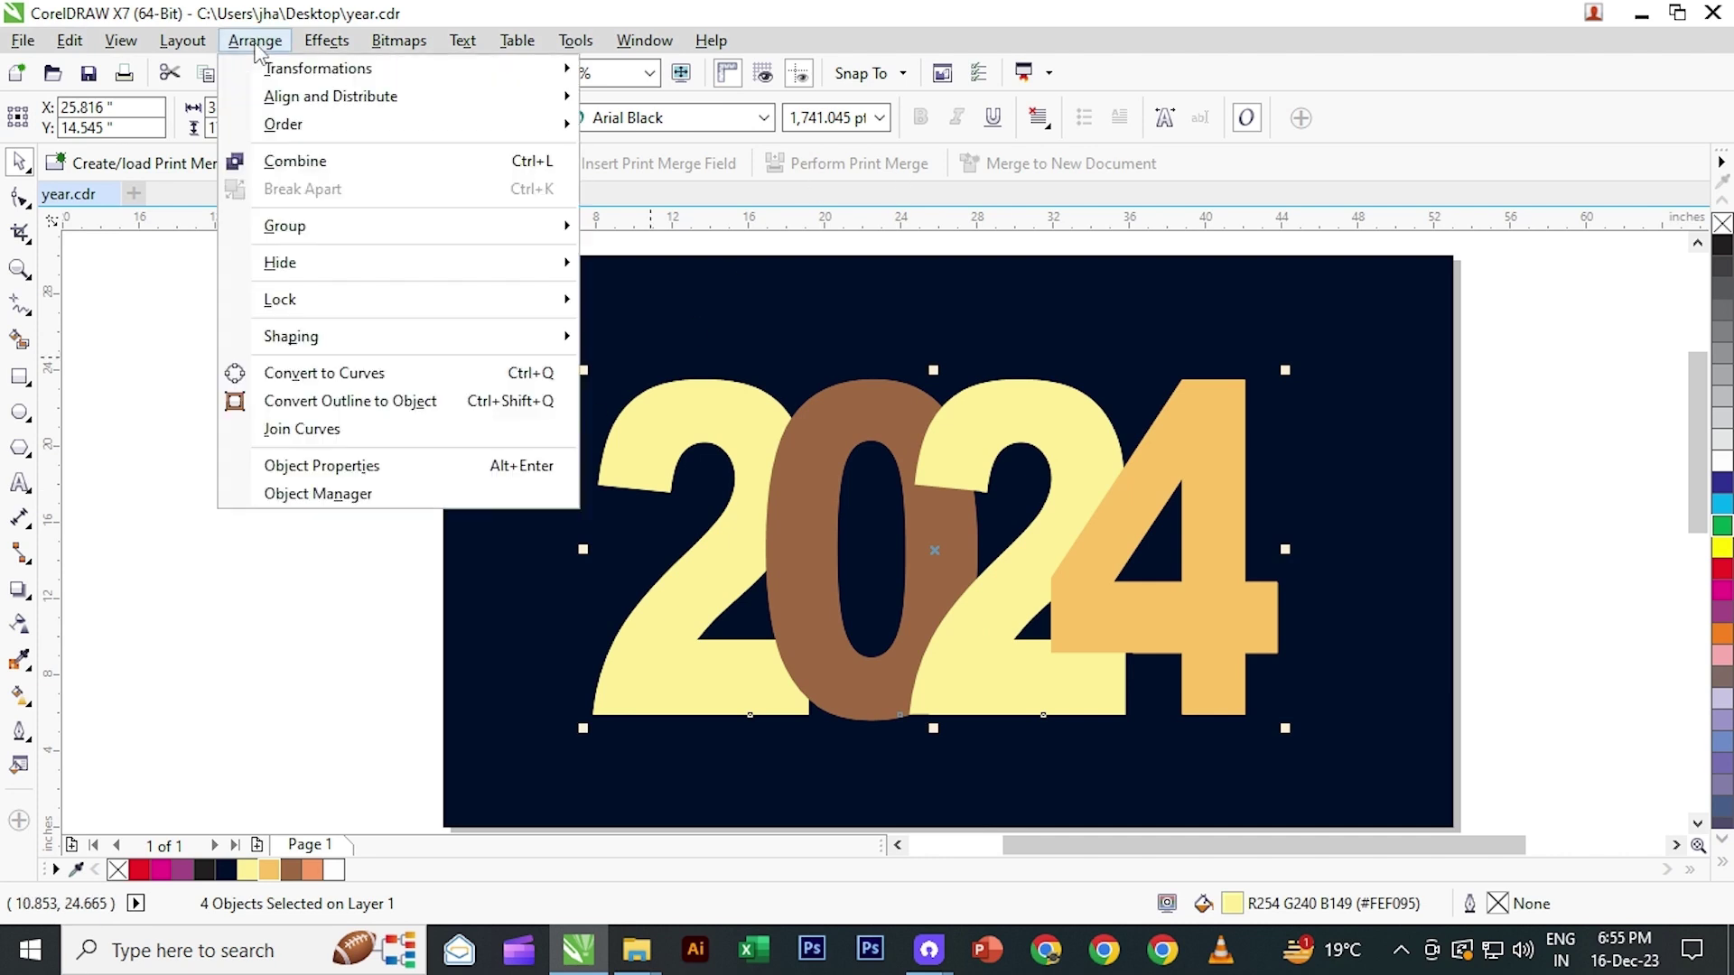
pyautogui.click(308, 373)
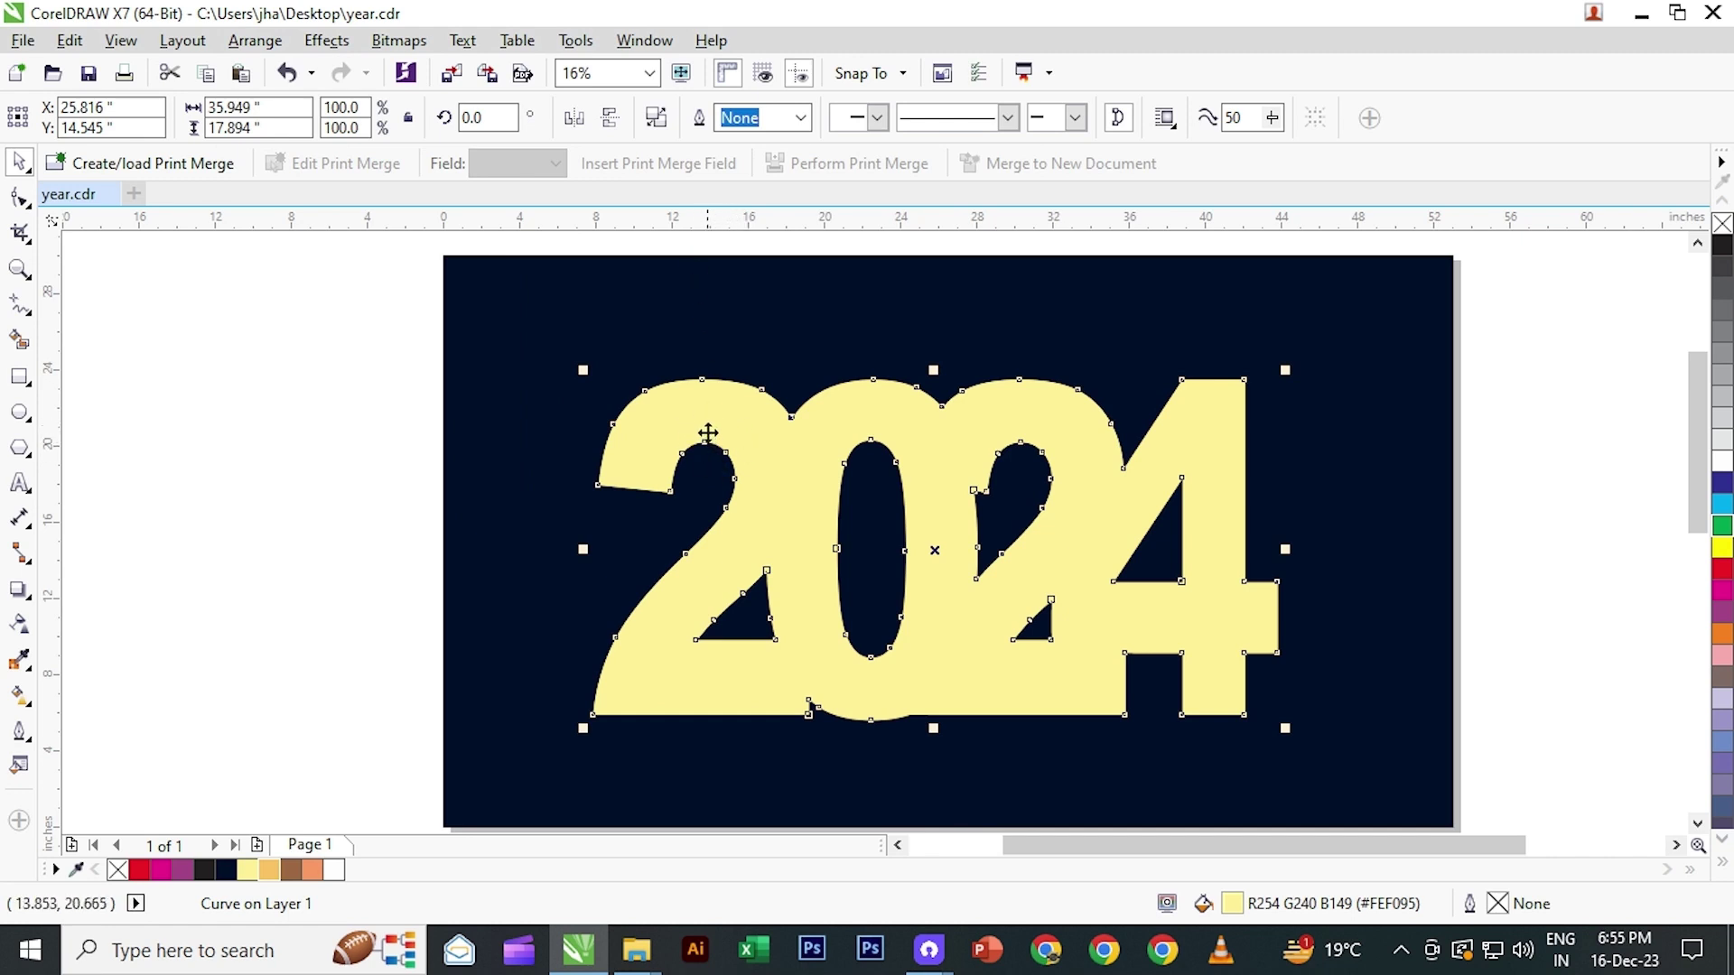
# - Give the welded 2024 shape a 60 pt outline and break it apart into separate curves
pyautogui.click(800, 120)
pyautogui.click(771, 117)
pyautogui.write('60')
pyautogui.press('Return')
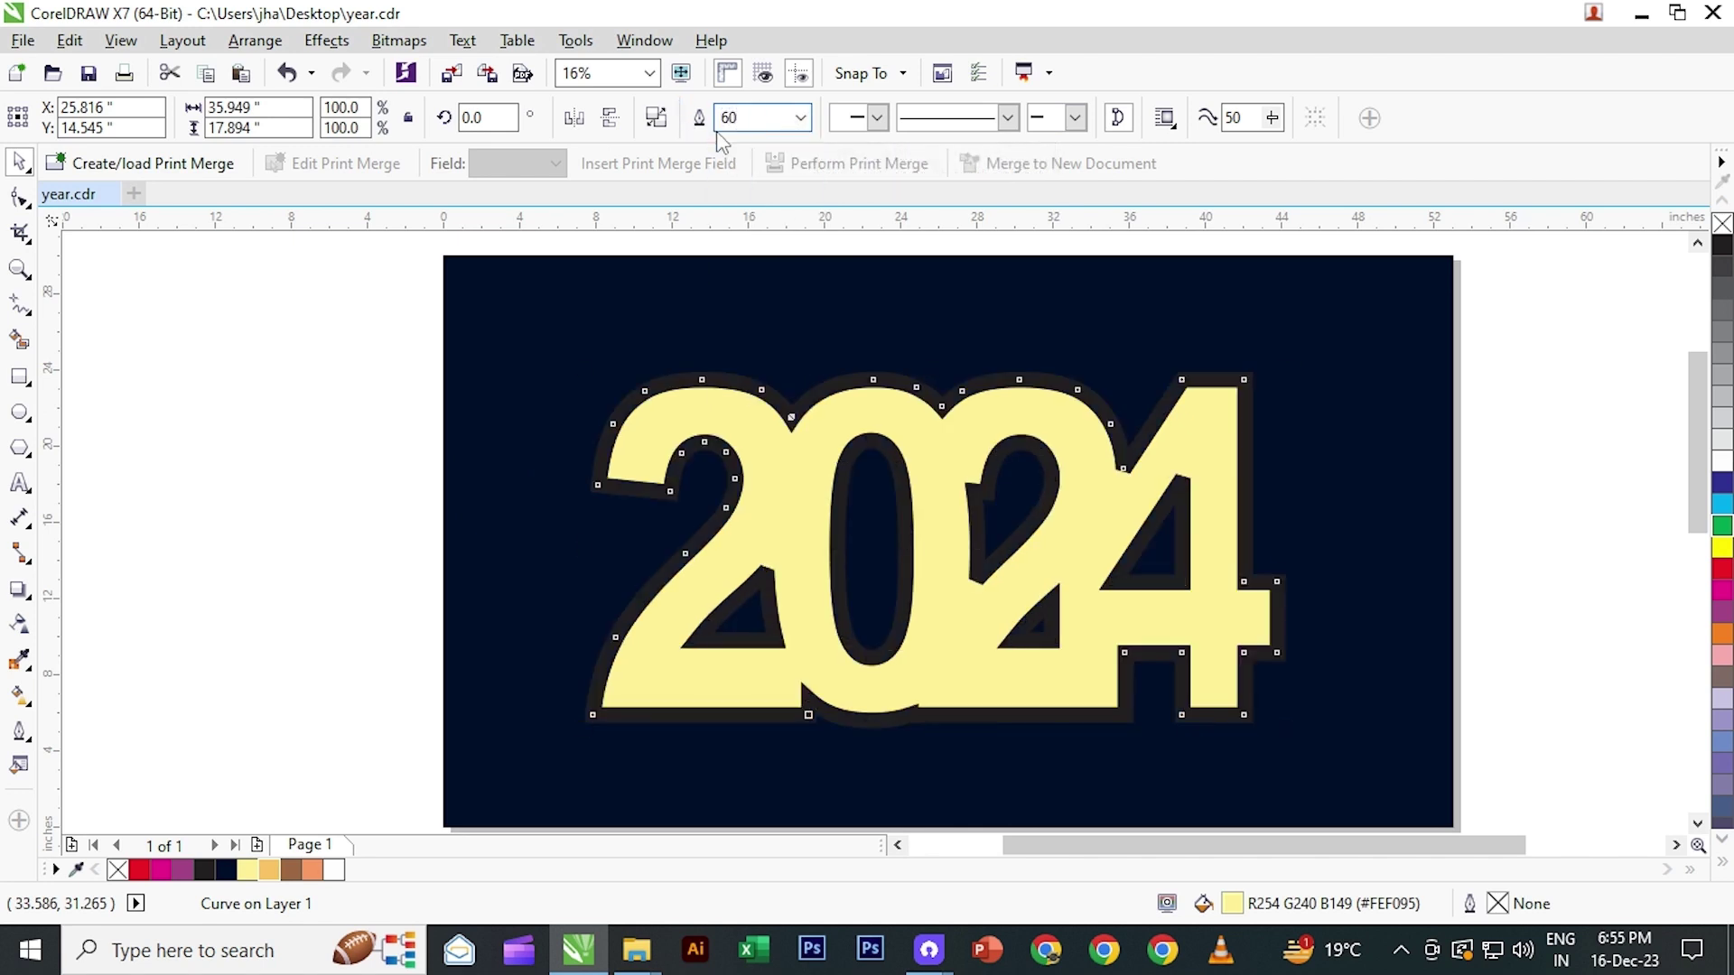
pyautogui.click(656, 118)
pyautogui.click(279, 523)
# - Align the outer 2024 contour exactly over the digits and remove its fill
pyautogui.click(897, 503)
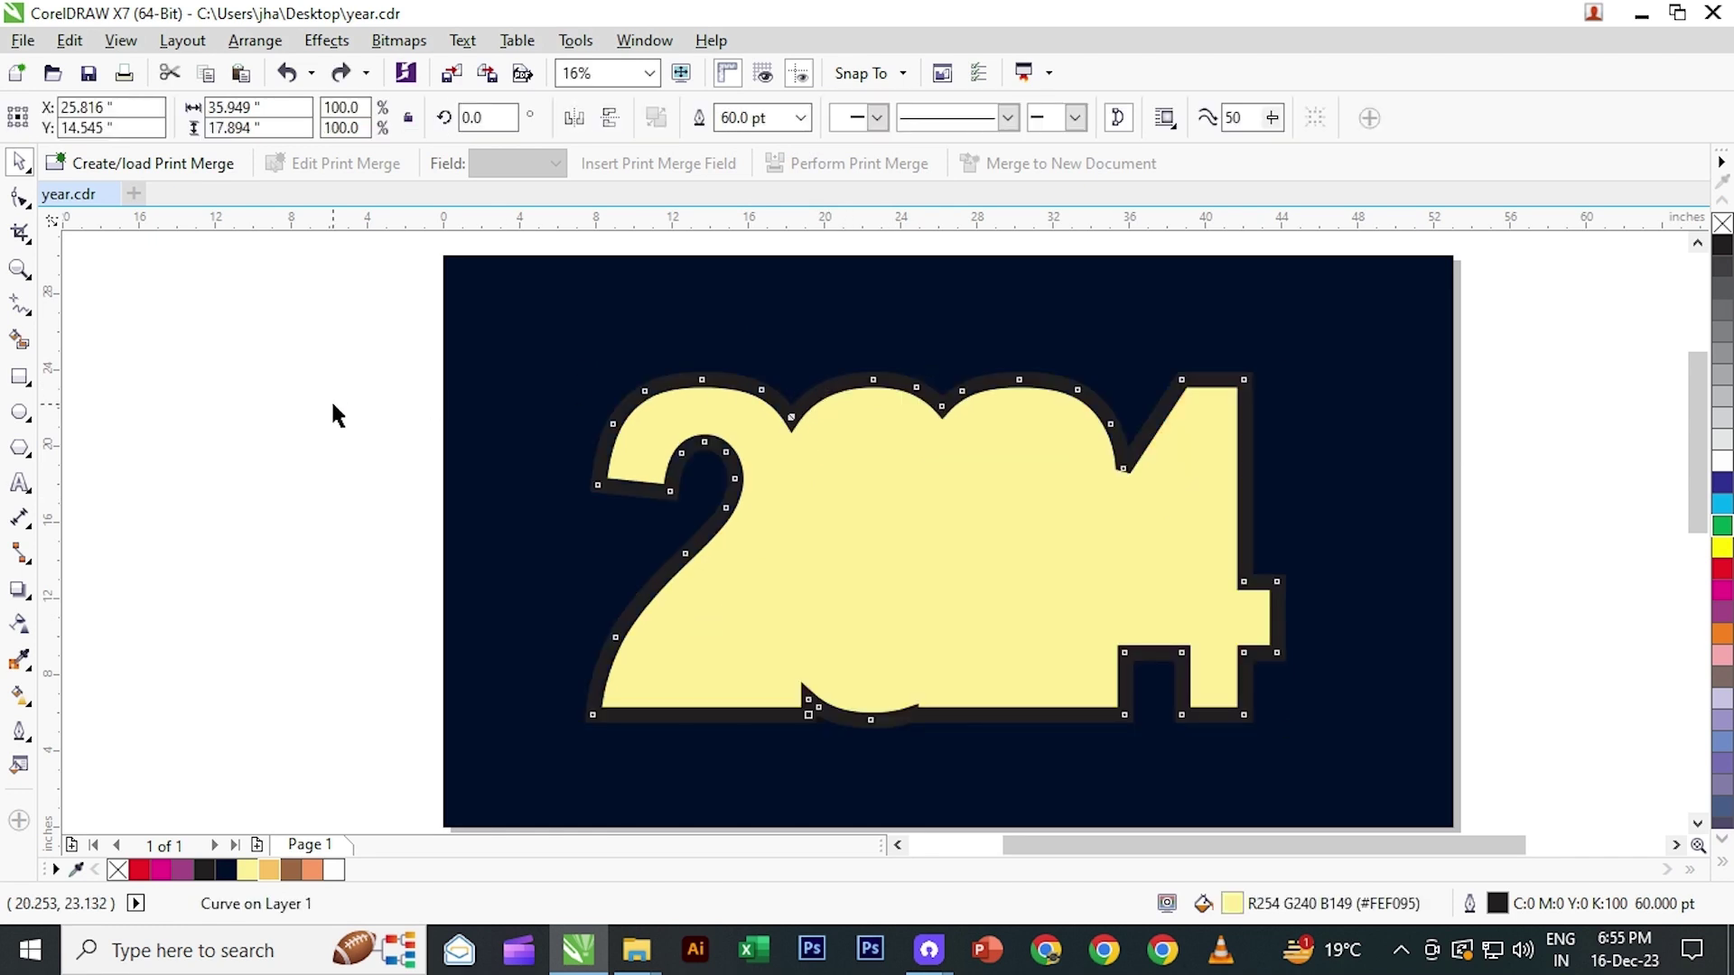
pyautogui.click(330, 398)
pyautogui.click(716, 355)
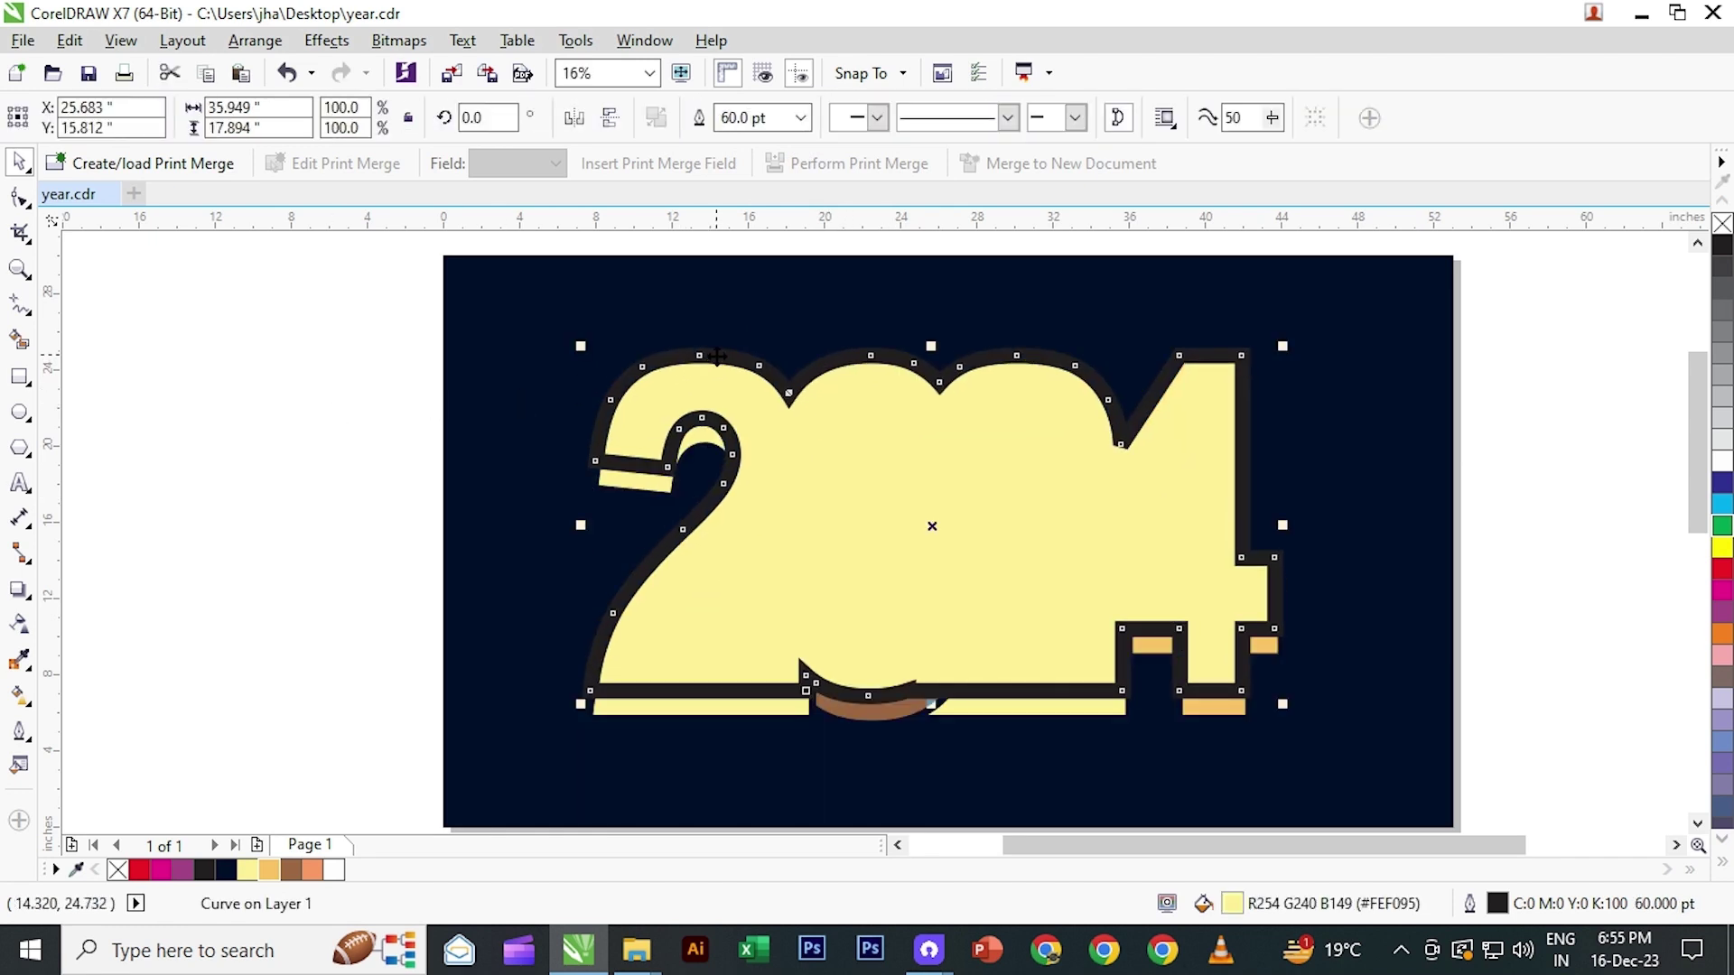
pyautogui.moveTo(716, 354); pyautogui.dragTo(719, 379)
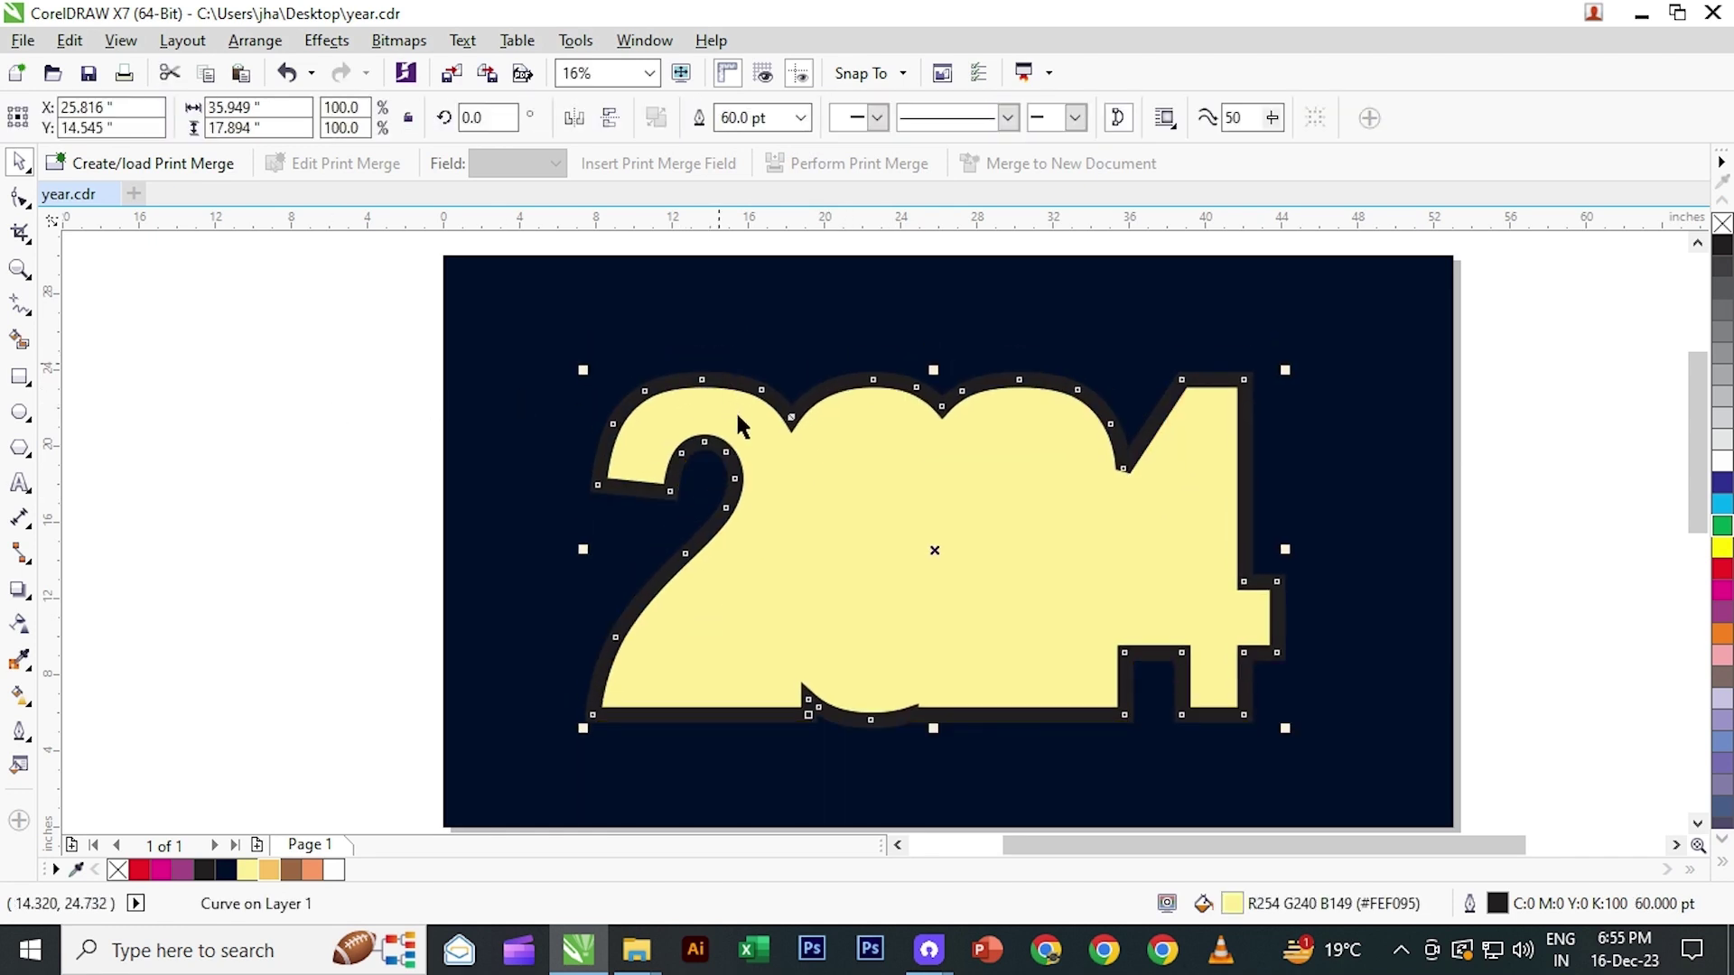
pyautogui.click(117, 870)
pyautogui.click(209, 637)
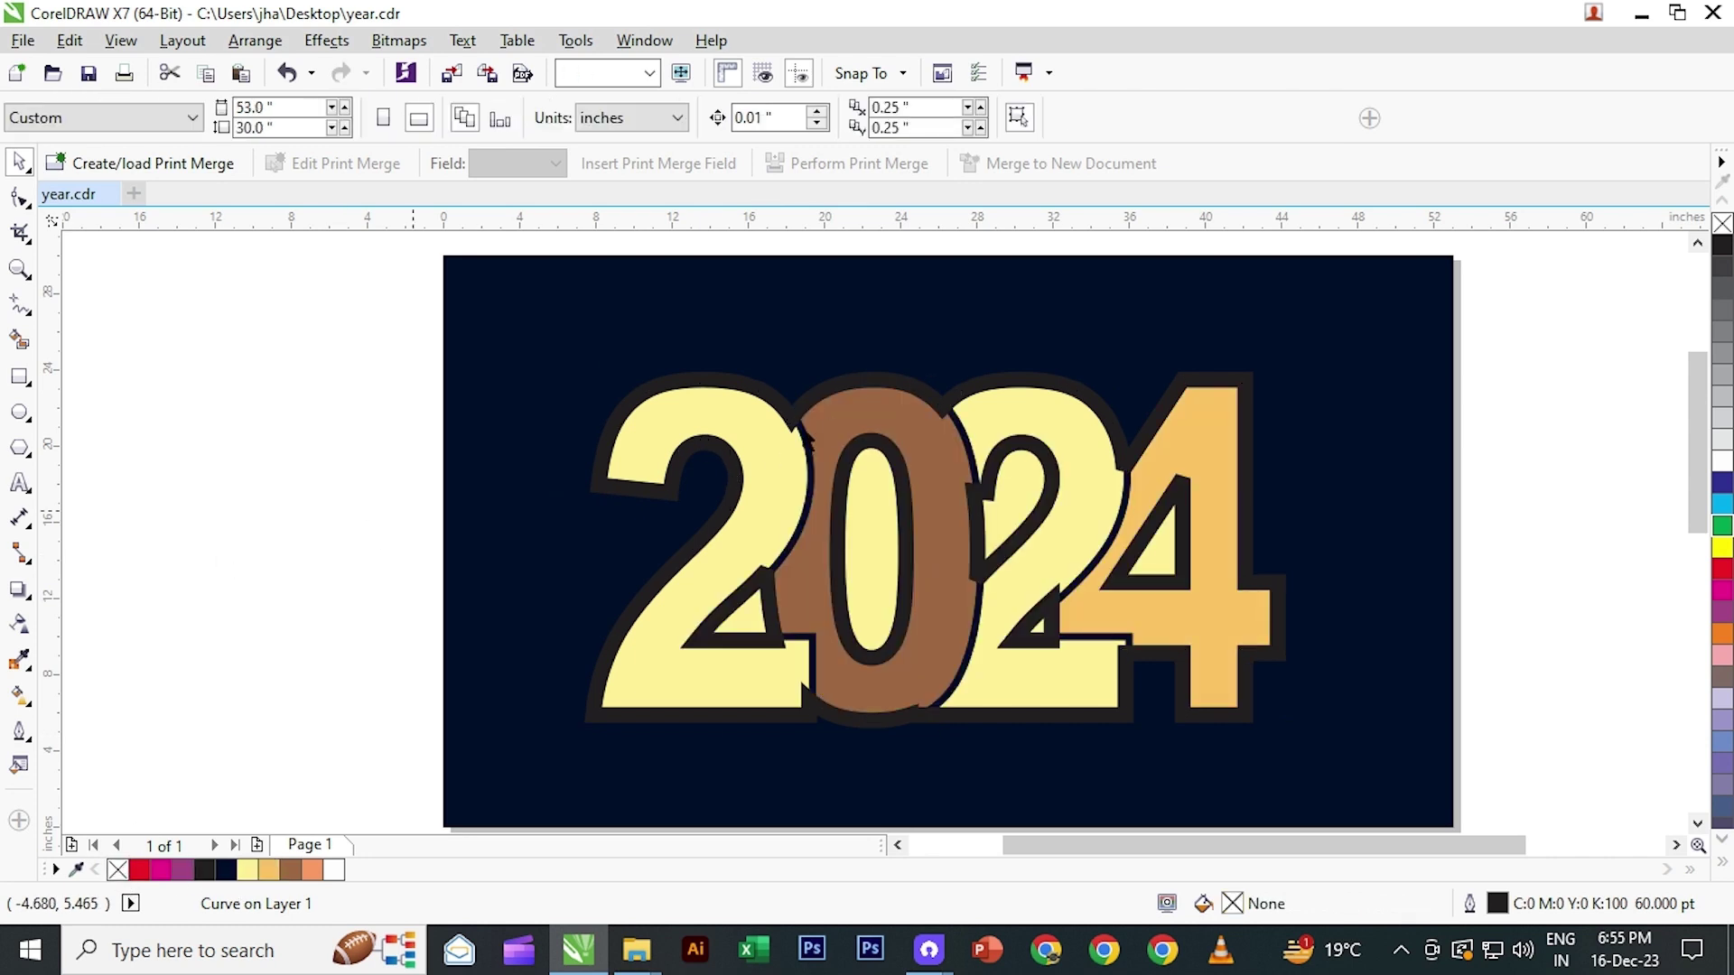
# - Move the outer 2024 contour about 33.8 in to the left, off the coloured digits
pyautogui.click(736, 479)
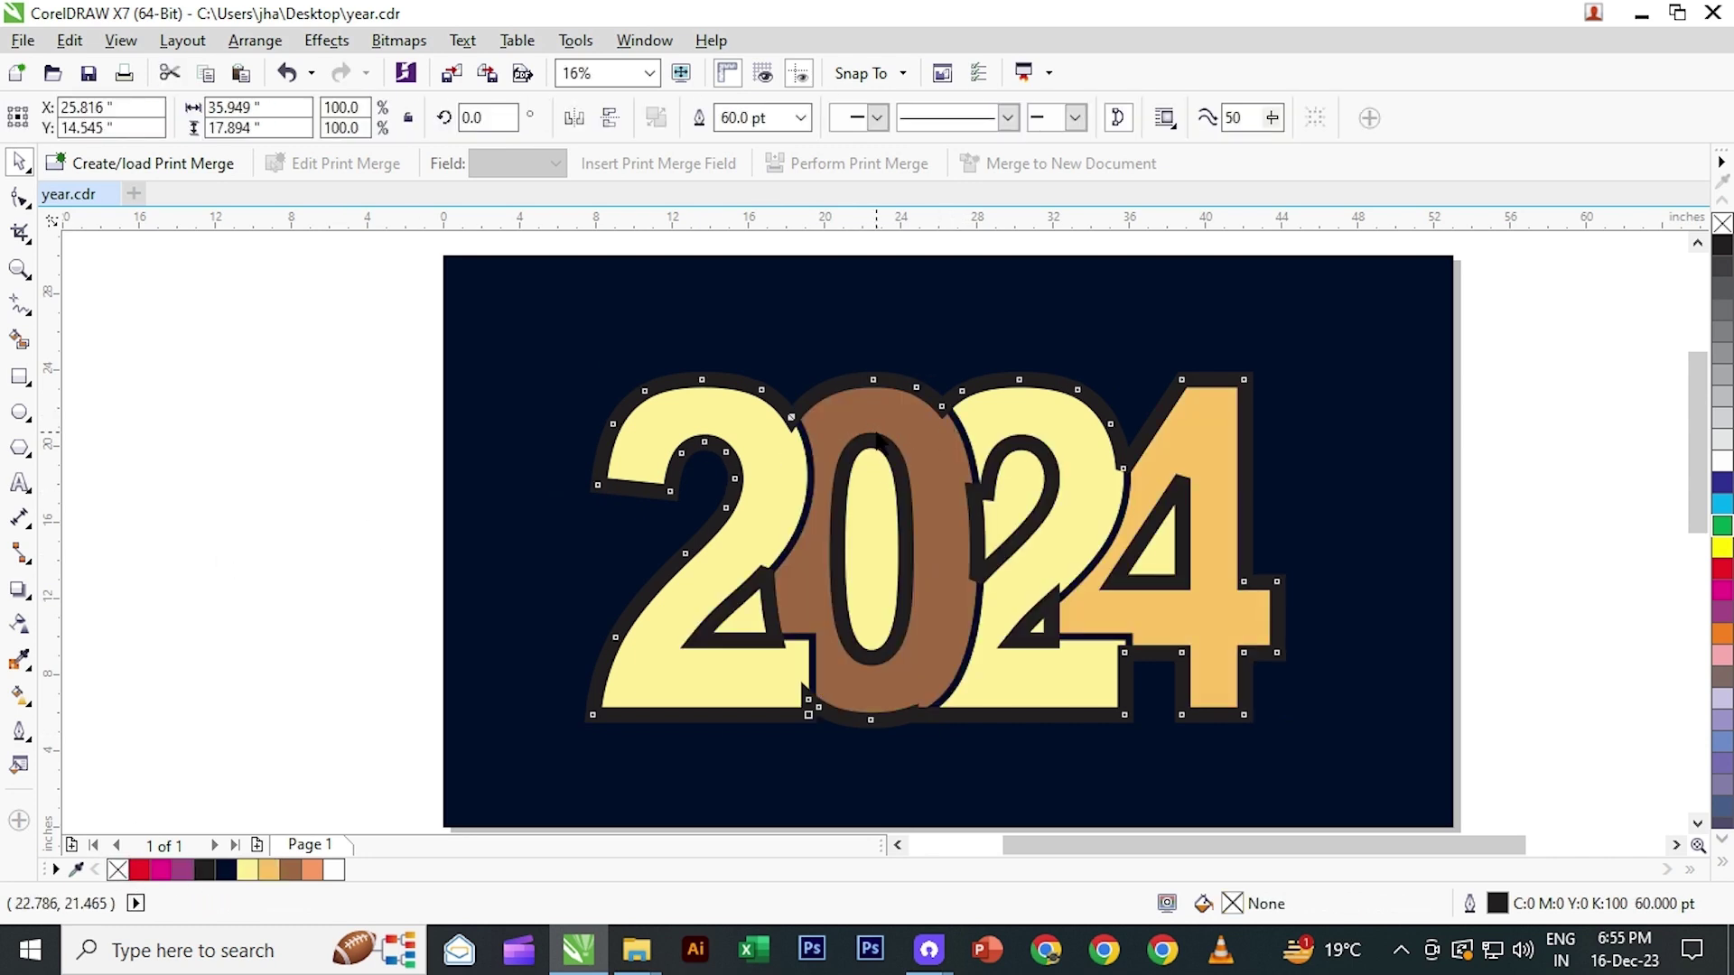
pyautogui.click(876, 438)
pyautogui.click(903, 381)
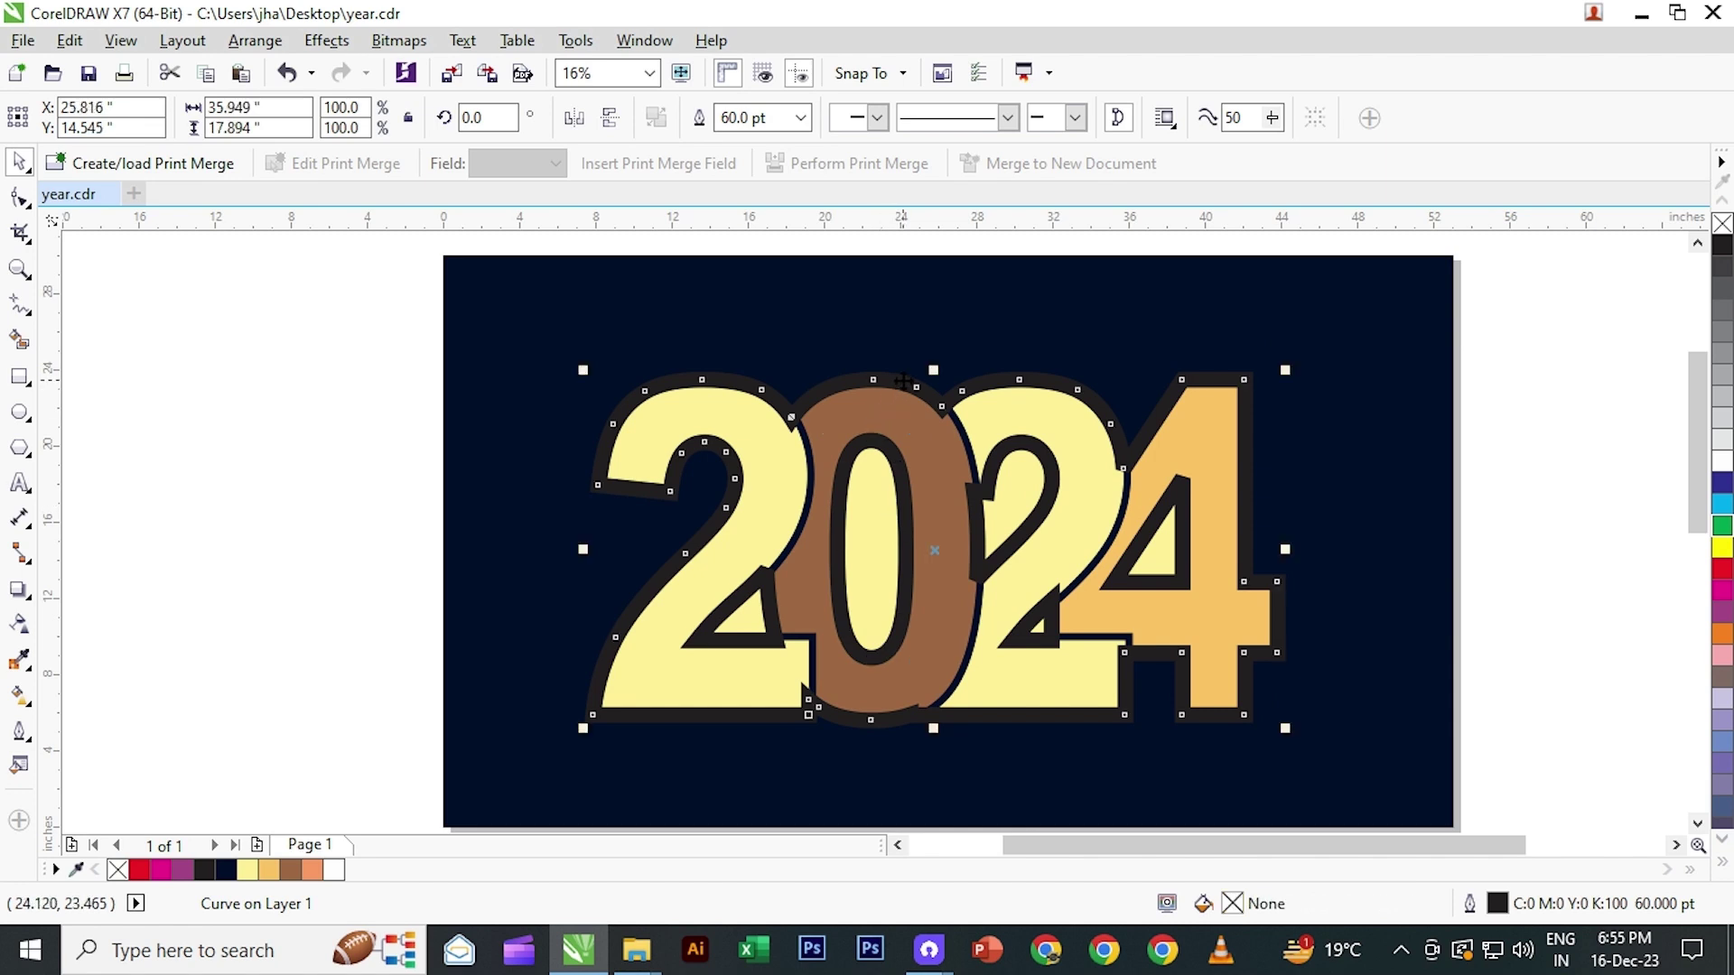
pyautogui.moveTo(903, 381); pyautogui.dragTo(260, 417)
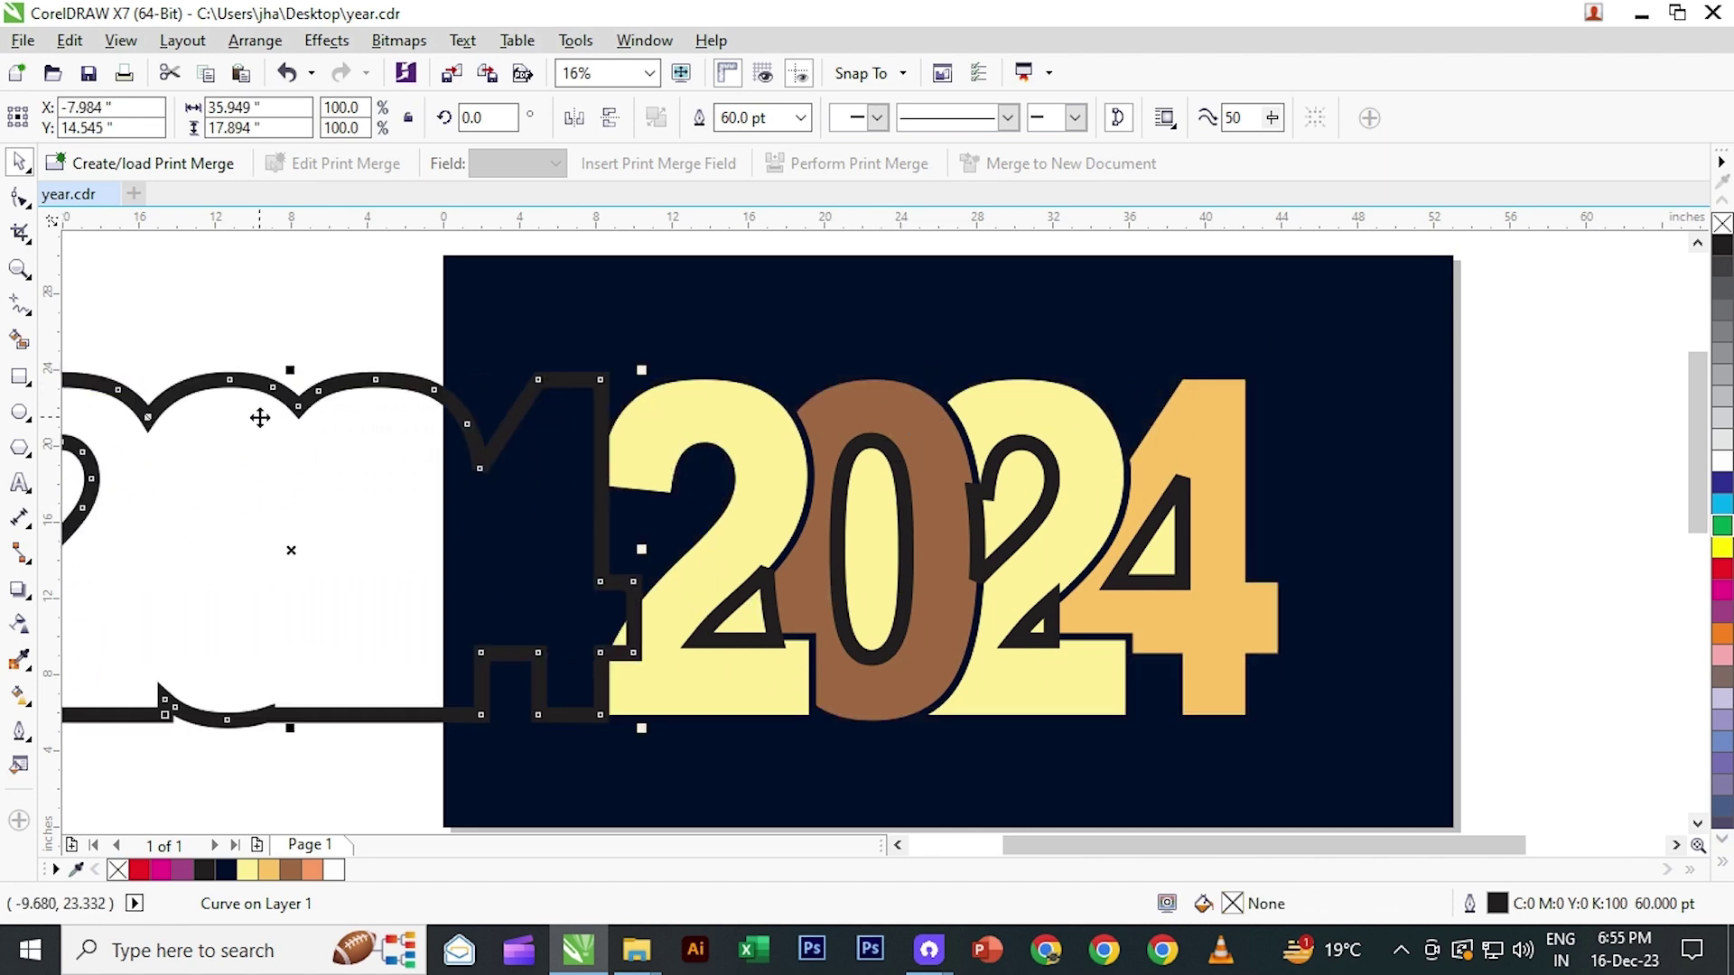
# - Delete the yellow outlined inner piece filling the hole of the 0
pyautogui.click(897, 416)
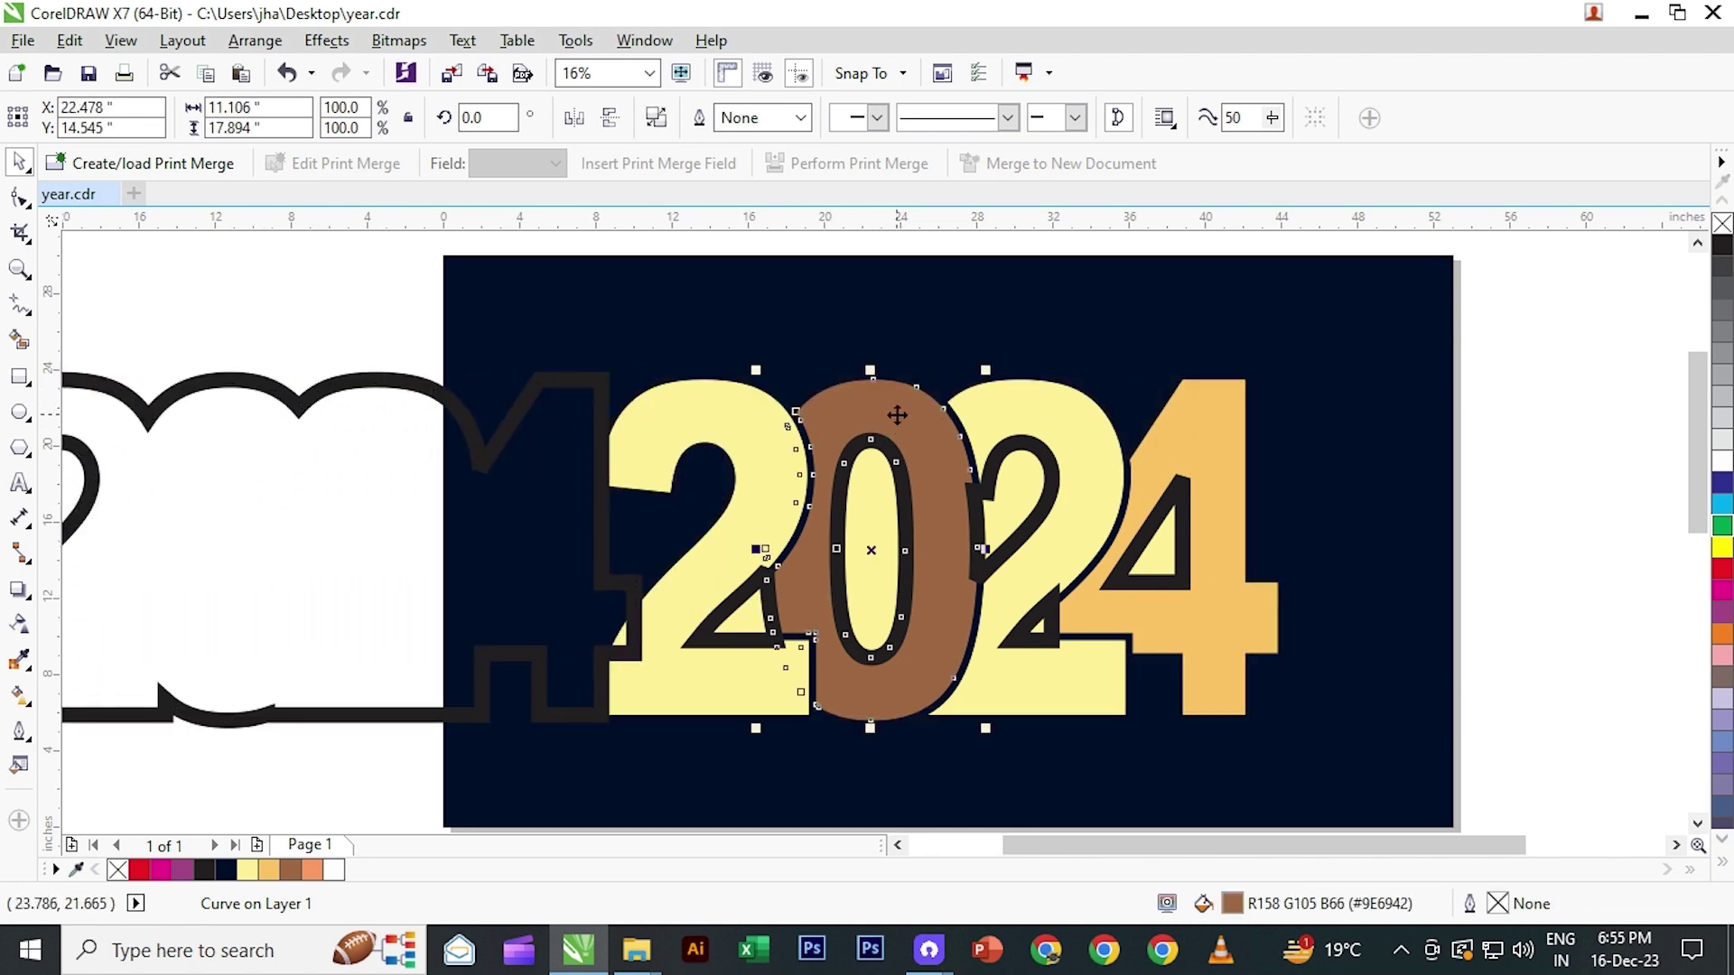
pyautogui.click(886, 560)
pyautogui.press('Delete')
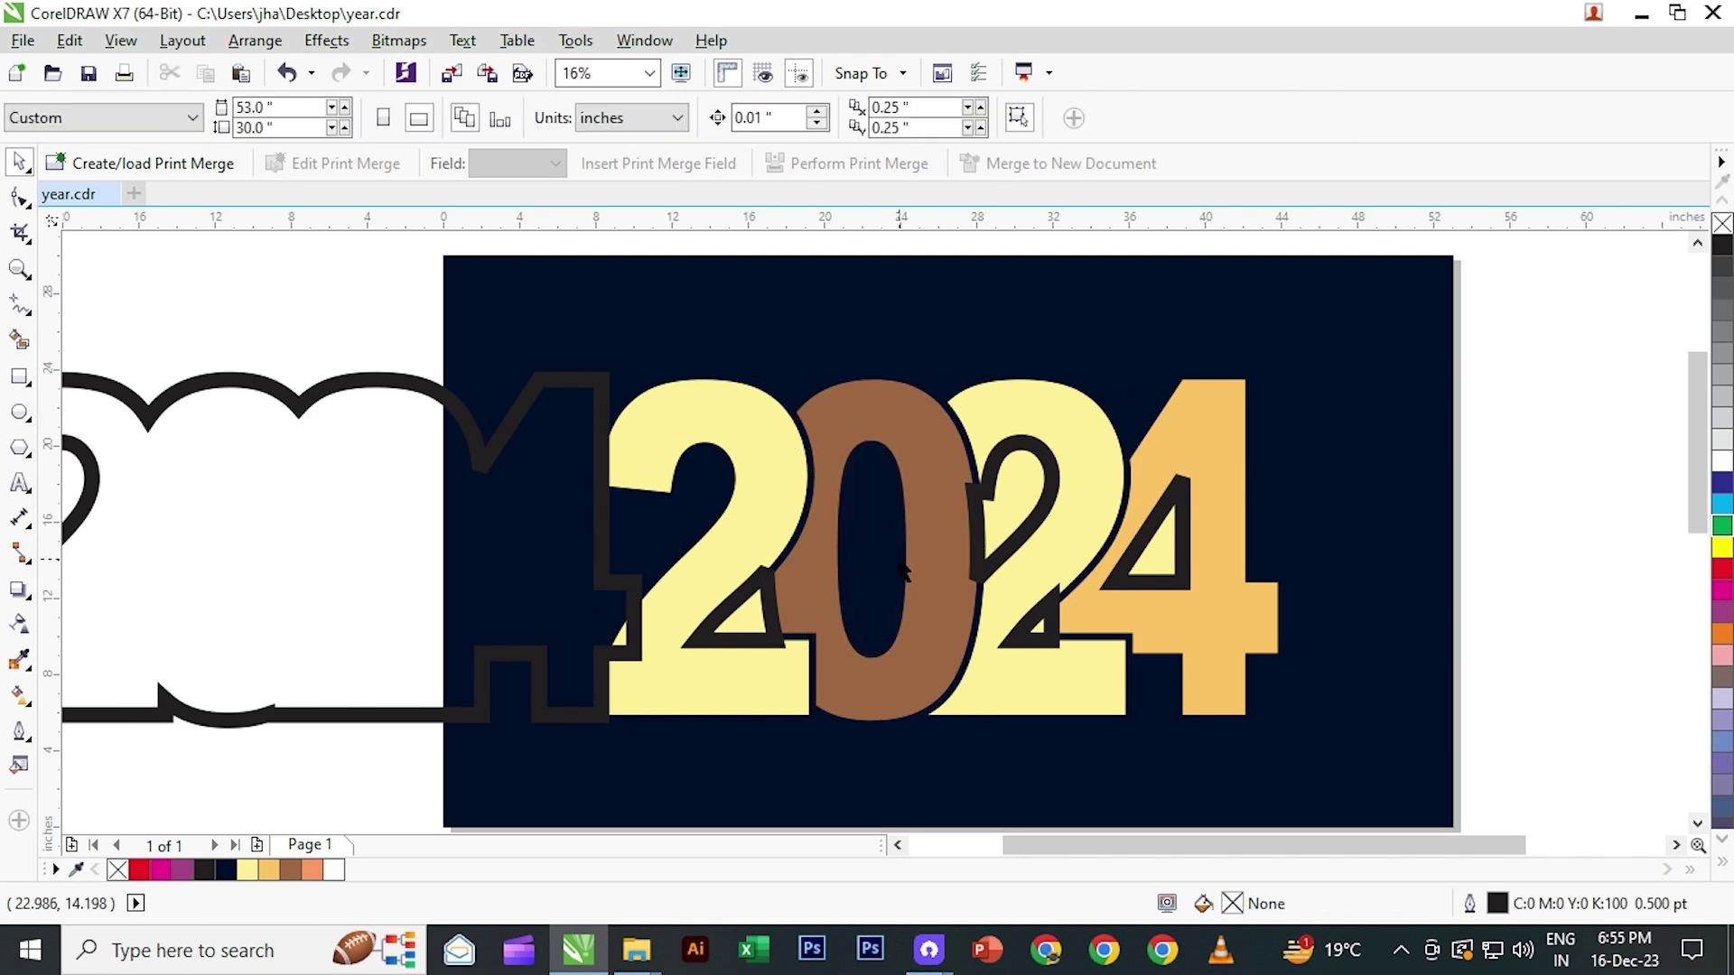
# - Delete the leftover outlined inner pieces inside the first 2, the second 2 and the 4
pyautogui.click(720, 629)
pyautogui.press('Delete')
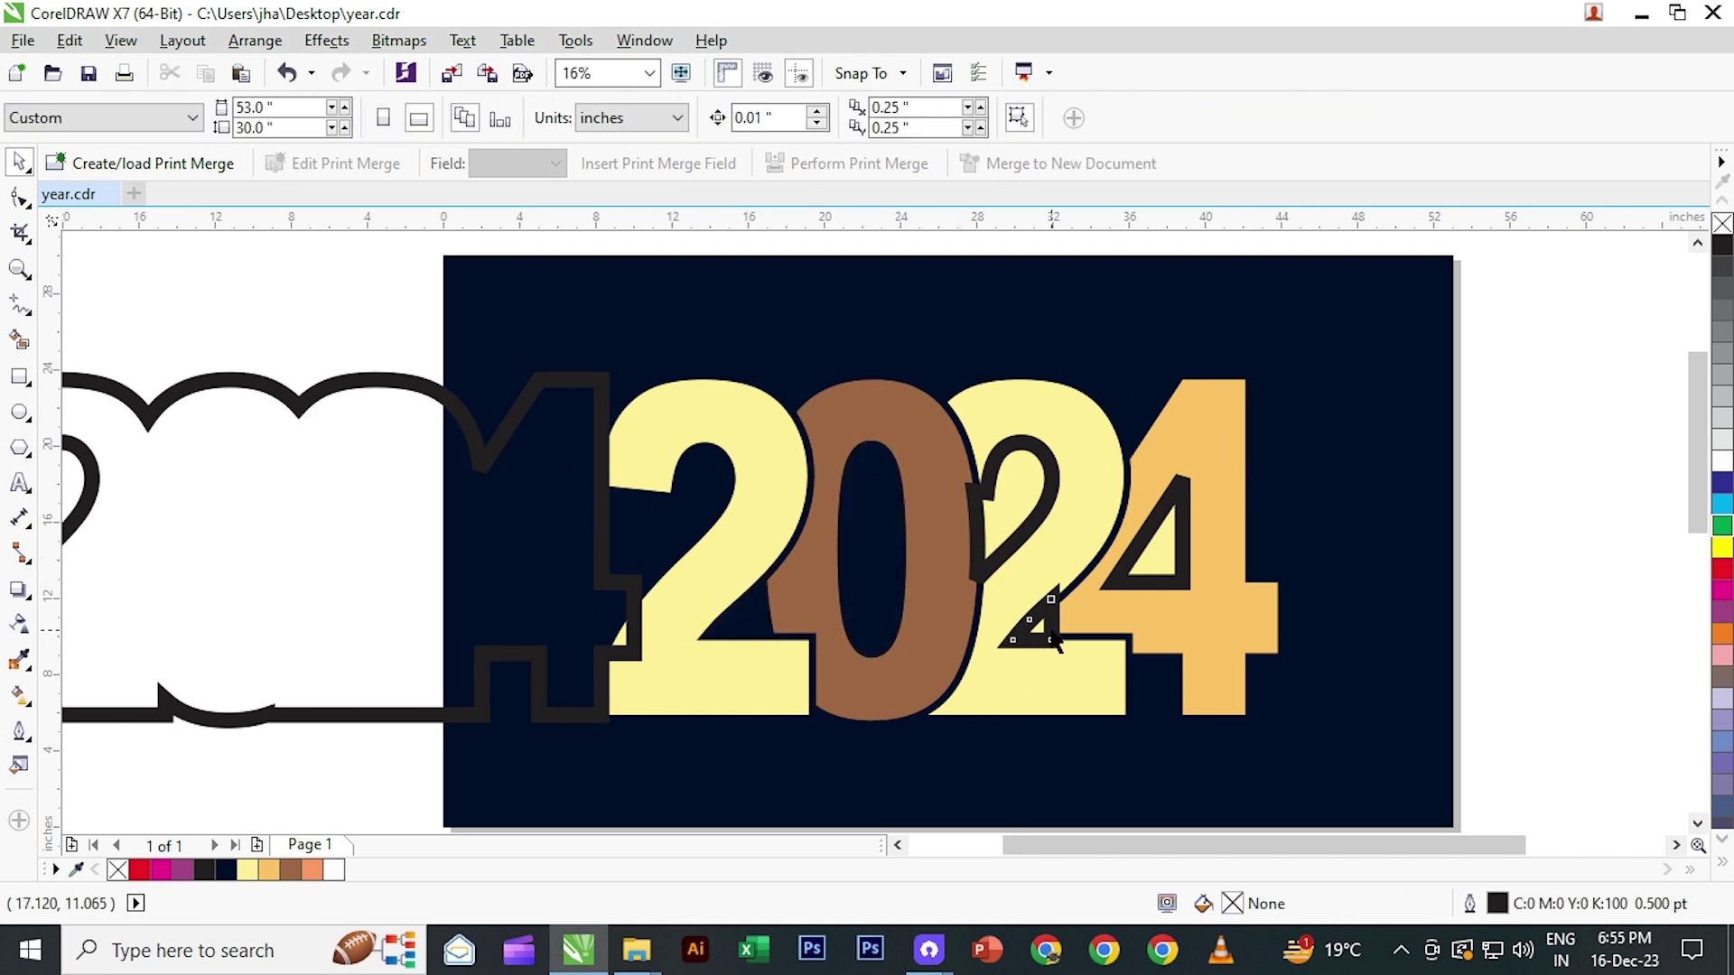
pyautogui.click(1015, 474)
pyautogui.press('Delete')
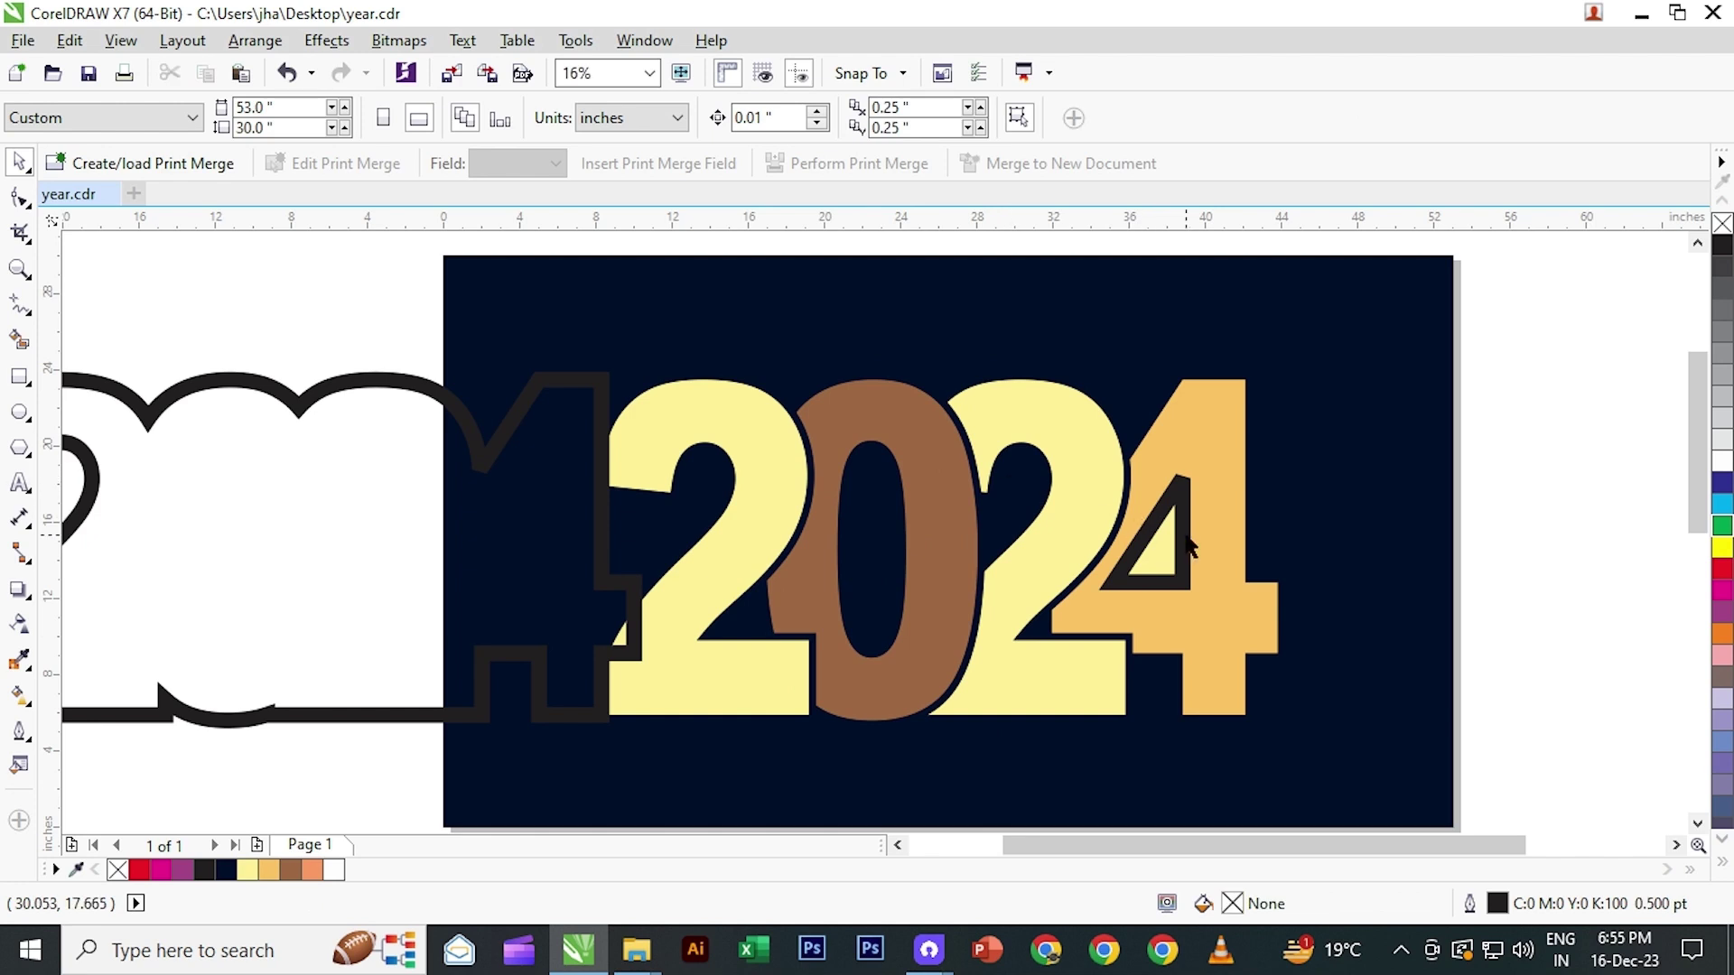
pyautogui.click(1174, 572)
pyautogui.press('Delete')
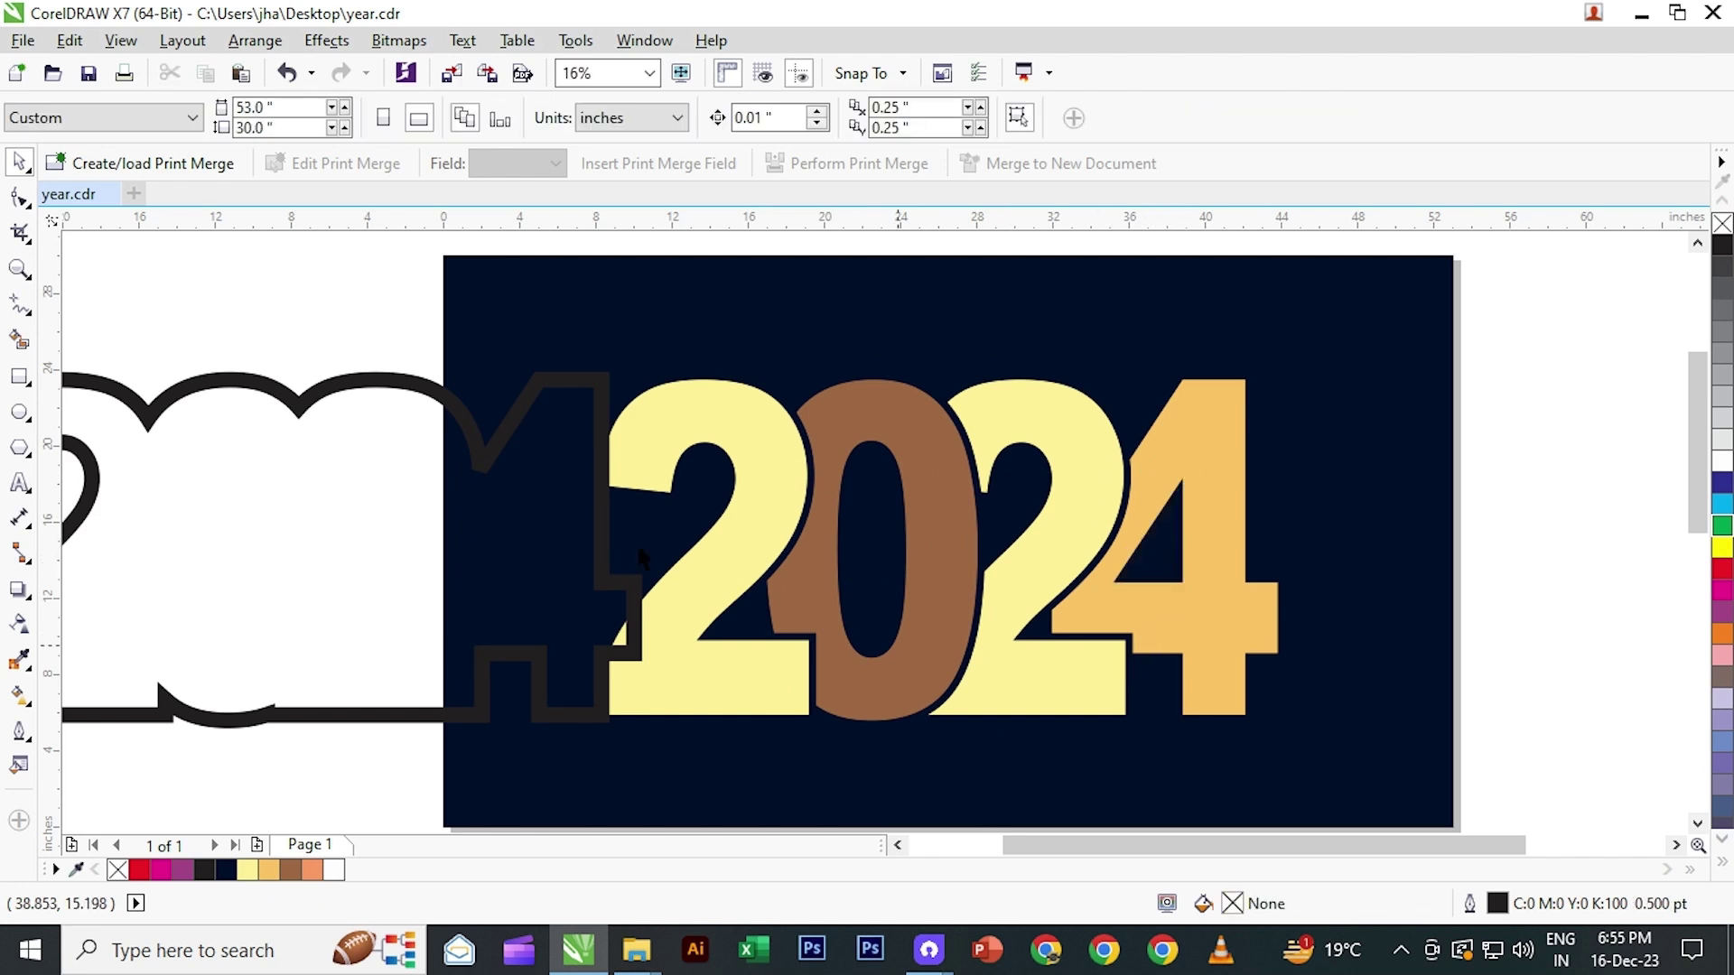
# - Align the thick outer 2024 contour so that it lies over the coloured digits again
pyautogui.click(637, 567)
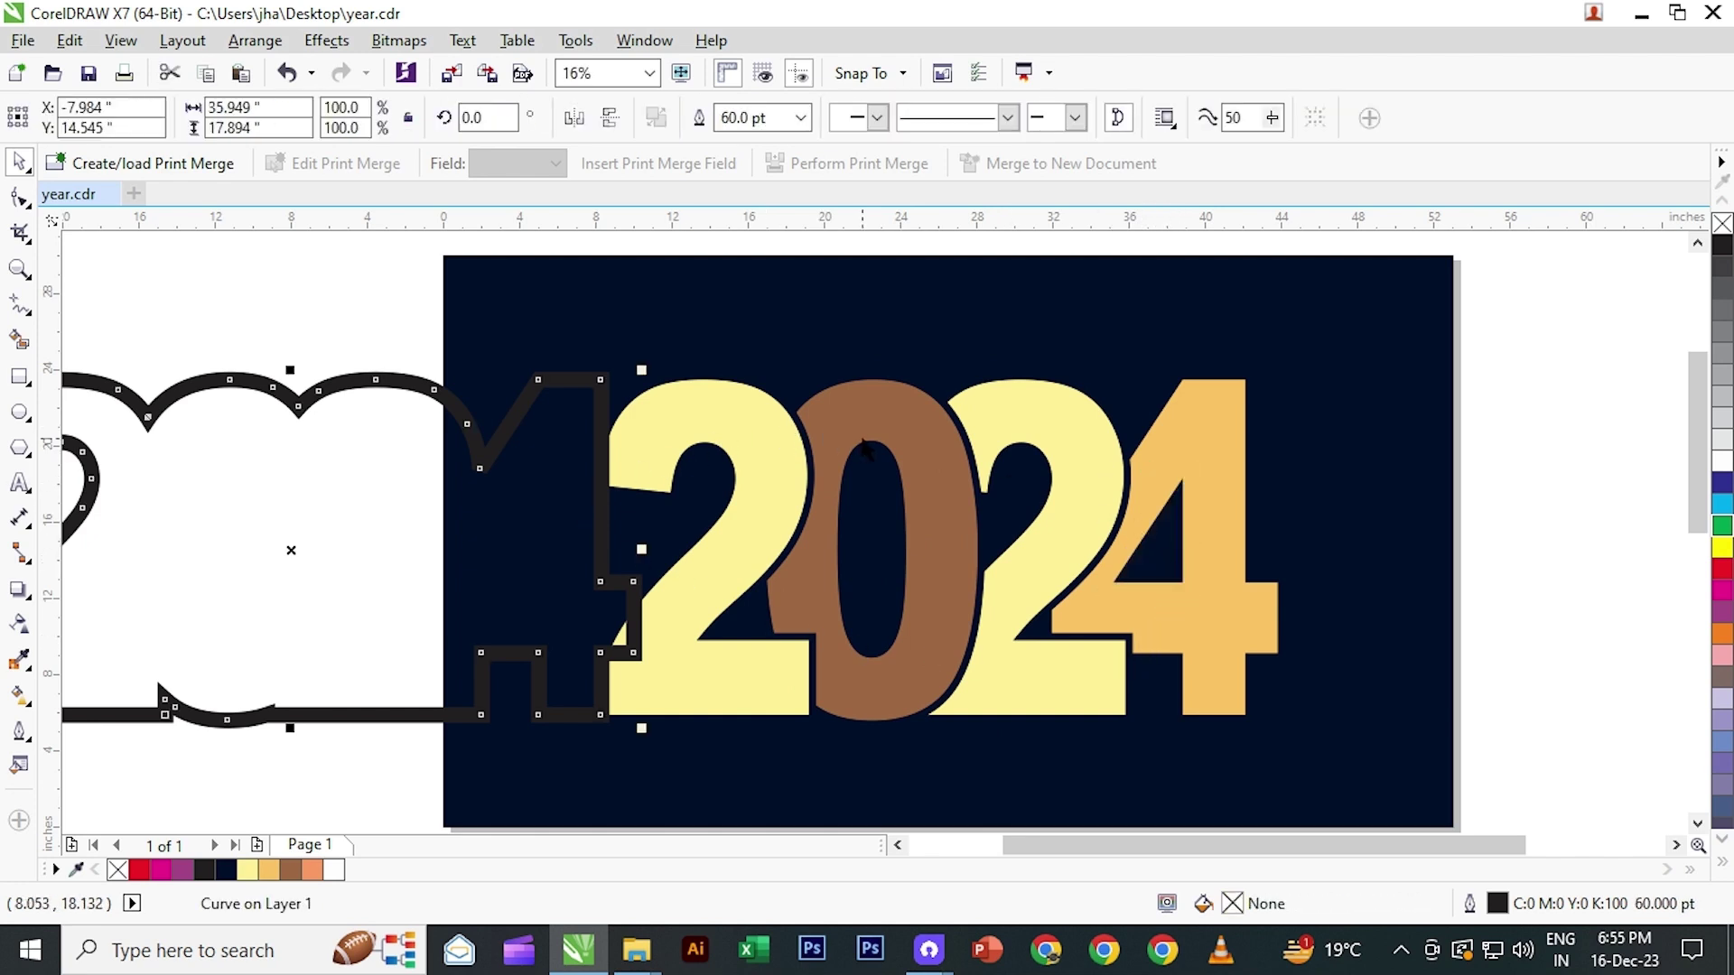
pyautogui.keyDown('shift'); pyautogui.click(772, 438); pyautogui.keyUp('shift')
pyautogui.press('c')
pyautogui.press('e')
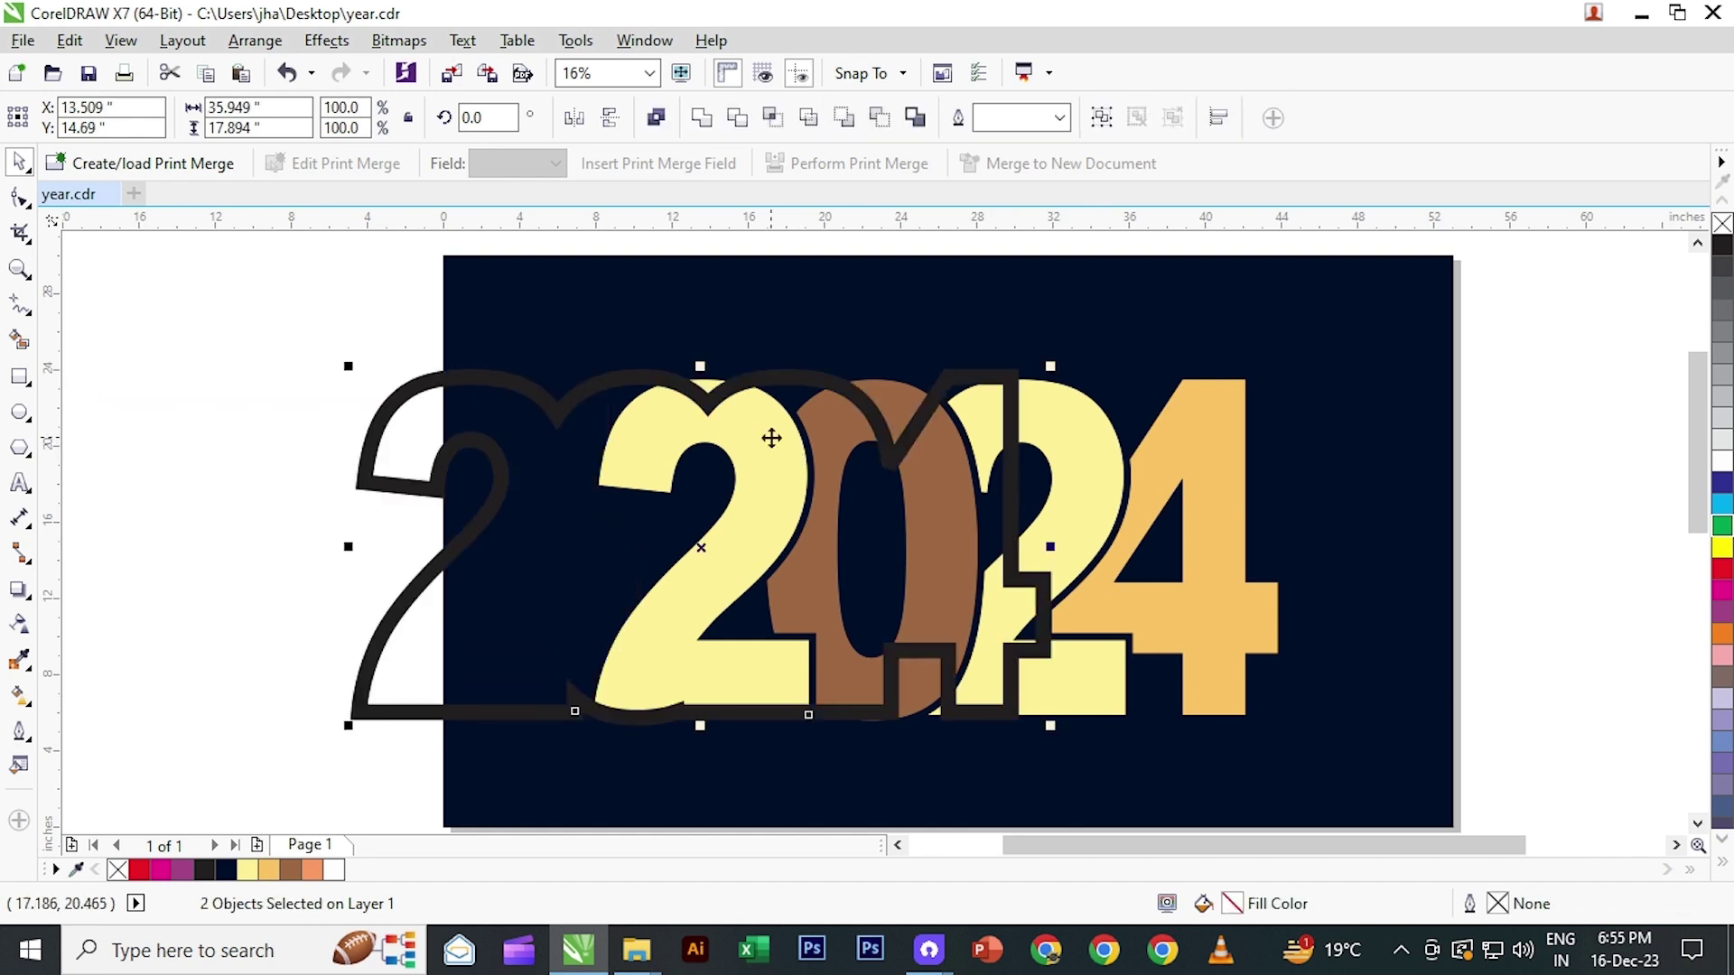
pyautogui.press('l')
pyautogui.click(343, 462)
pyautogui.click(801, 408)
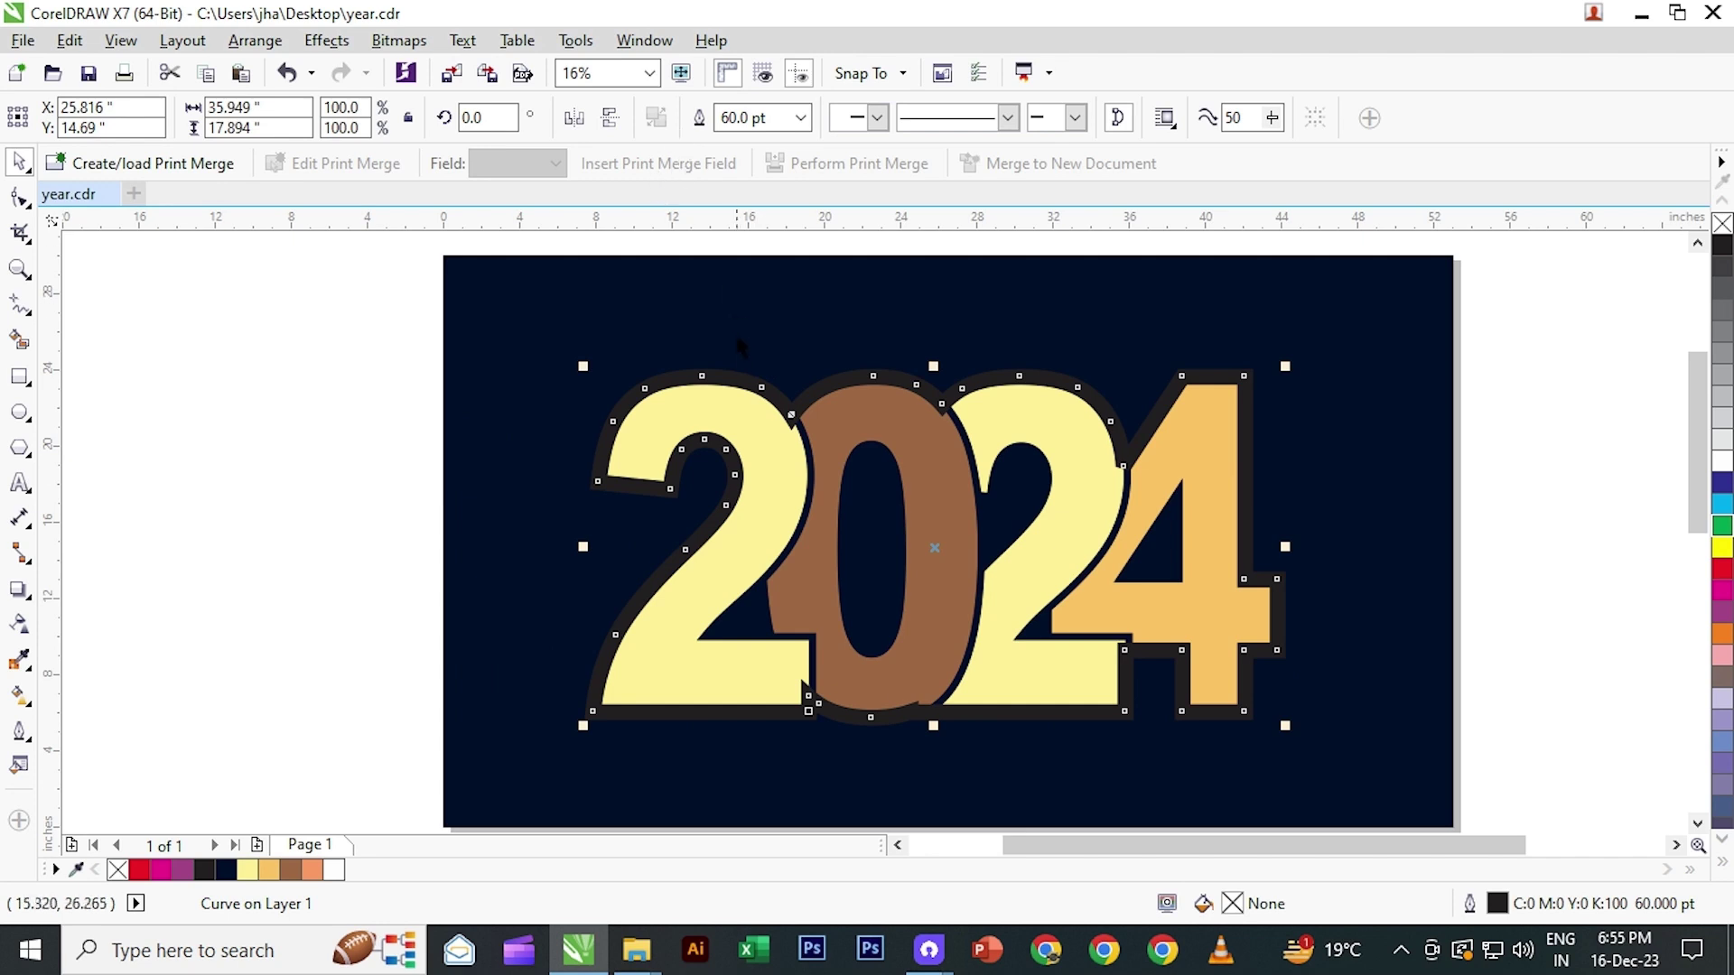
# - Convert the 60 pt contour outline to an object and break it apart into separate curves
pyautogui.click(255, 39)
pyautogui.click(331, 400)
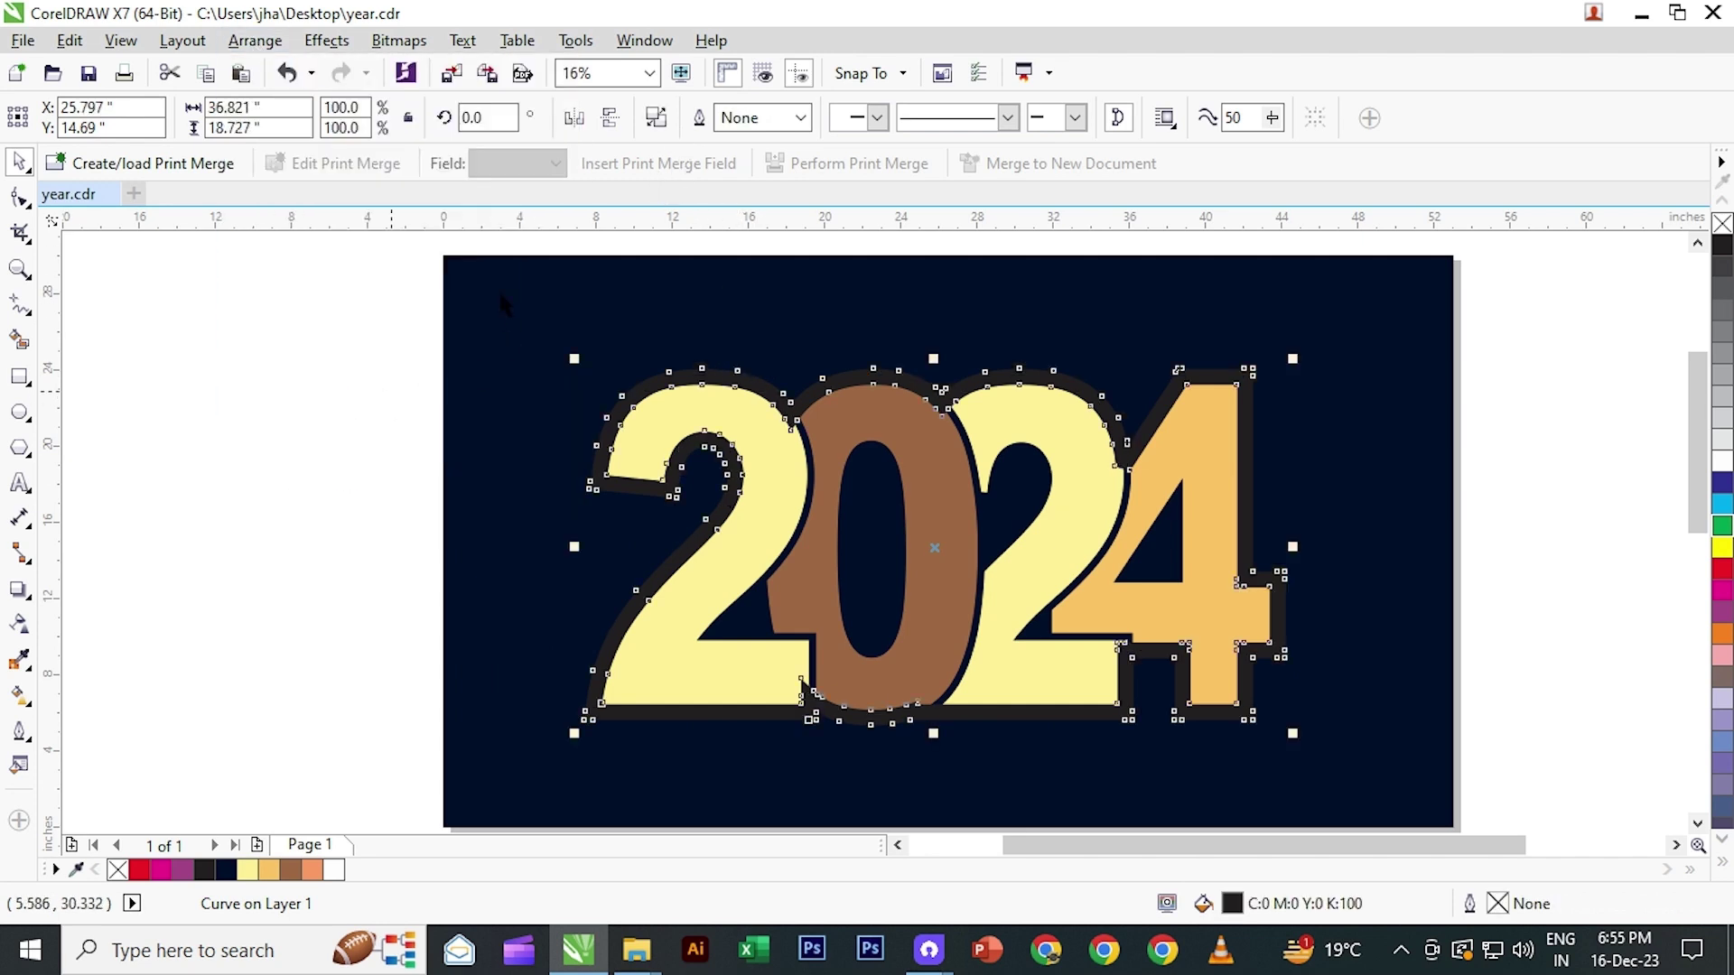
pyautogui.click(656, 117)
# - Give the outer black 2024 curve an orange #F9C363 hairline outline and remove its fill
pyautogui.click(614, 712)
pyautogui.rightClick(269, 870)
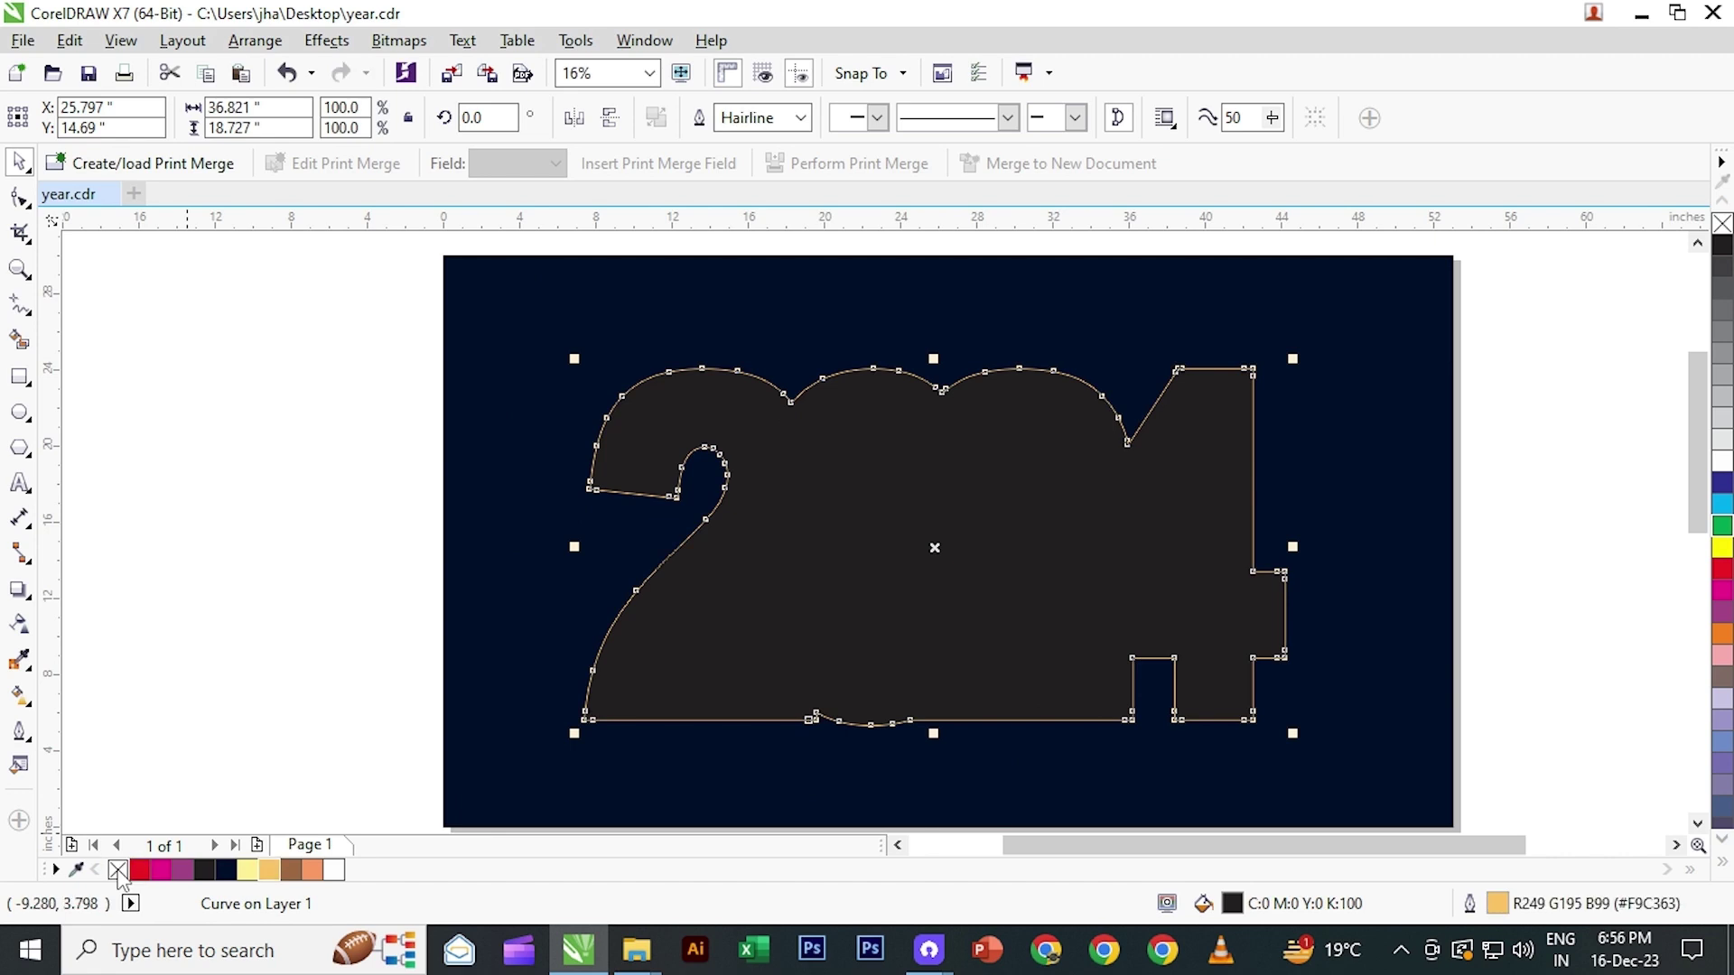
pyautogui.click(117, 870)
pyautogui.click(206, 665)
# - Move the orange contour about 8 in left and 2 in down, then delete the black inner 2024 curve covering the digits
pyautogui.click(896, 476)
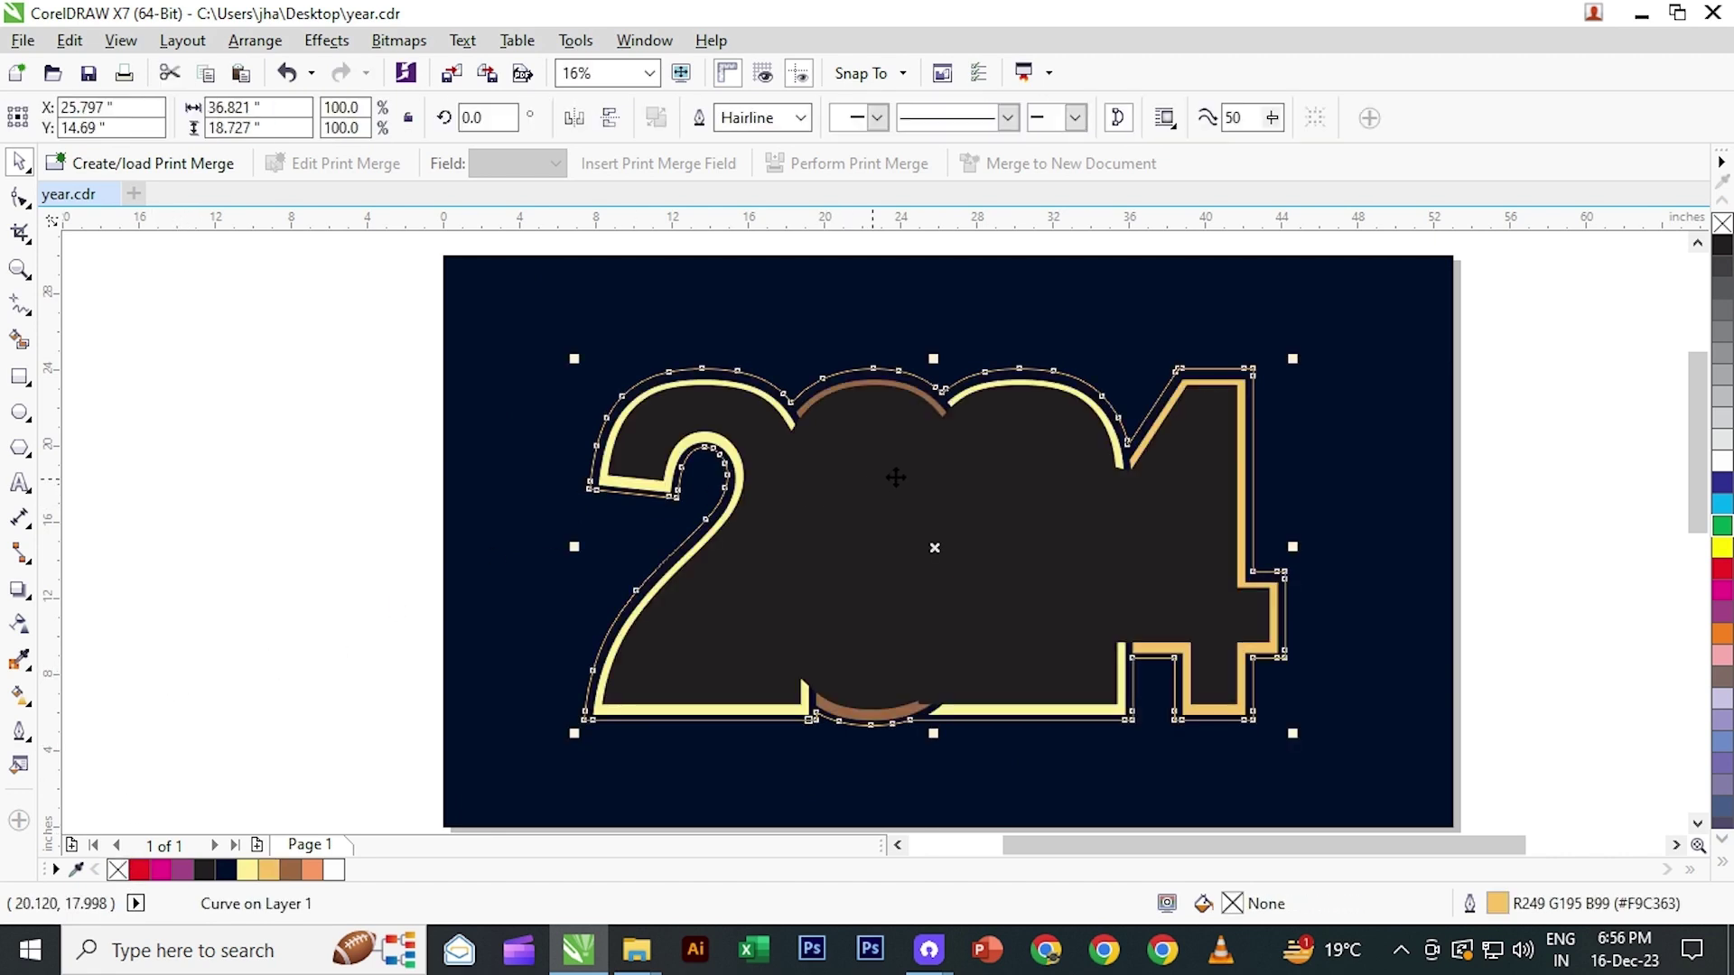
pyautogui.moveTo(892, 476); pyautogui.dragTo(739, 516)
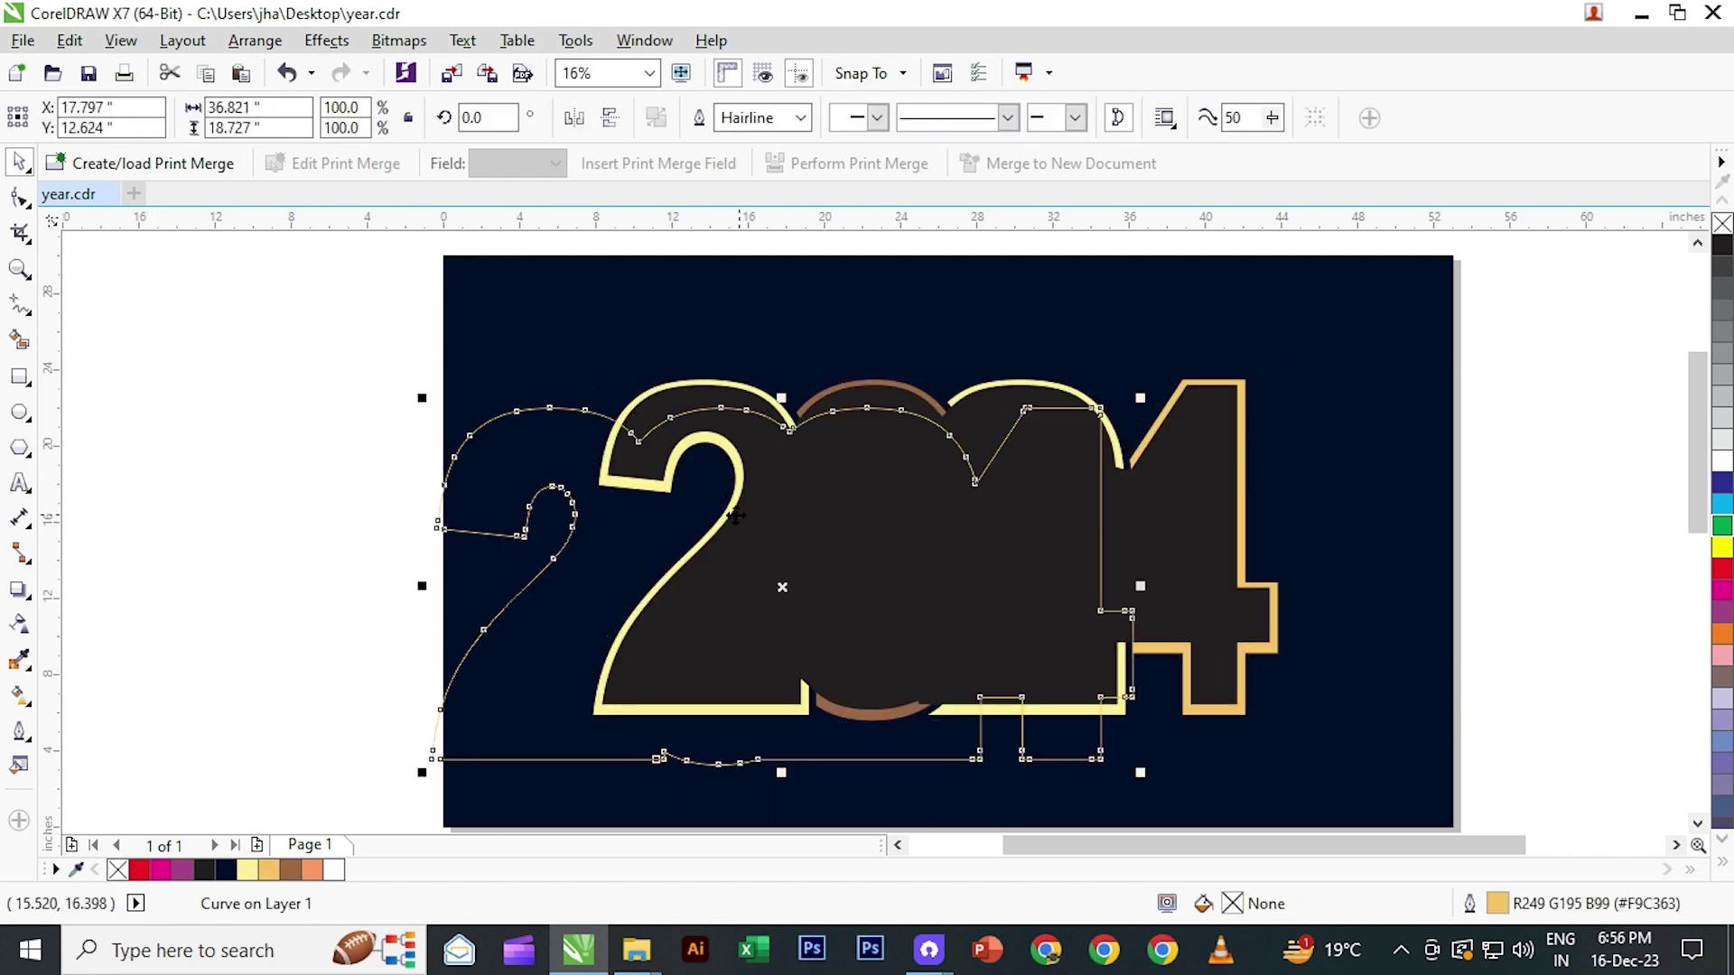
pyautogui.click(881, 389)
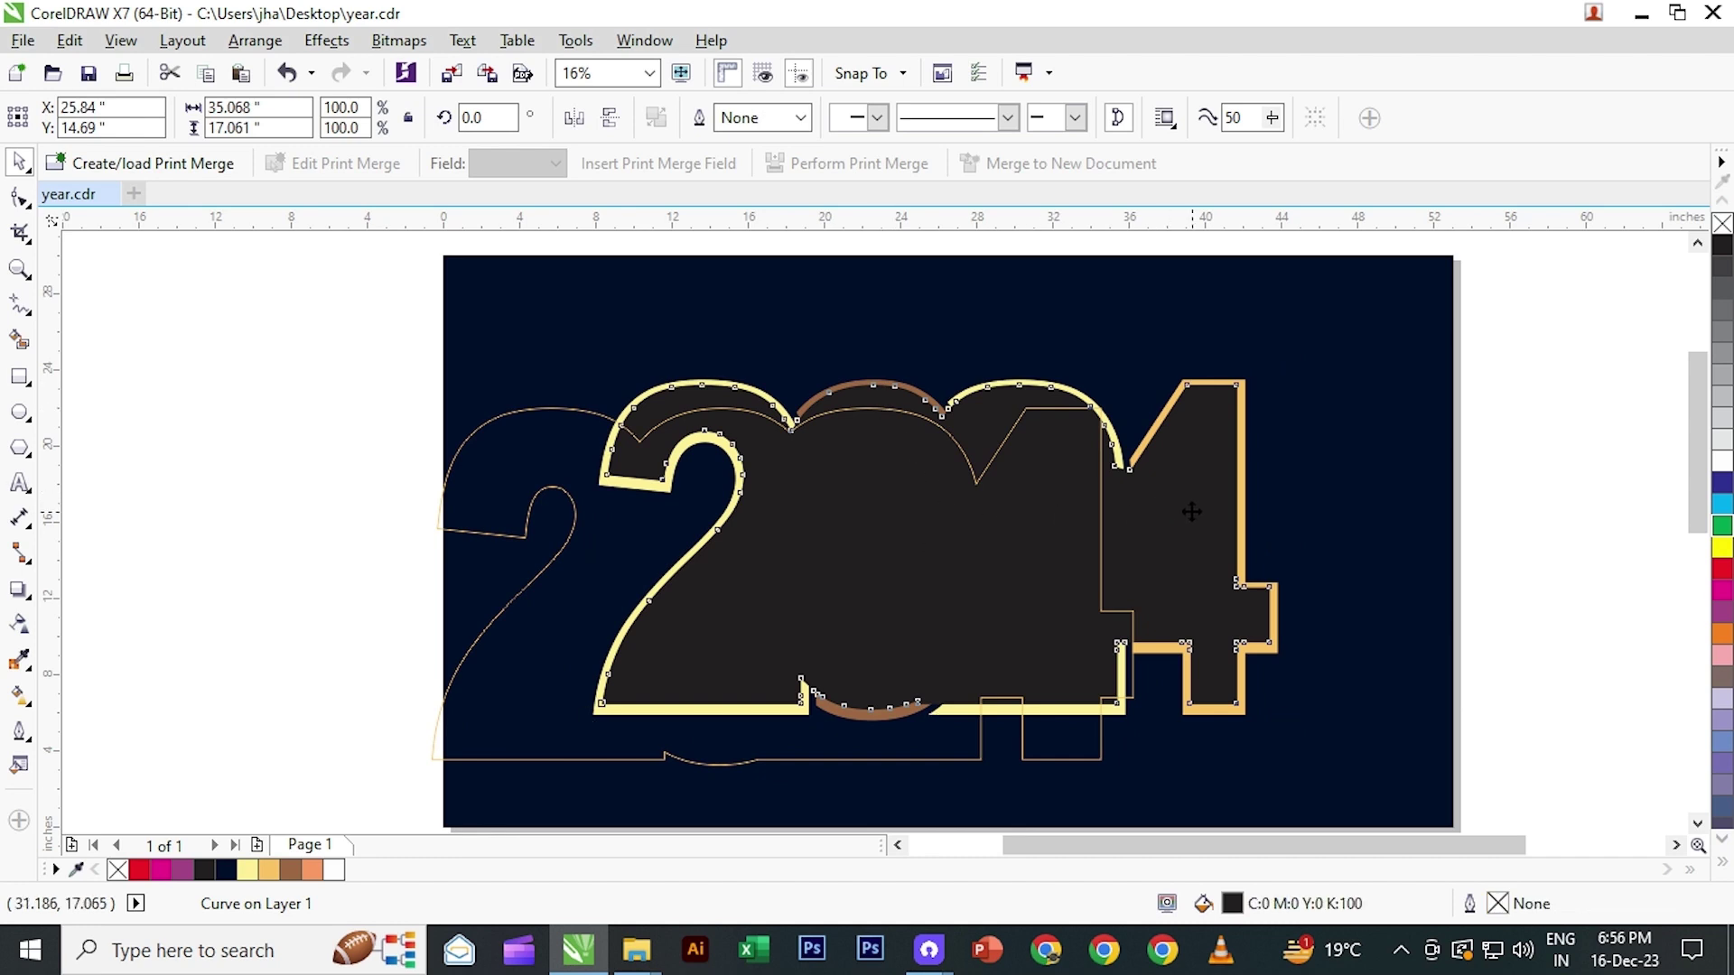
pyautogui.press('Delete')
# - Try to align the orange hairline contour using only the first 2 as reference
pyautogui.click(609, 424)
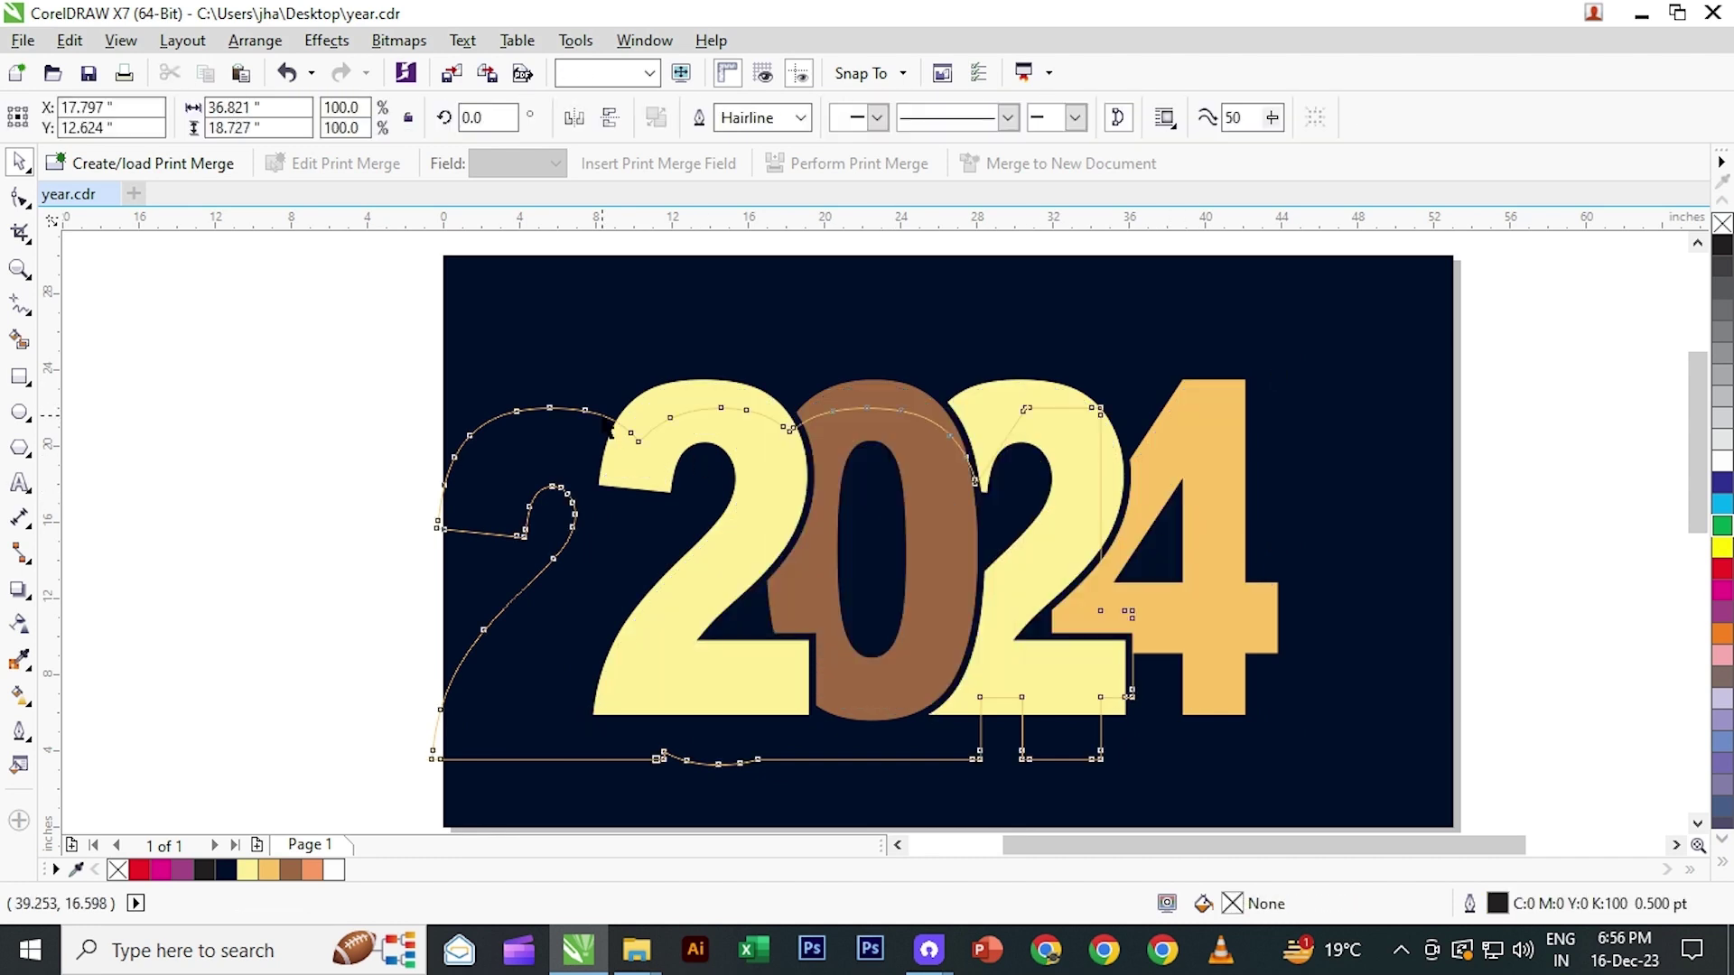
pyautogui.keyDown('shift'); pyautogui.click(685, 390); pyautogui.keyUp('shift')
pyautogui.press('r')
pyautogui.press('l')
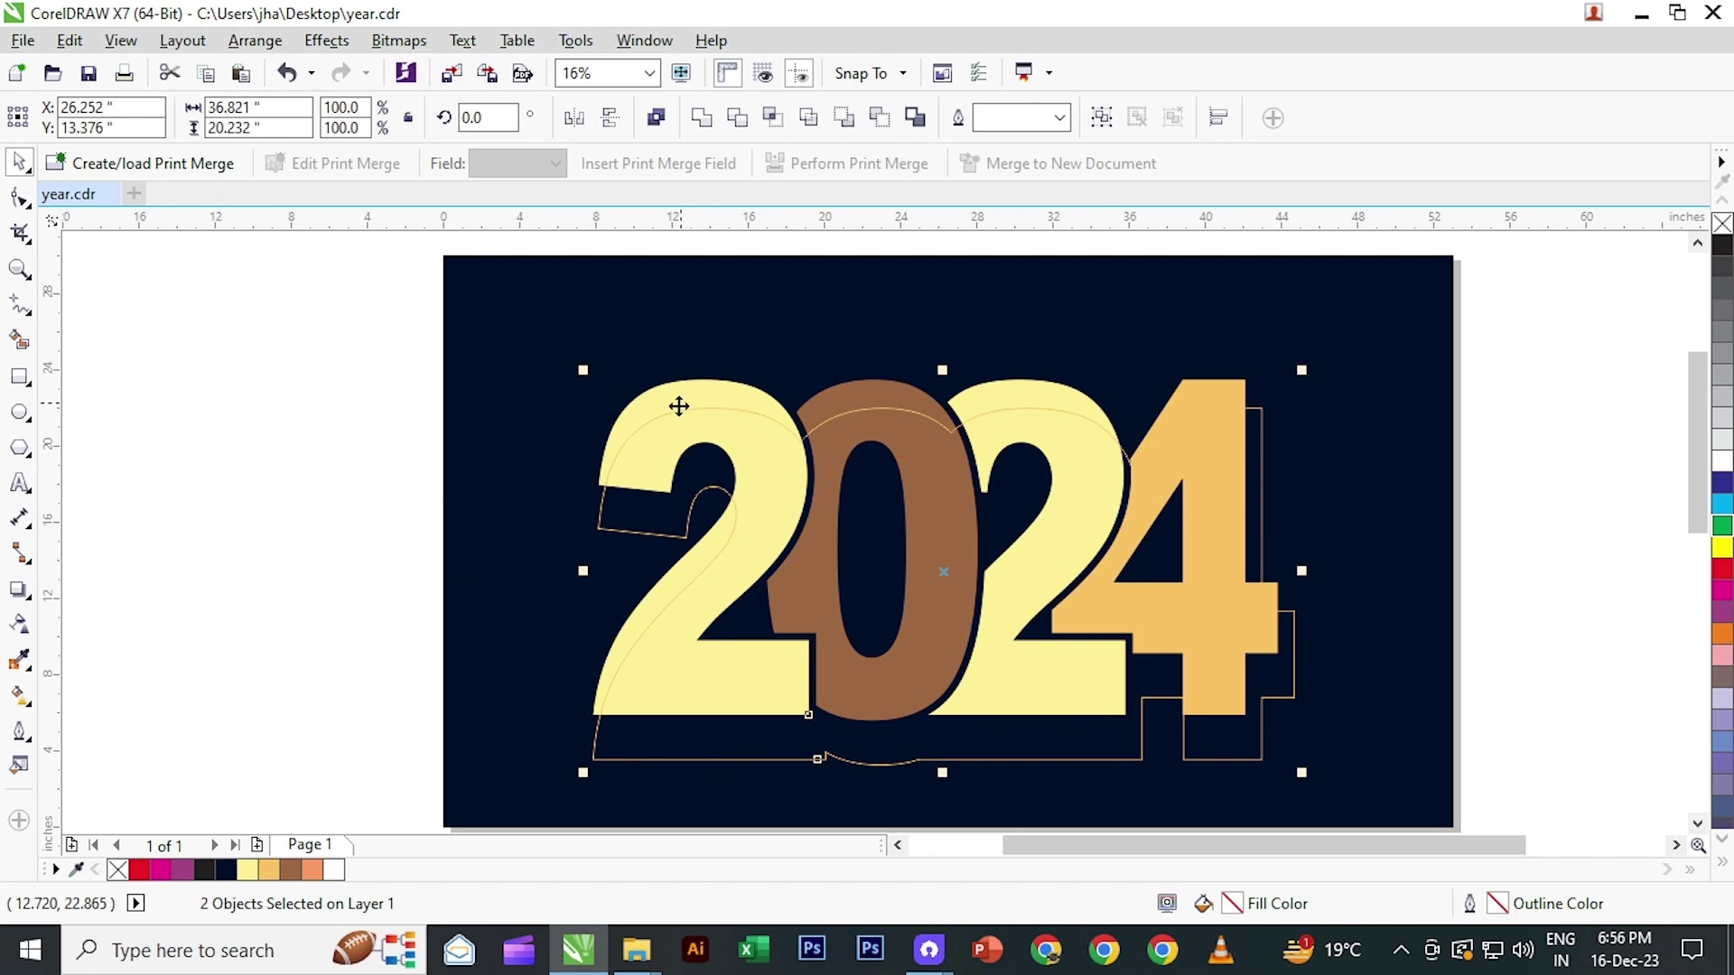
pyautogui.press('b')
pyautogui.press('c')
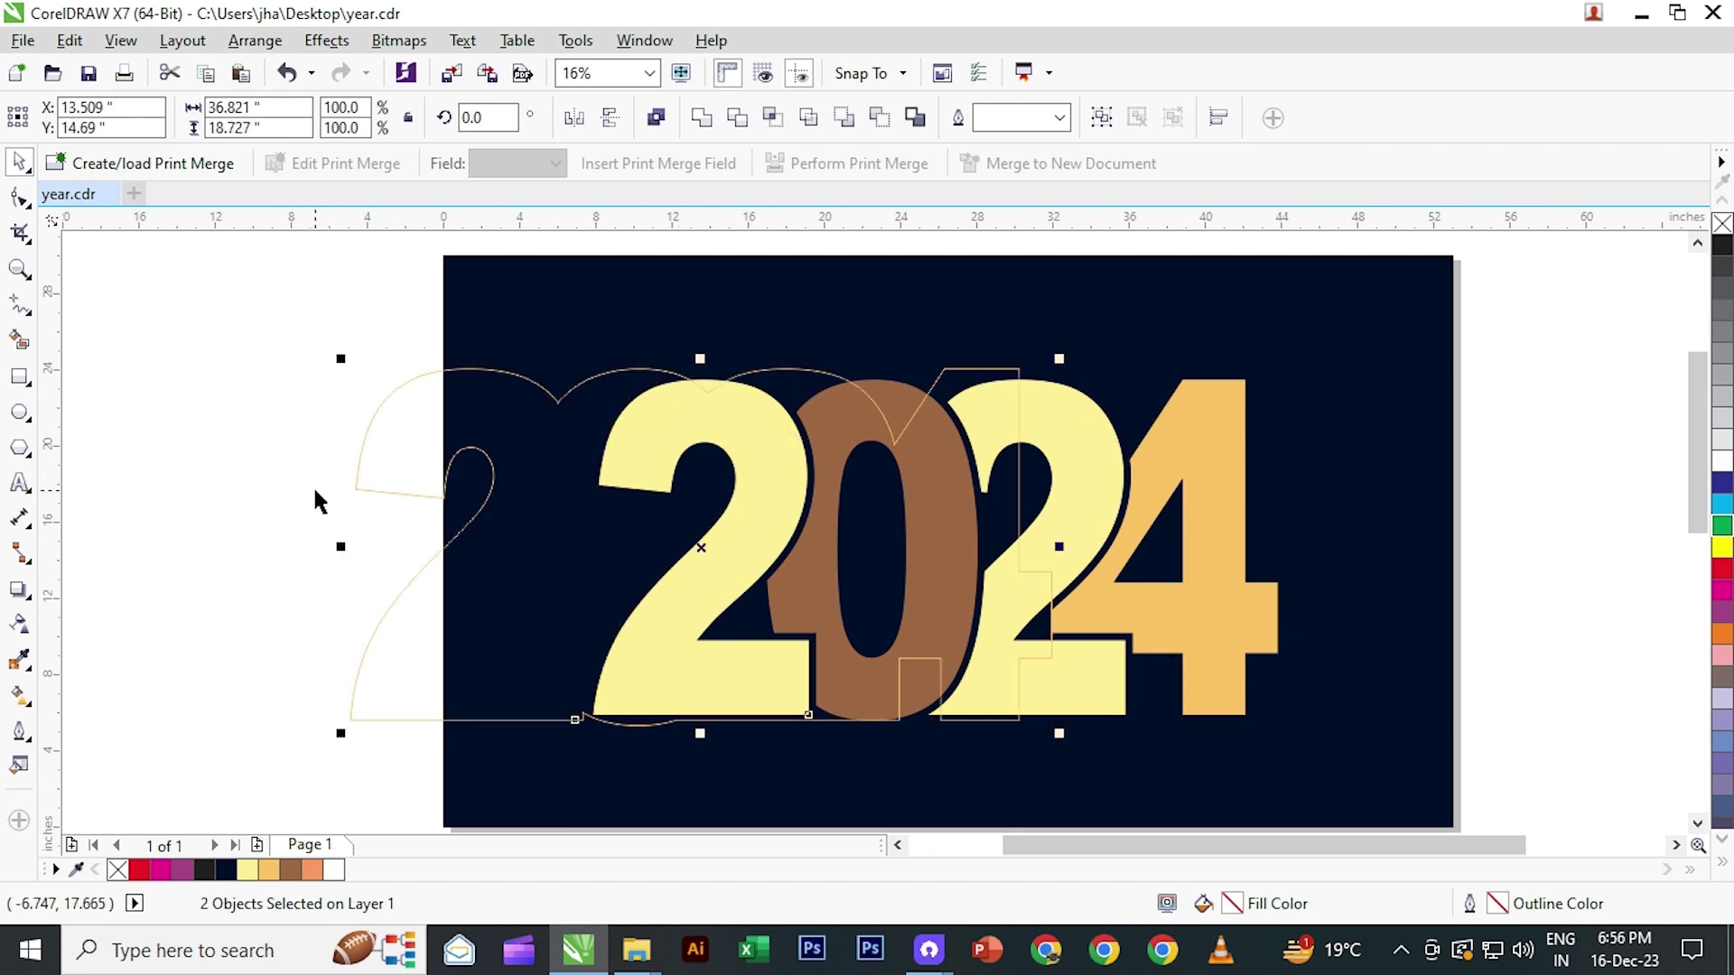
pyautogui.click(316, 432)
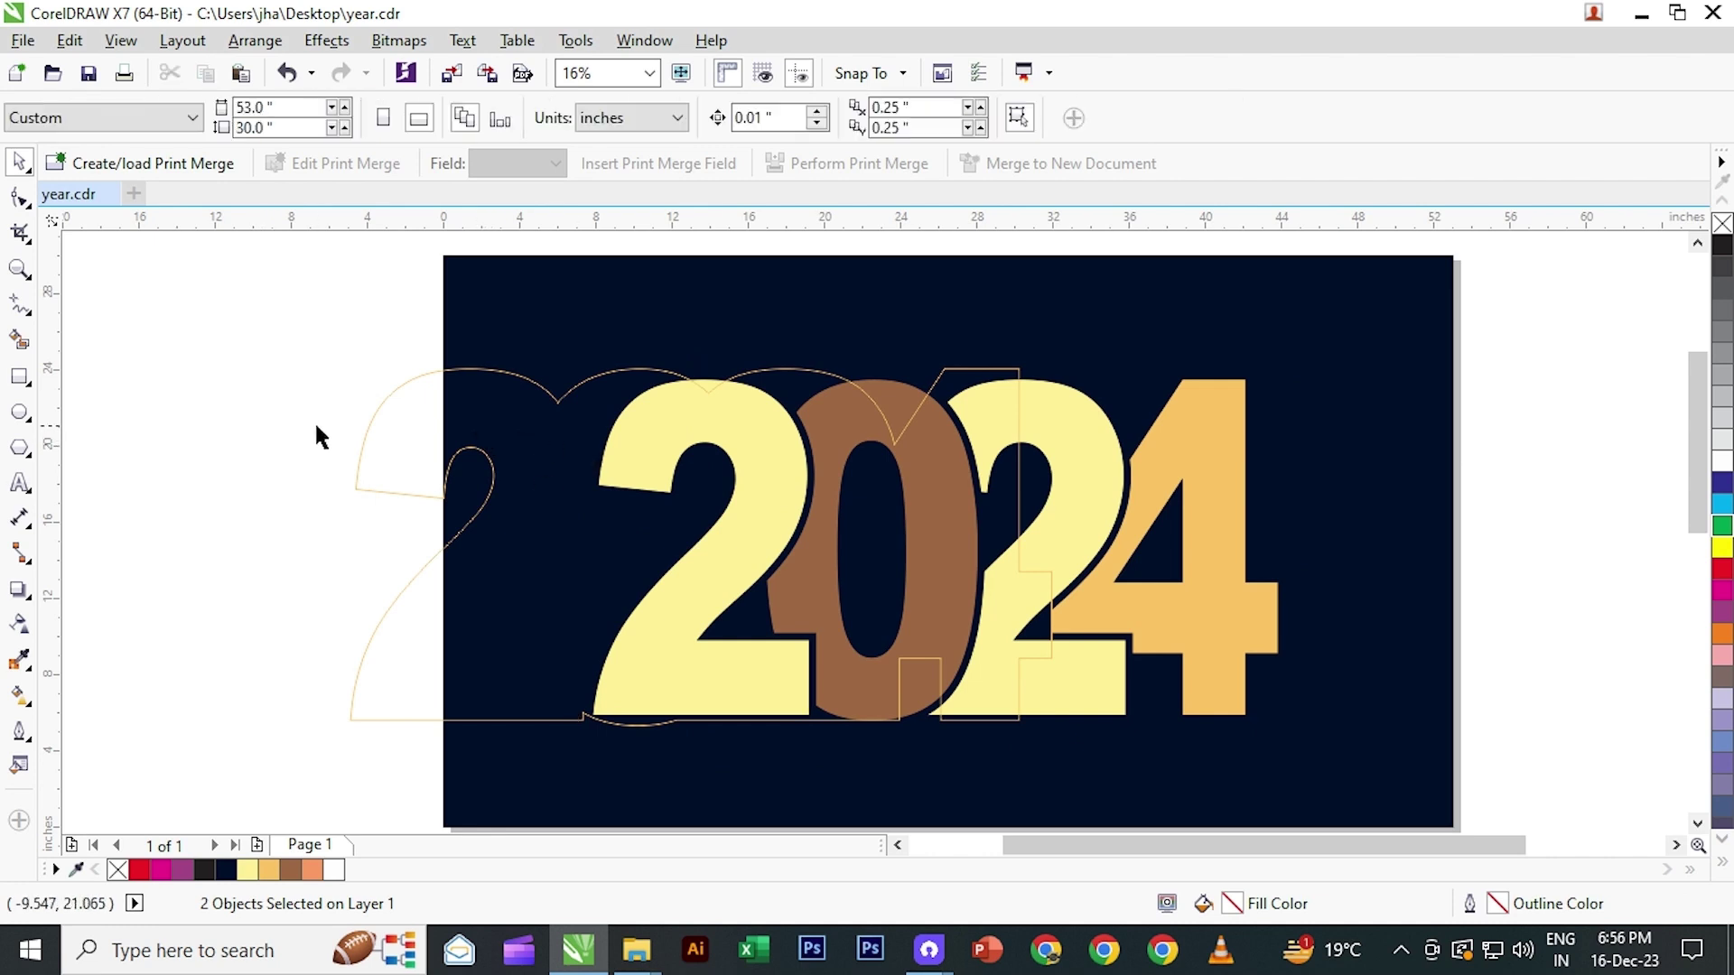
# - Group the four coloured digits into a single object
pyautogui.moveTo(1574, 800); pyautogui.dragTo(565, 311)
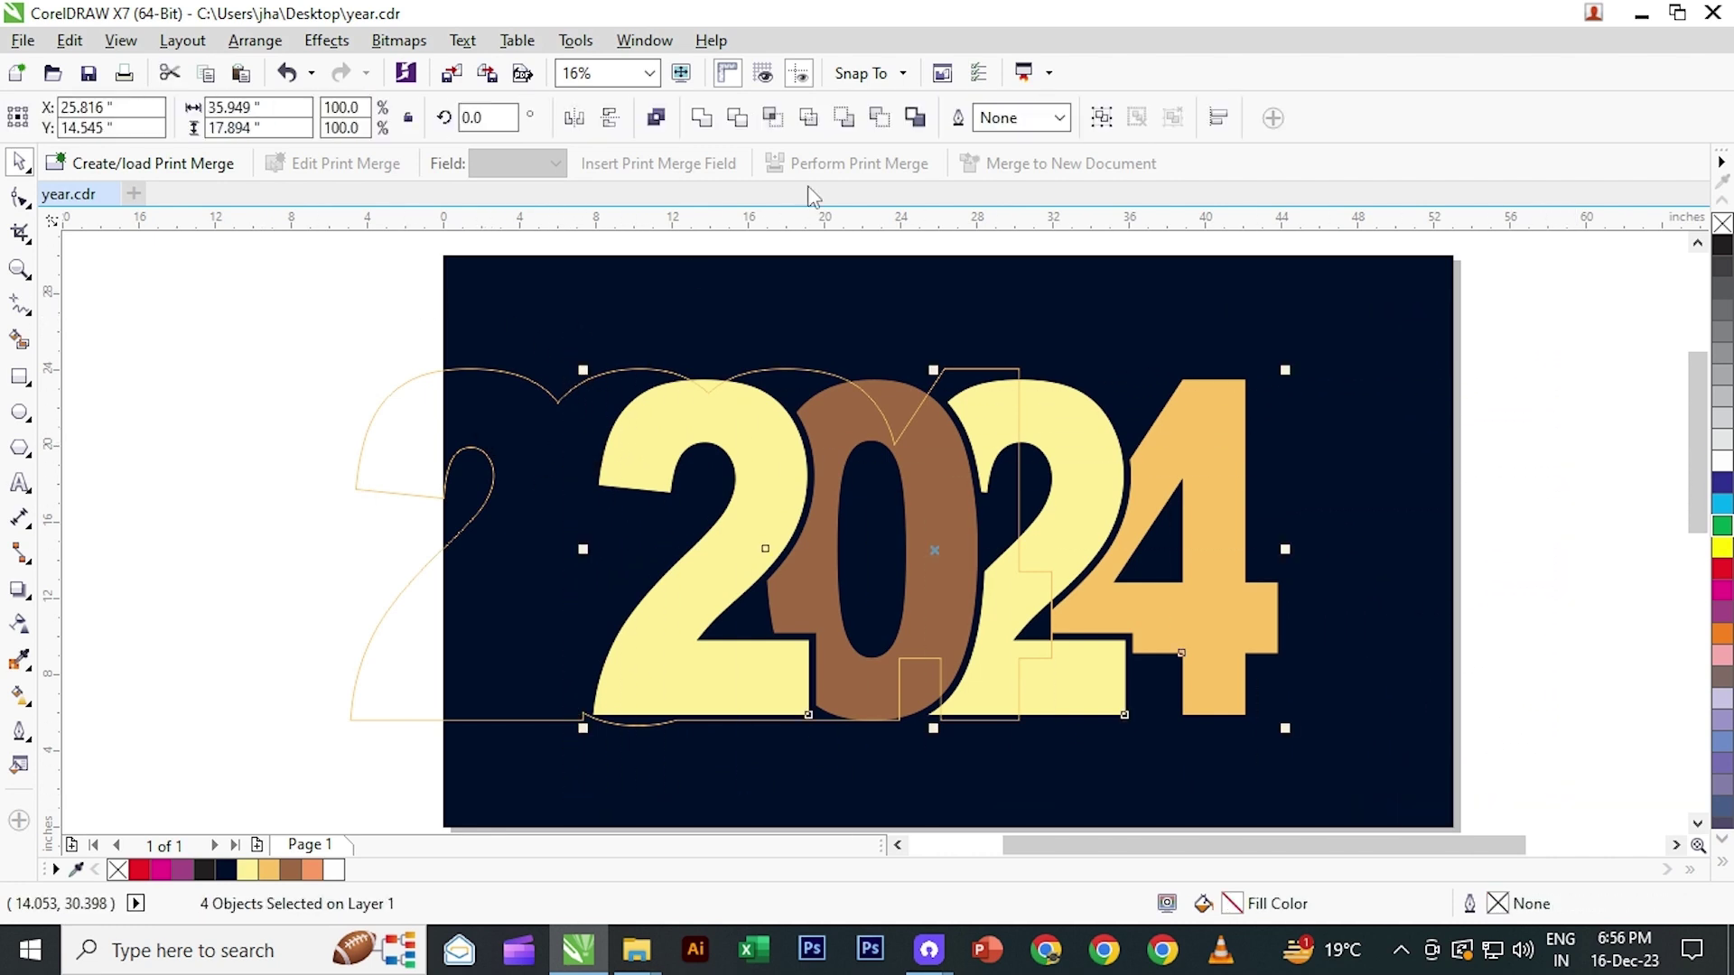
pyautogui.click(1102, 120)
pyautogui.click(545, 393)
pyautogui.press('Escape')
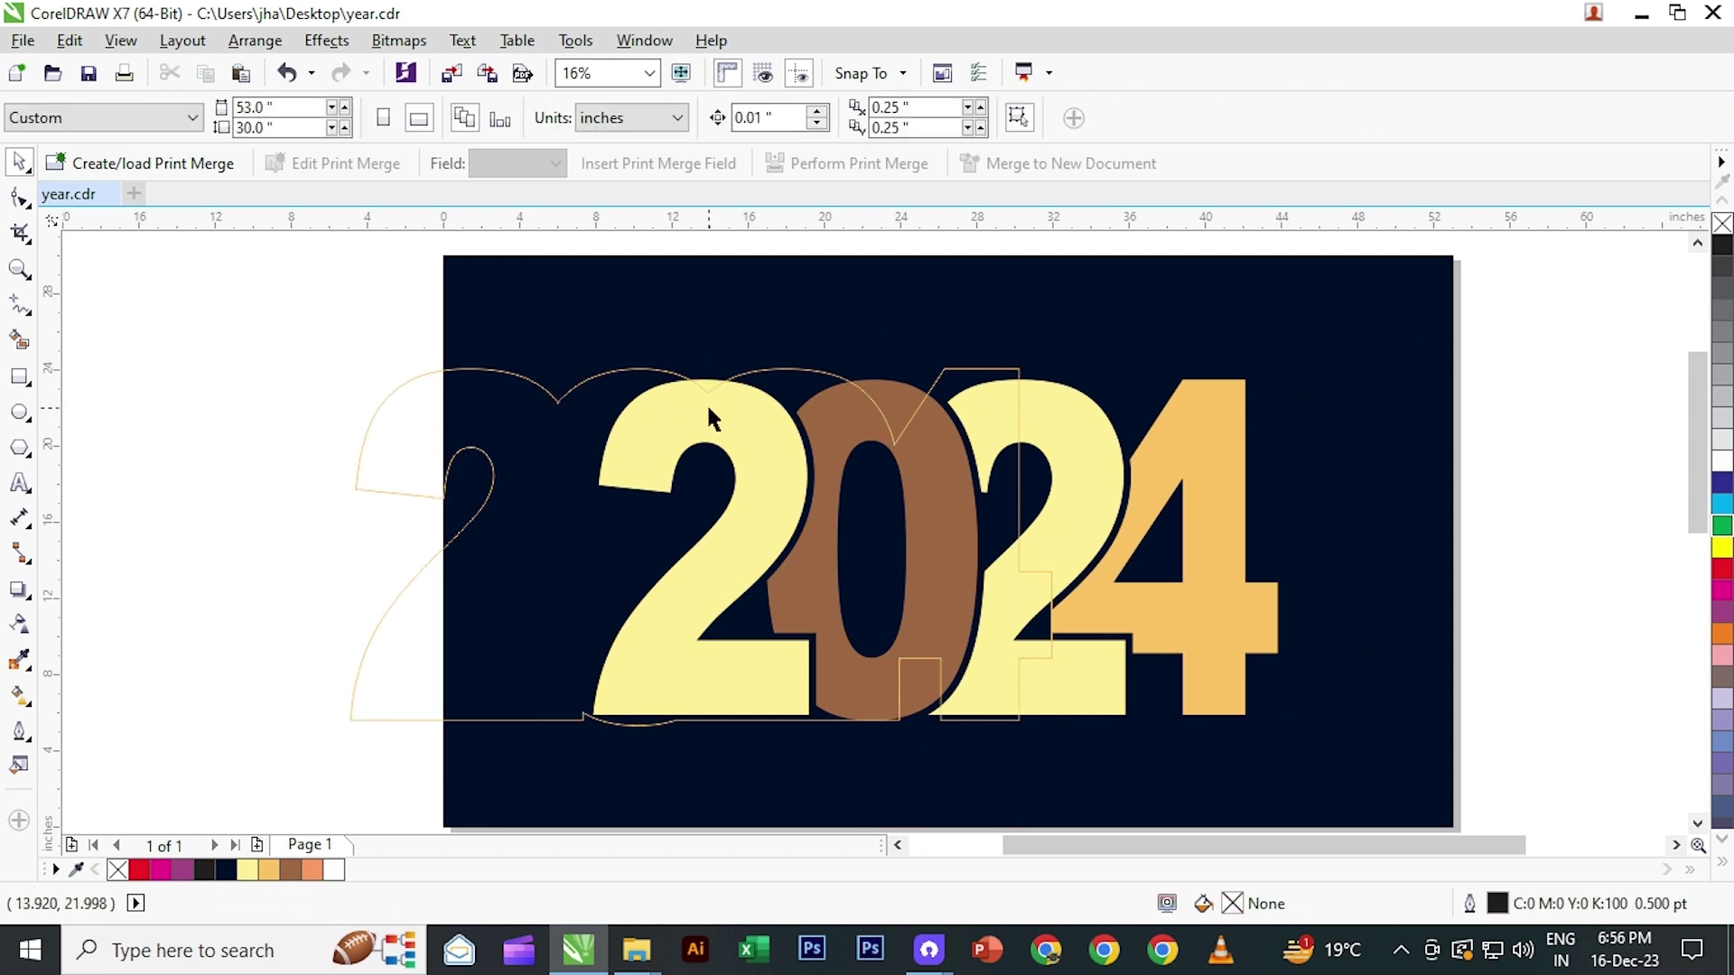
# - Centre the orange hairline contour horizontally and vertically on the grouped 2024 digits
pyautogui.click(566, 409)
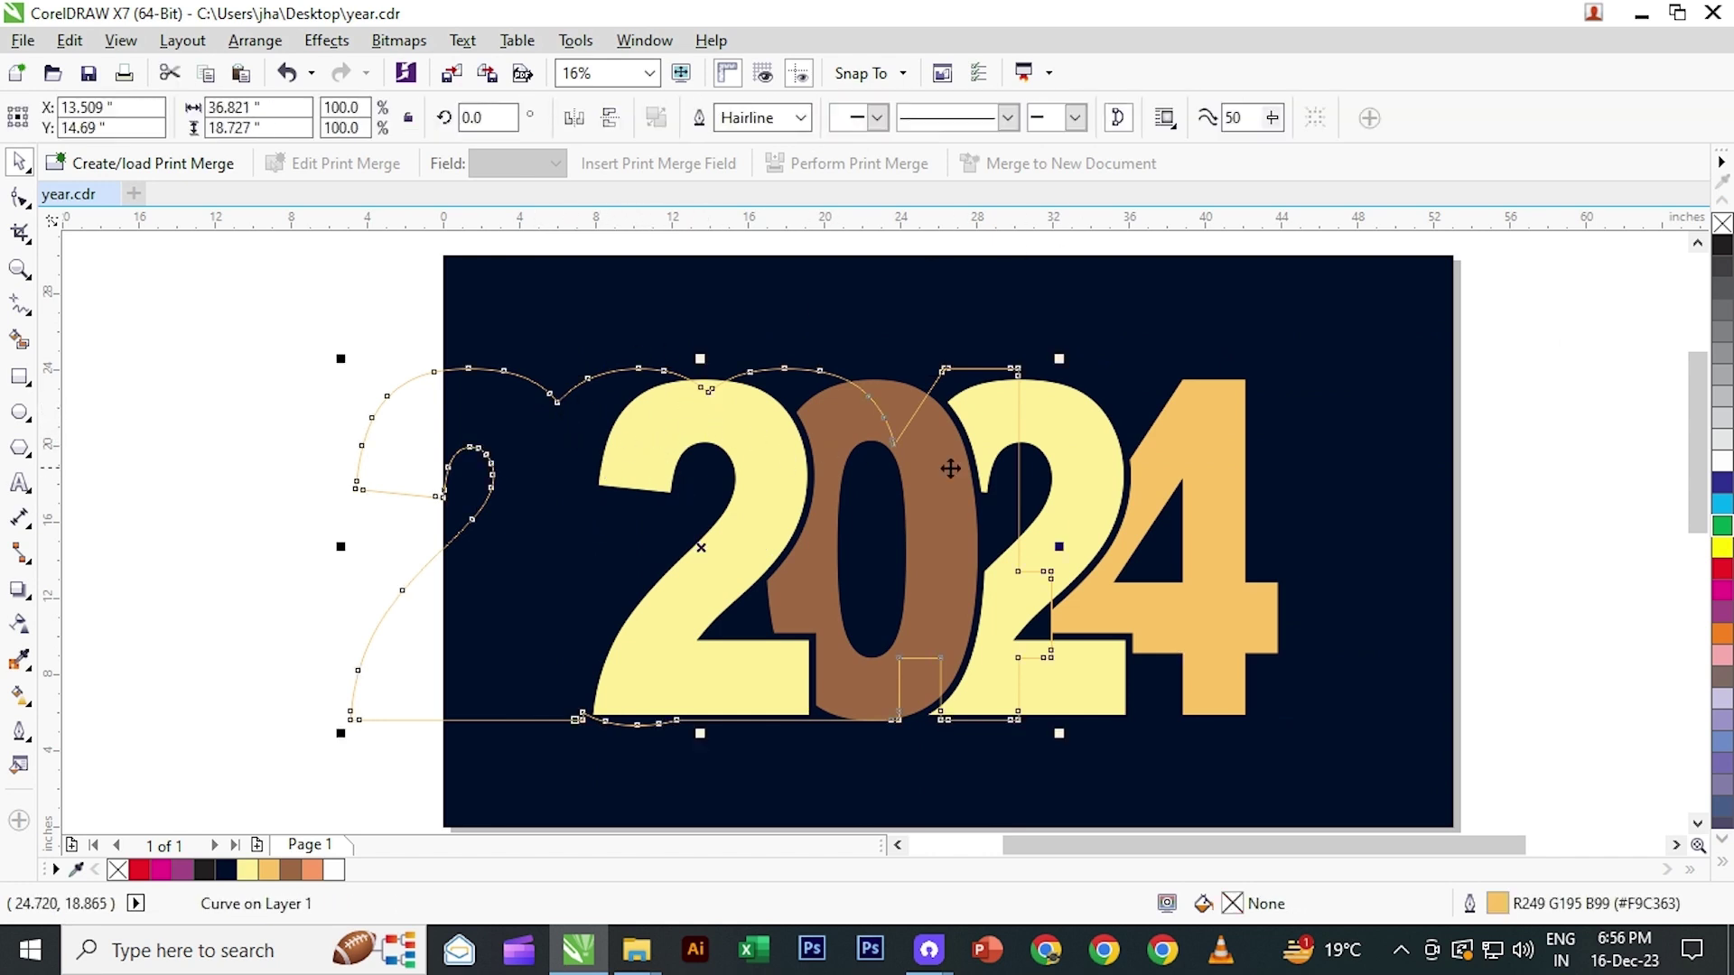
pyautogui.keyDown('shift'); pyautogui.click(1199, 447); pyautogui.keyUp('shift')
pyautogui.press('e')
pyautogui.press('c')
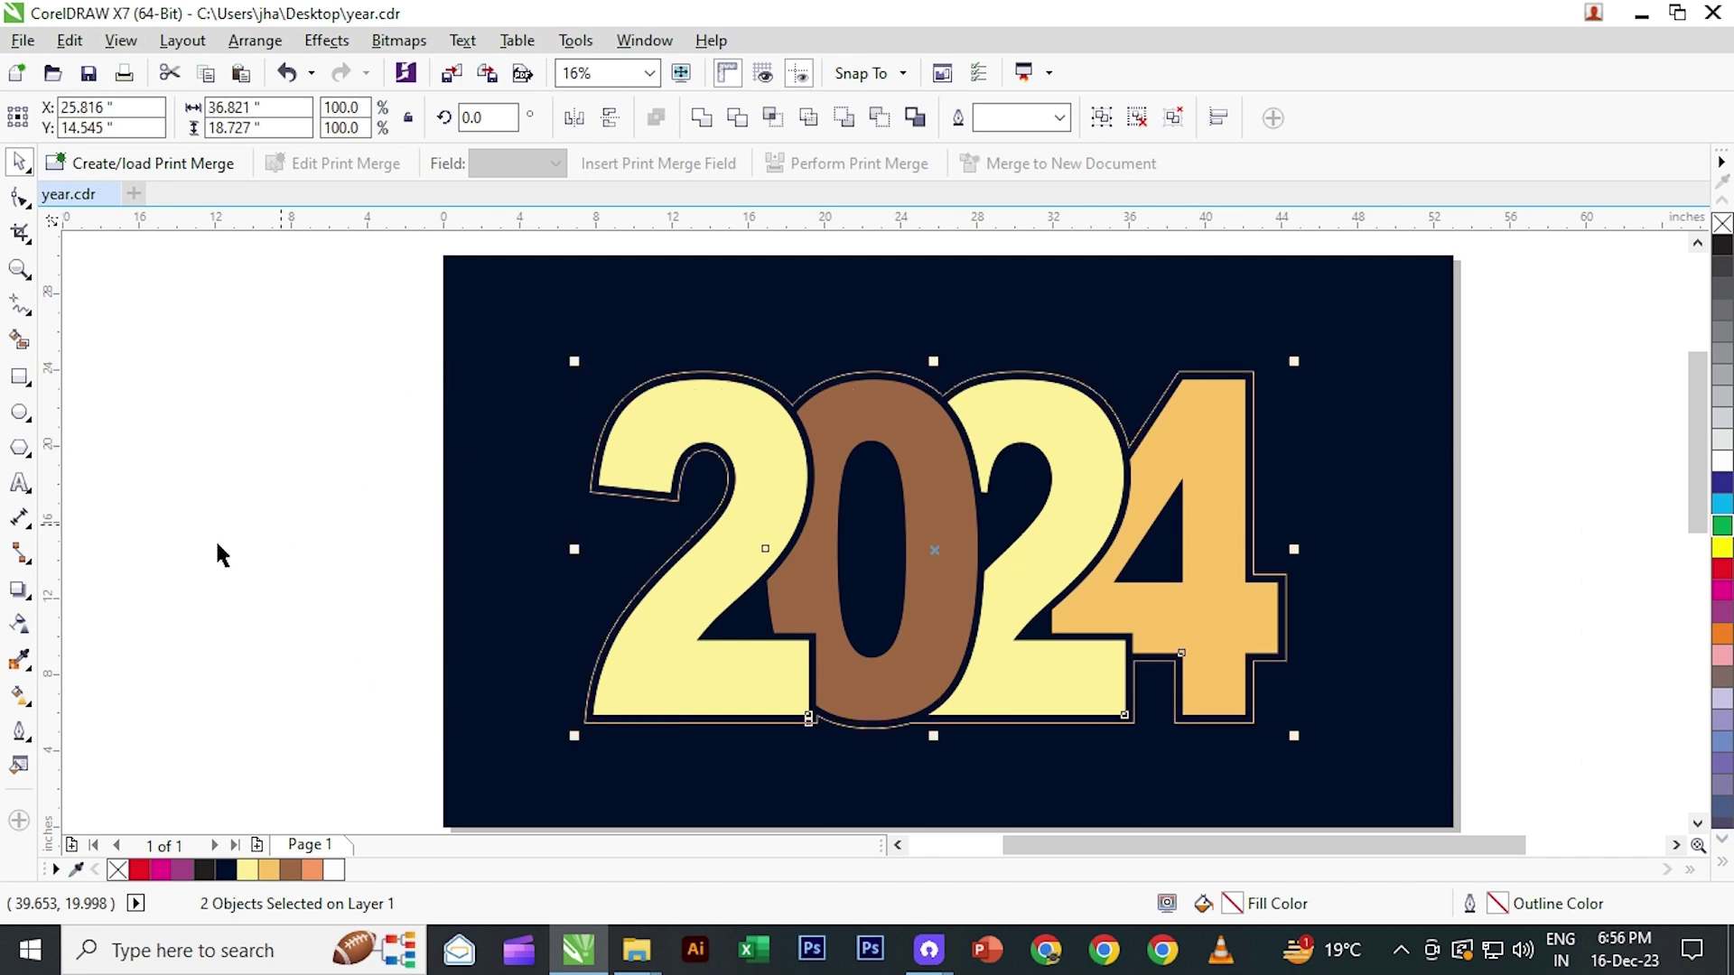
pyautogui.click(218, 546)
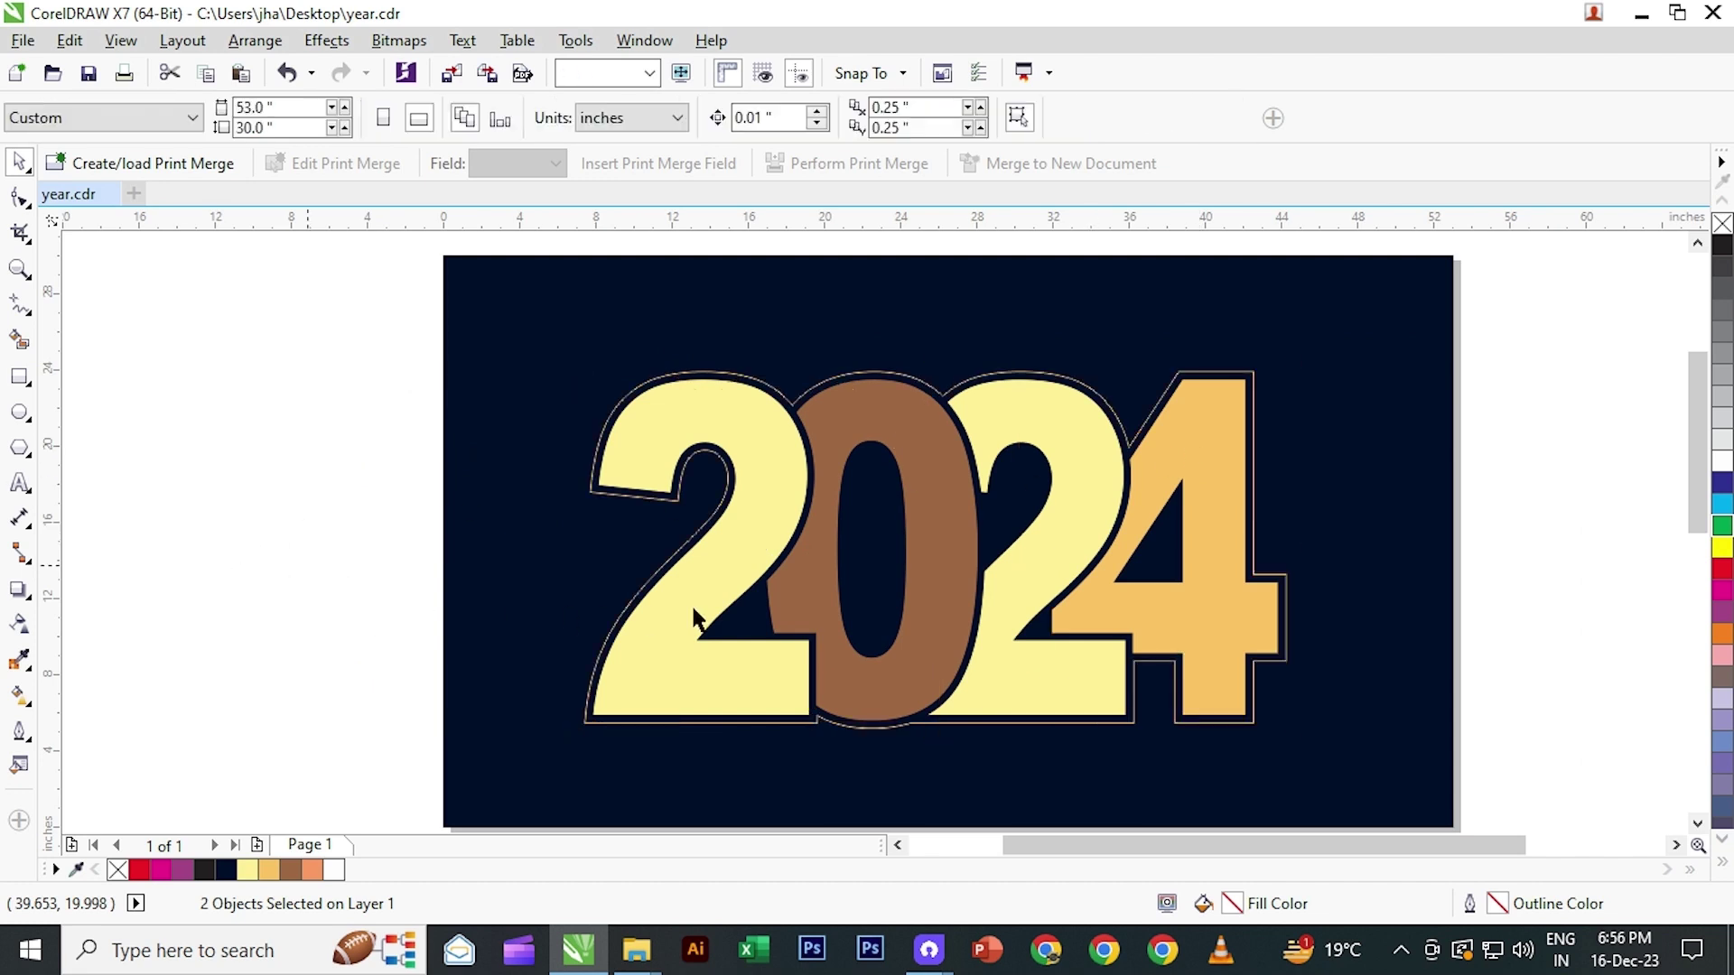
# - Try a 24 pt outline on the orange outer contour, then set its width to 12 pt
pyautogui.click(1084, 384)
pyautogui.click(800, 117)
pyautogui.click(738, 390)
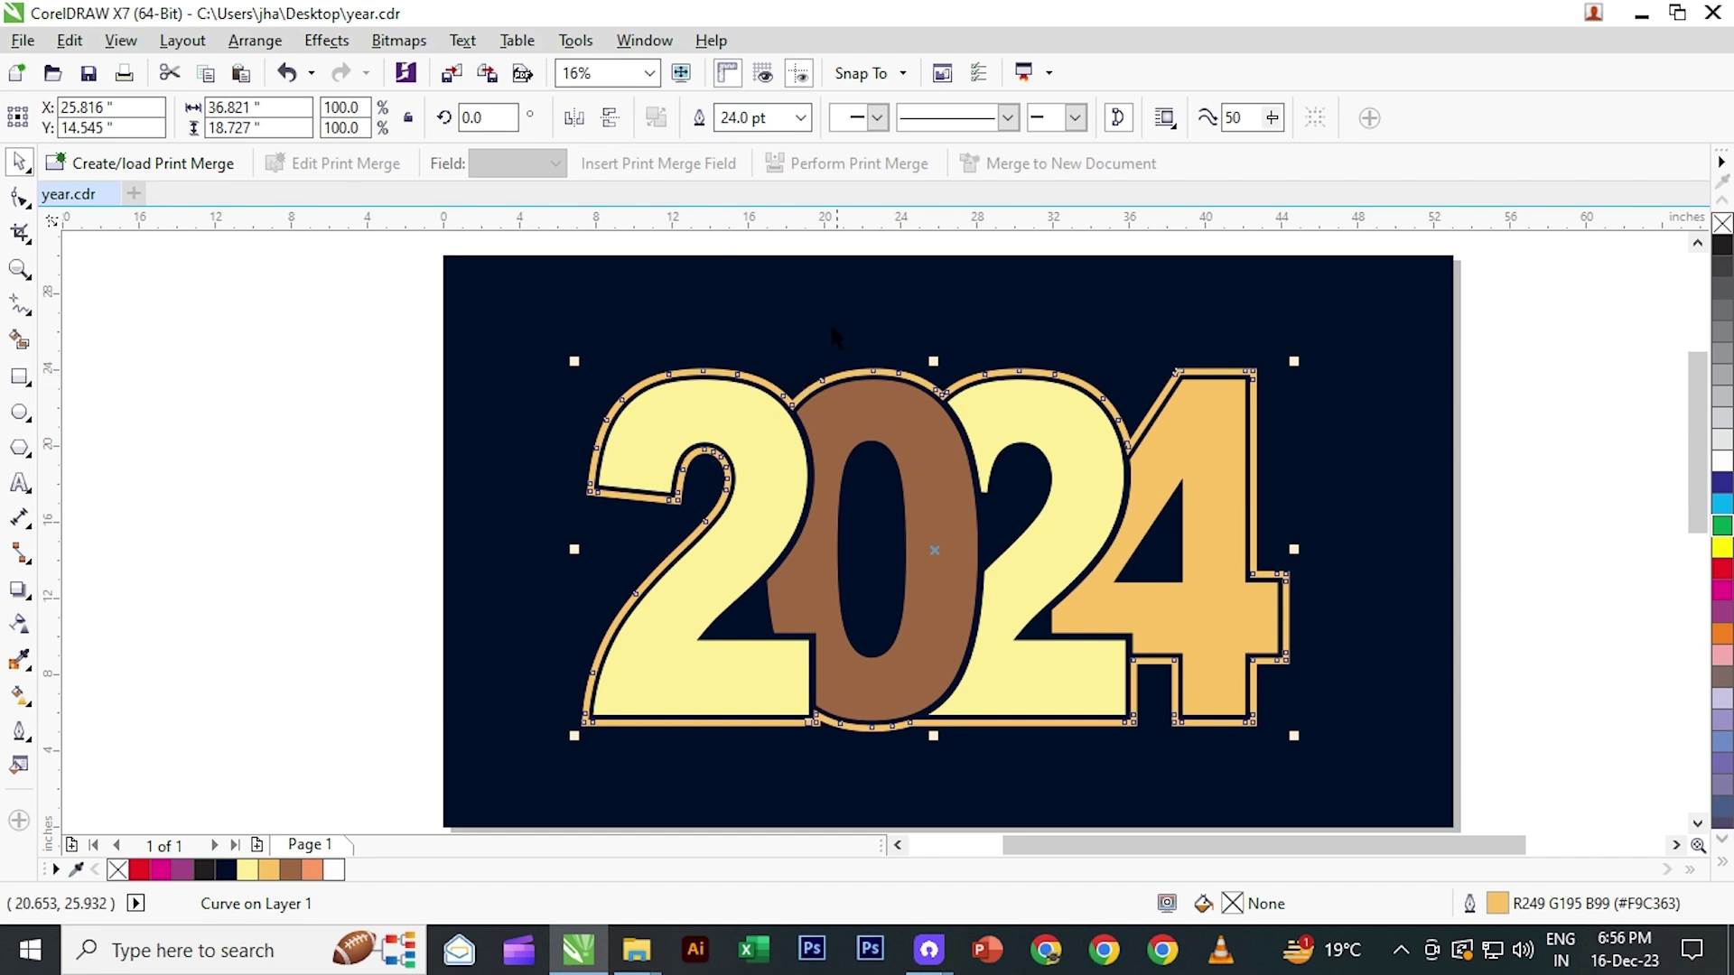
pyautogui.click(800, 117)
pyautogui.click(764, 354)
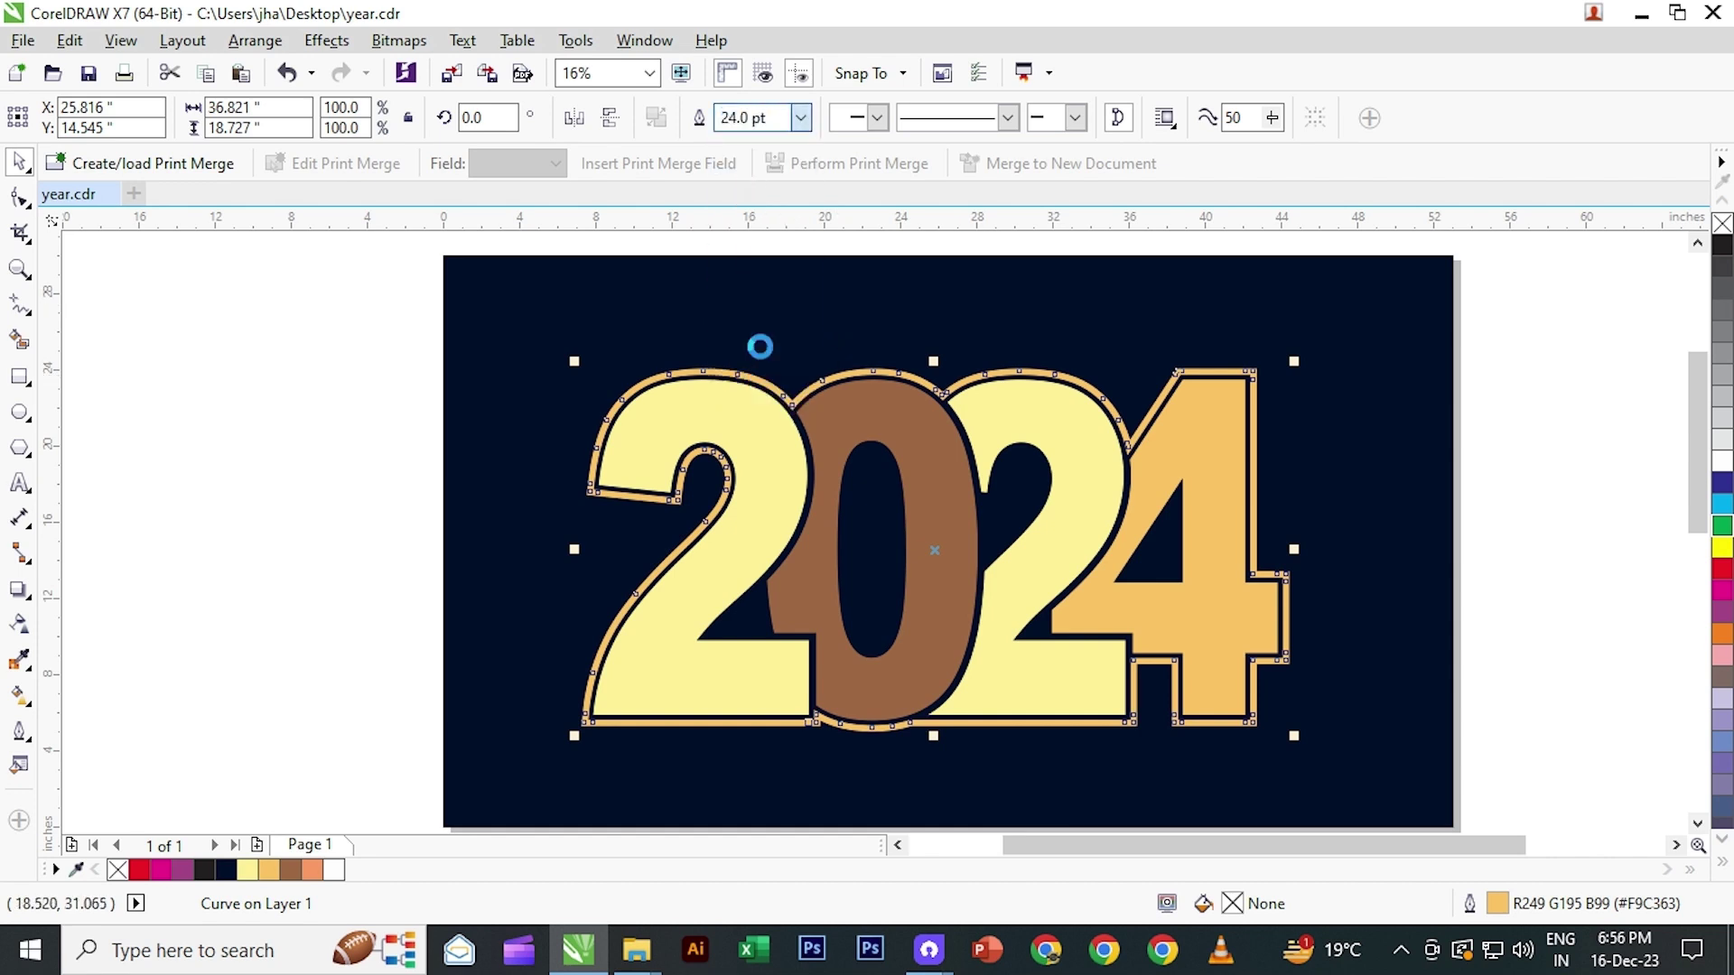
pyautogui.click(277, 428)
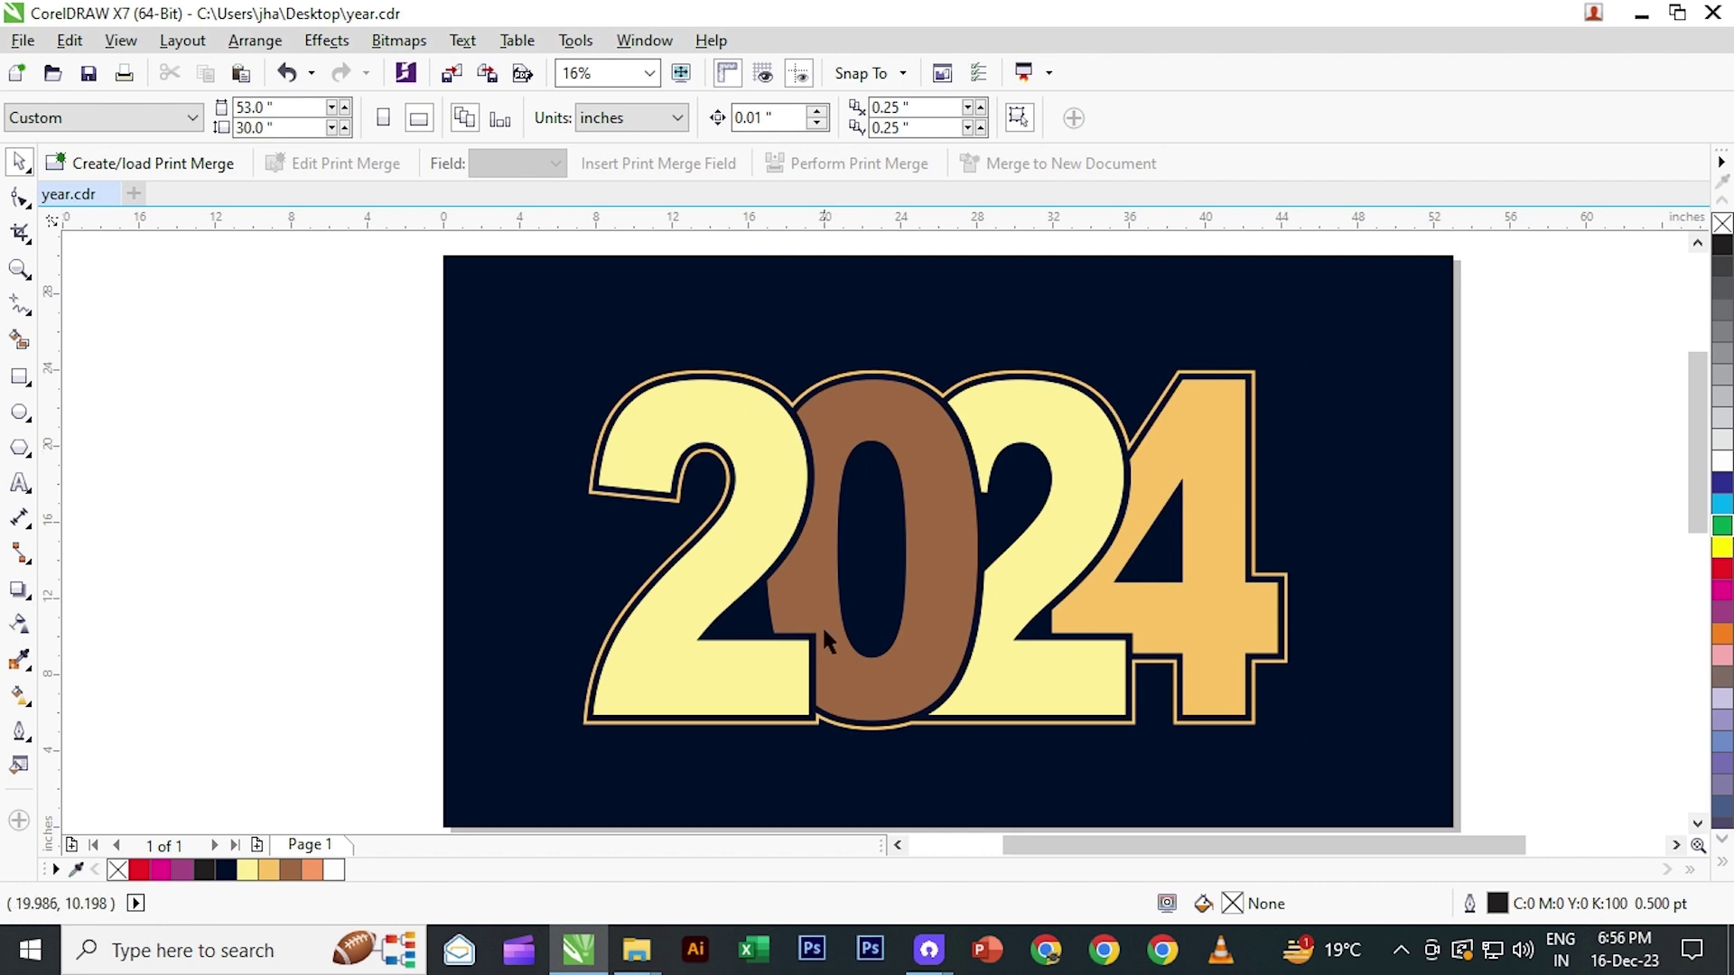
# - Cut the 12 pt orange outer contour out of the artwork to the clipboard
pyautogui.click(745, 442)
pyautogui.moveTo(751, 445); pyautogui.dragTo(662, 438)
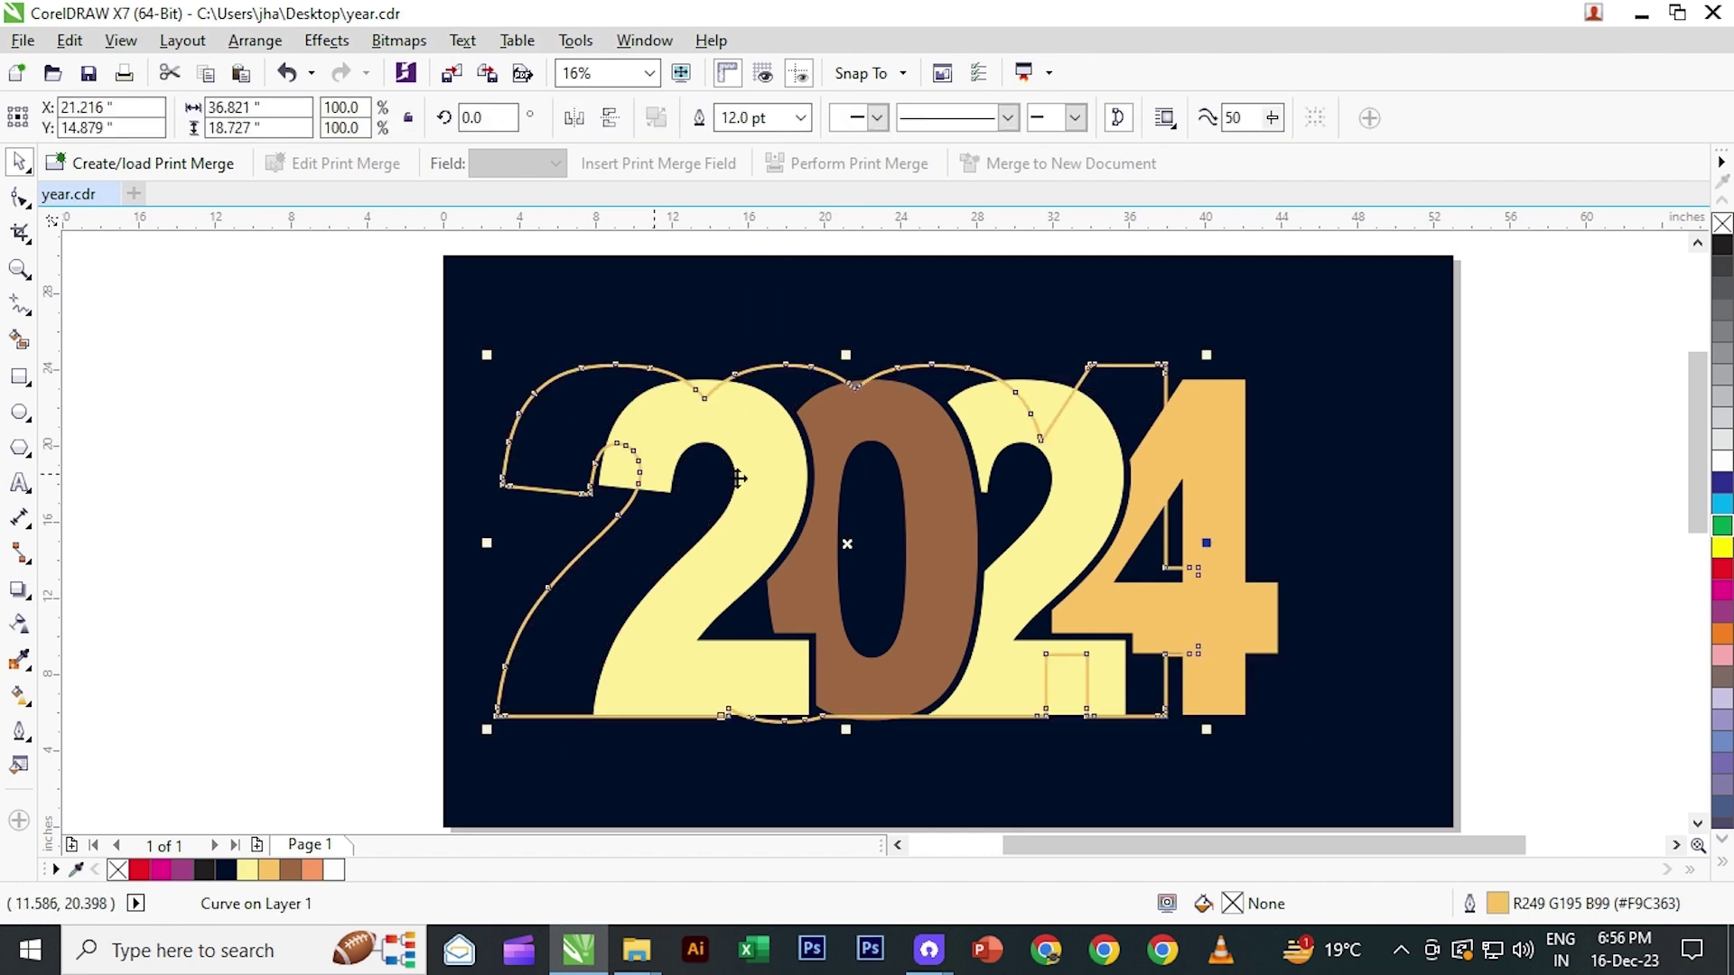
pyautogui.hotkey('ctrl', 'z')
pyautogui.click(69, 40)
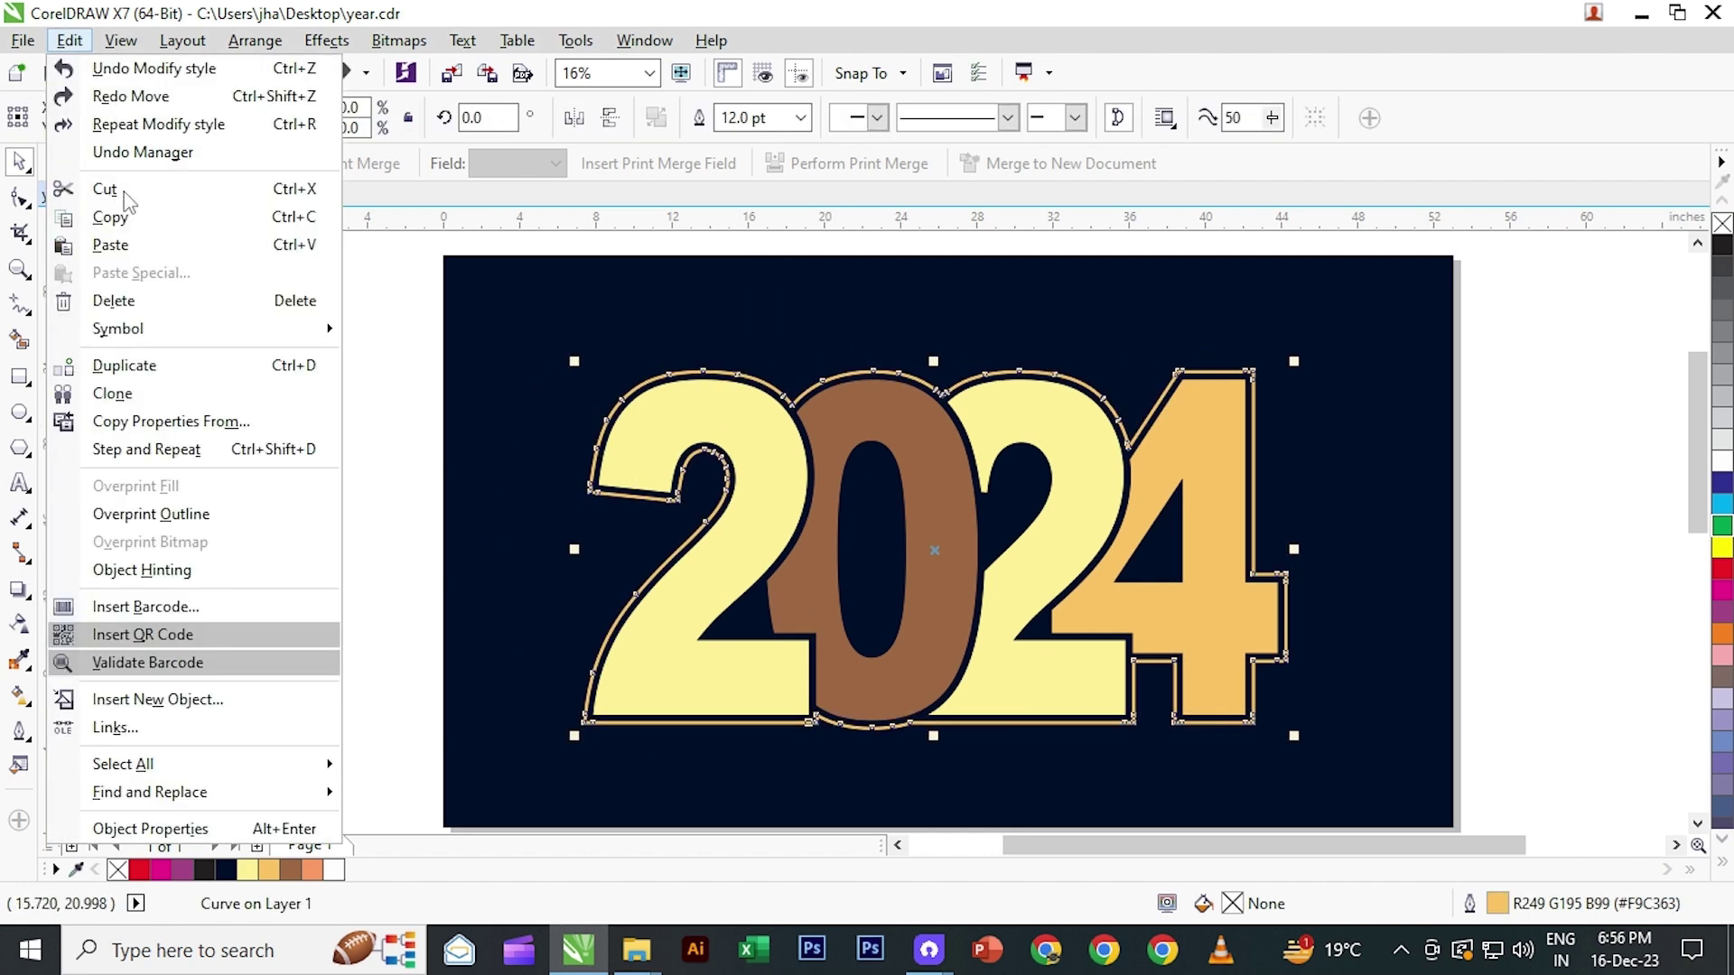
pyautogui.click(105, 189)
pyautogui.click(464, 395)
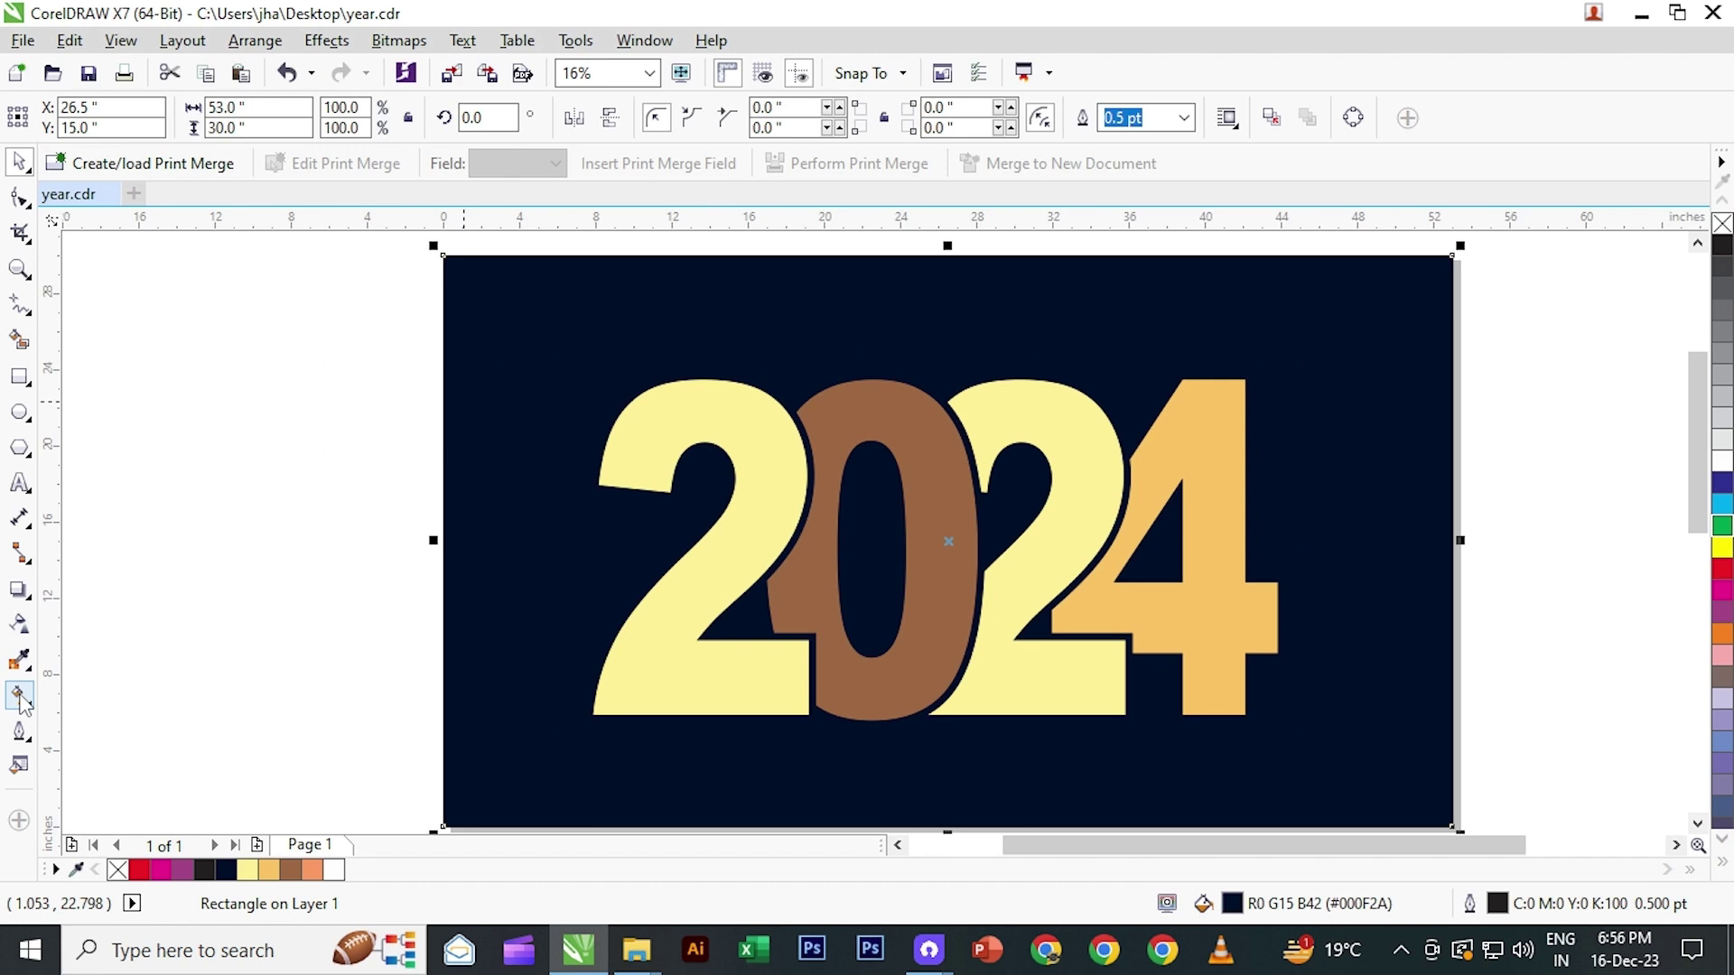
pyautogui.click(22, 697)
pyautogui.click(100, 695)
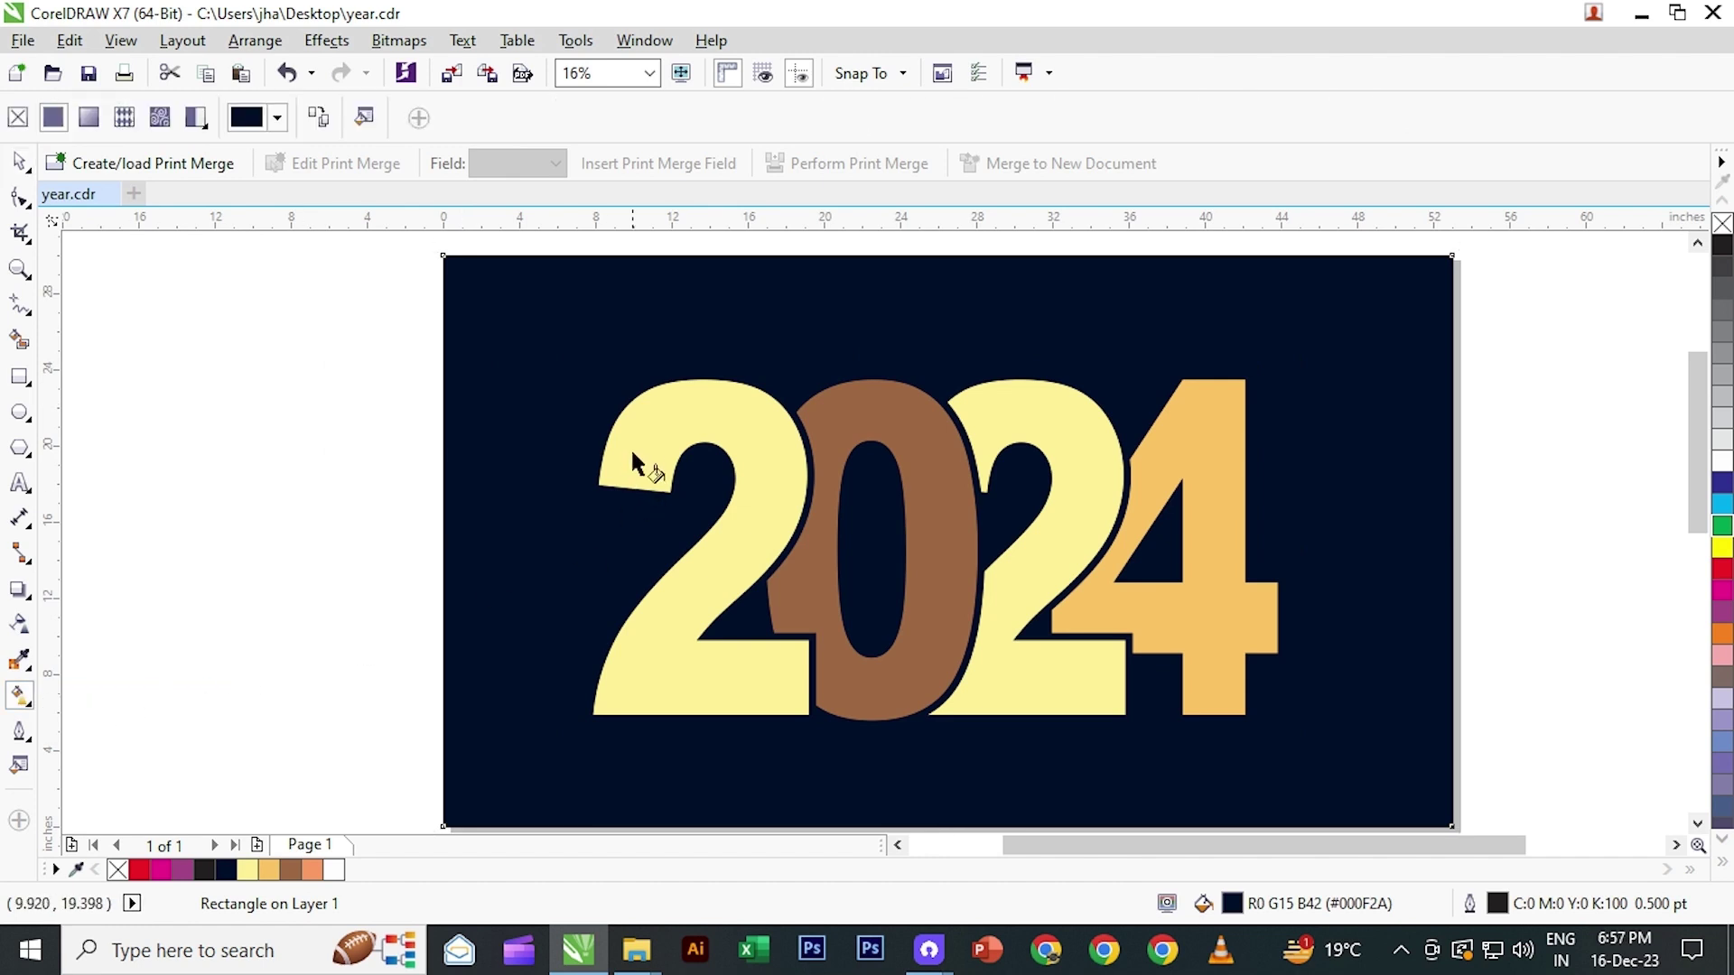
pyautogui.moveTo(632, 442); pyautogui.dragTo(807, 453)
pyautogui.press('z')
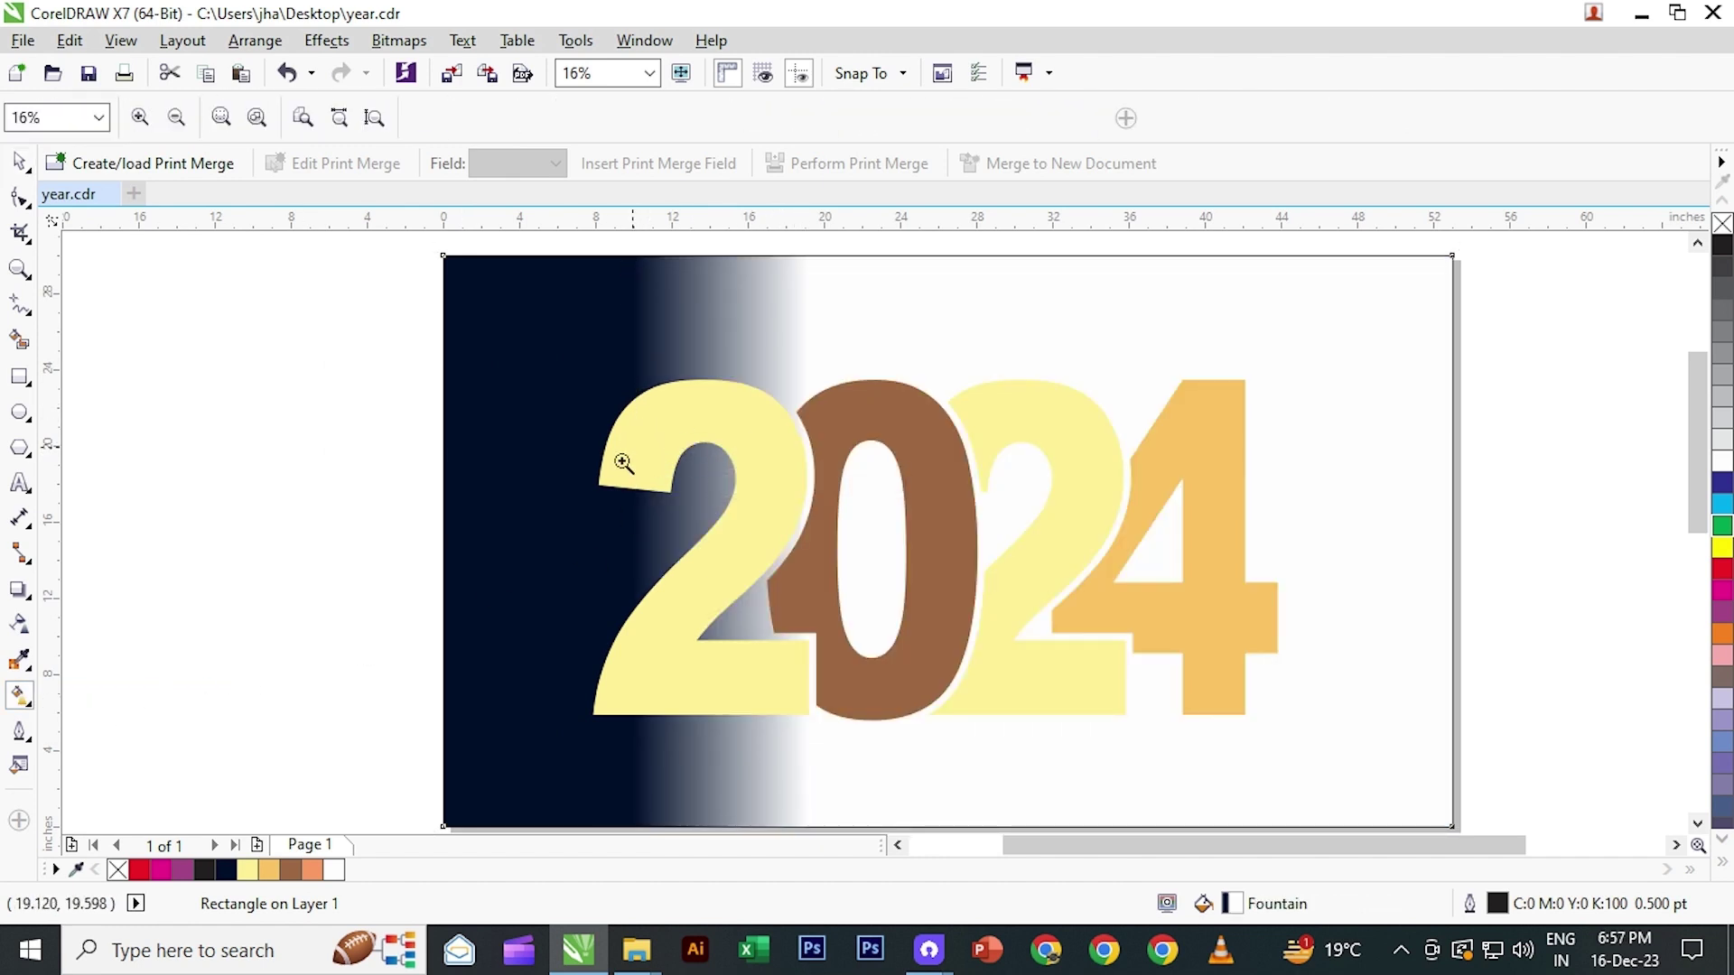
pyautogui.click(620, 460)
pyautogui.click(20, 163)
pyautogui.hotkey('ctrl', 'z')
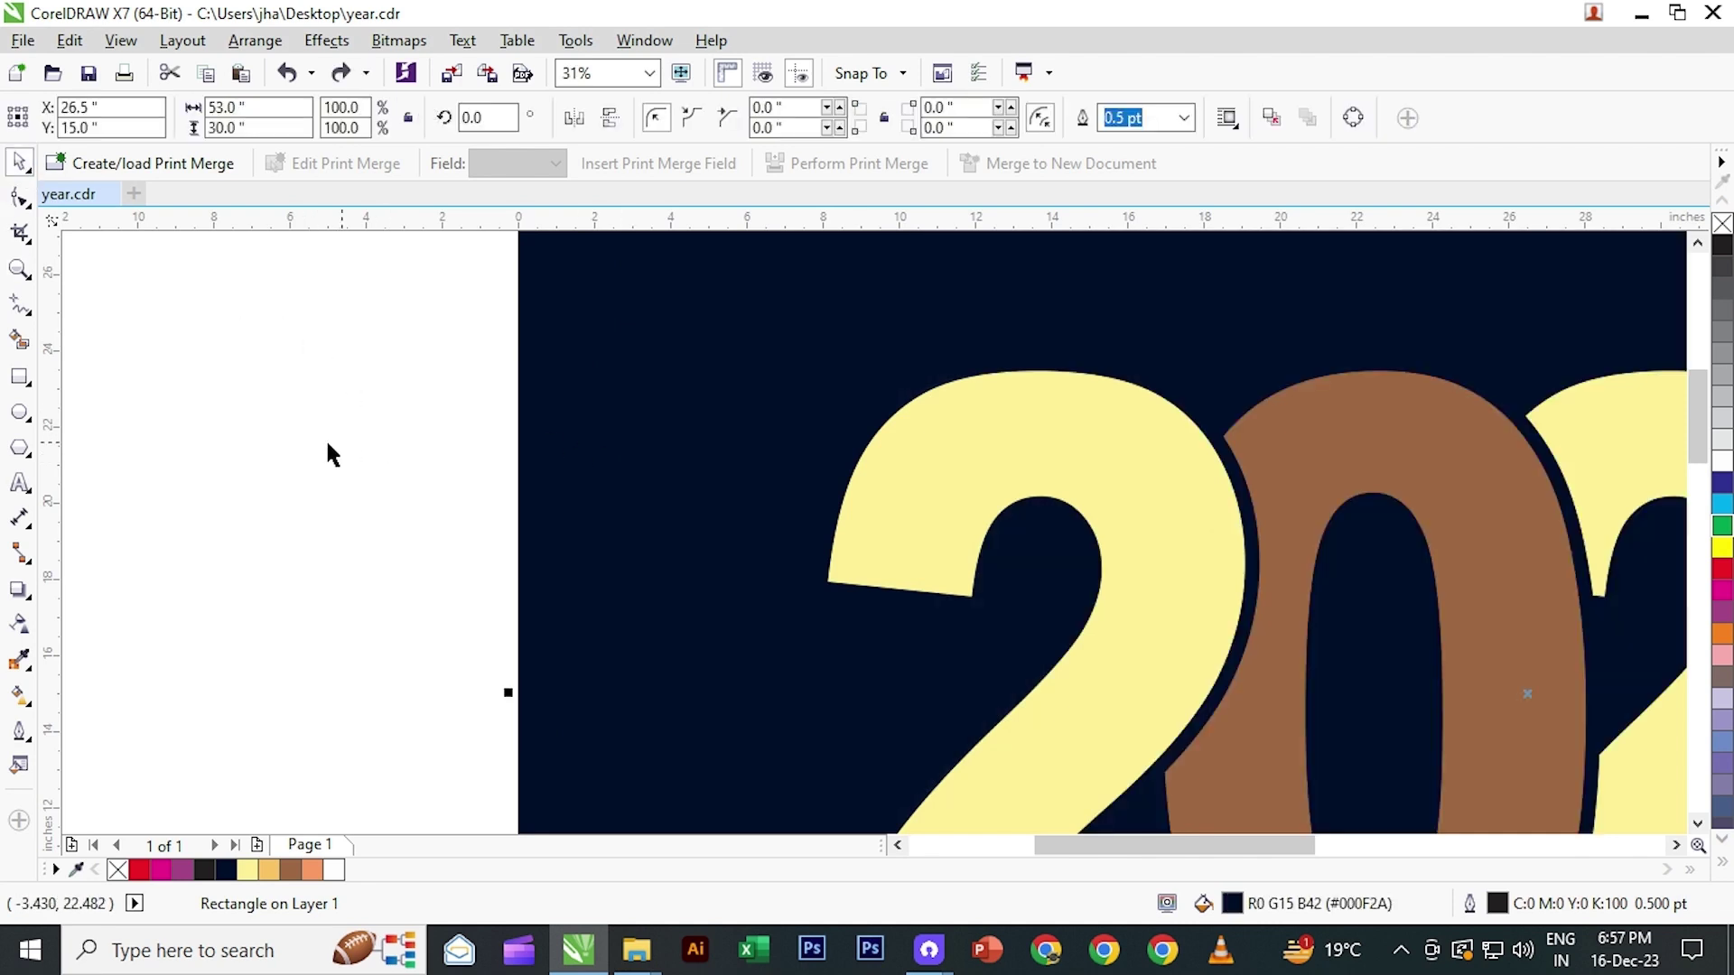
pyautogui.click(328, 433)
# - Apply a horizontal linear fountain fill to the first 2, running from its pale yellow to orange #F9C363
pyautogui.scroll(1, 328, 433)
pyautogui.scroll(-1, 344, 384)
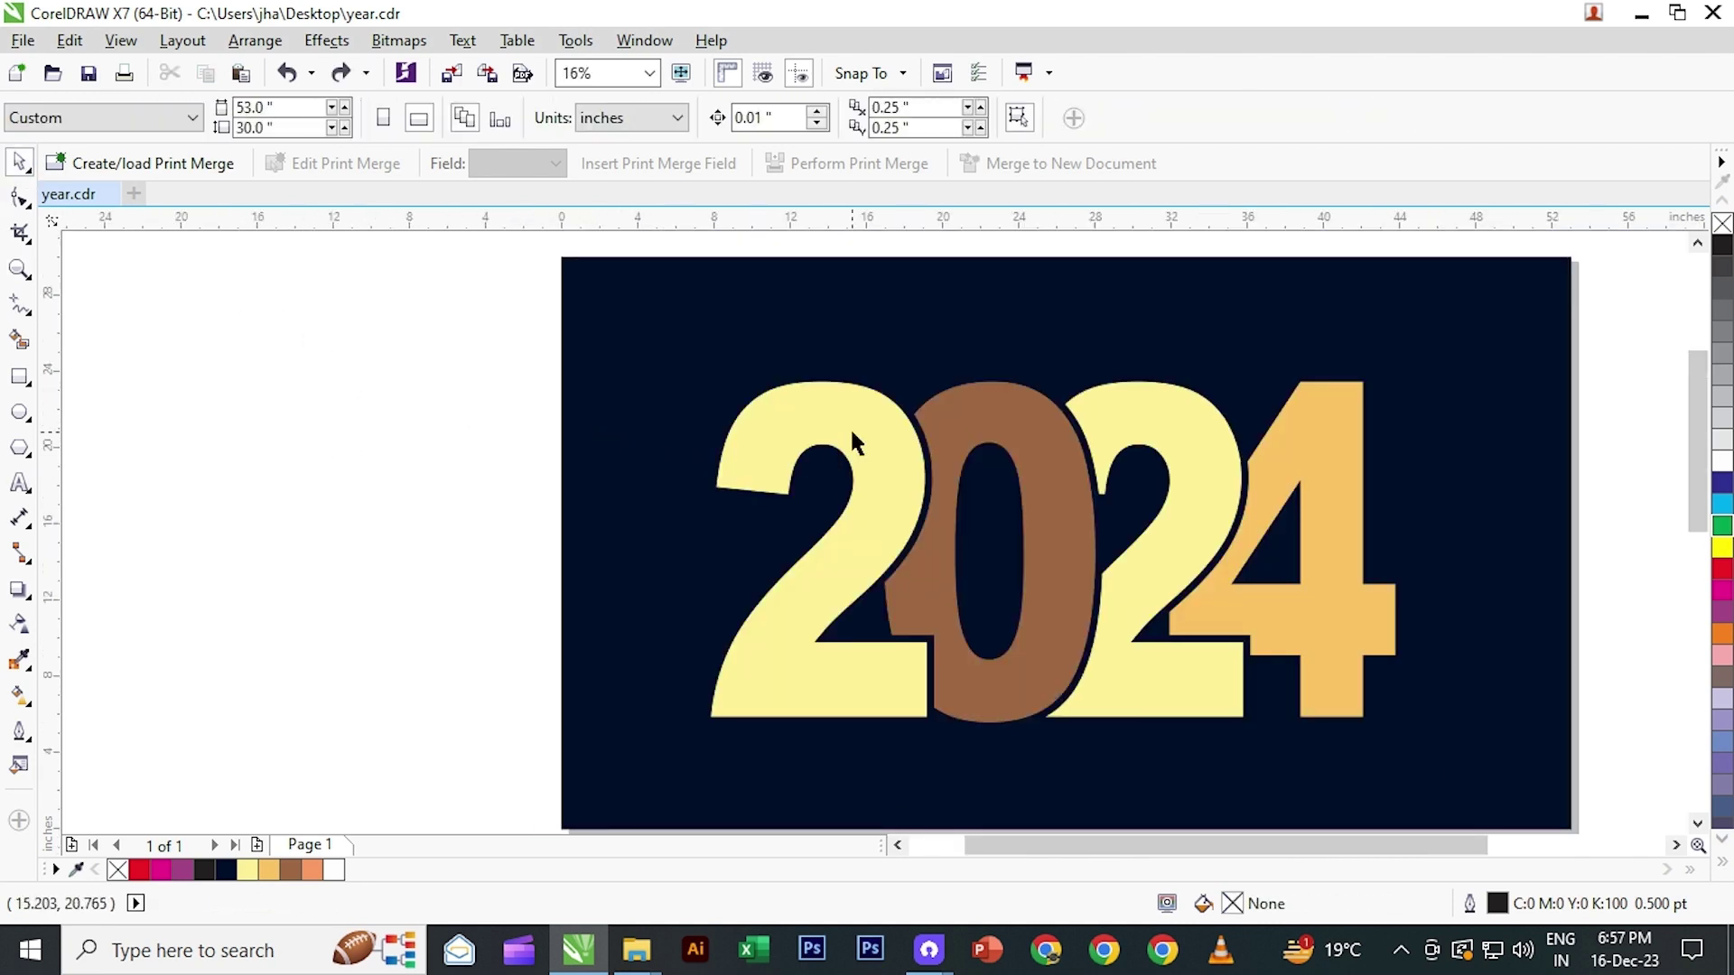
pyautogui.click(739, 469)
pyautogui.click(29, 697)
pyautogui.moveTo(737, 467); pyautogui.dragTo(934, 467)
pyautogui.click(270, 870)
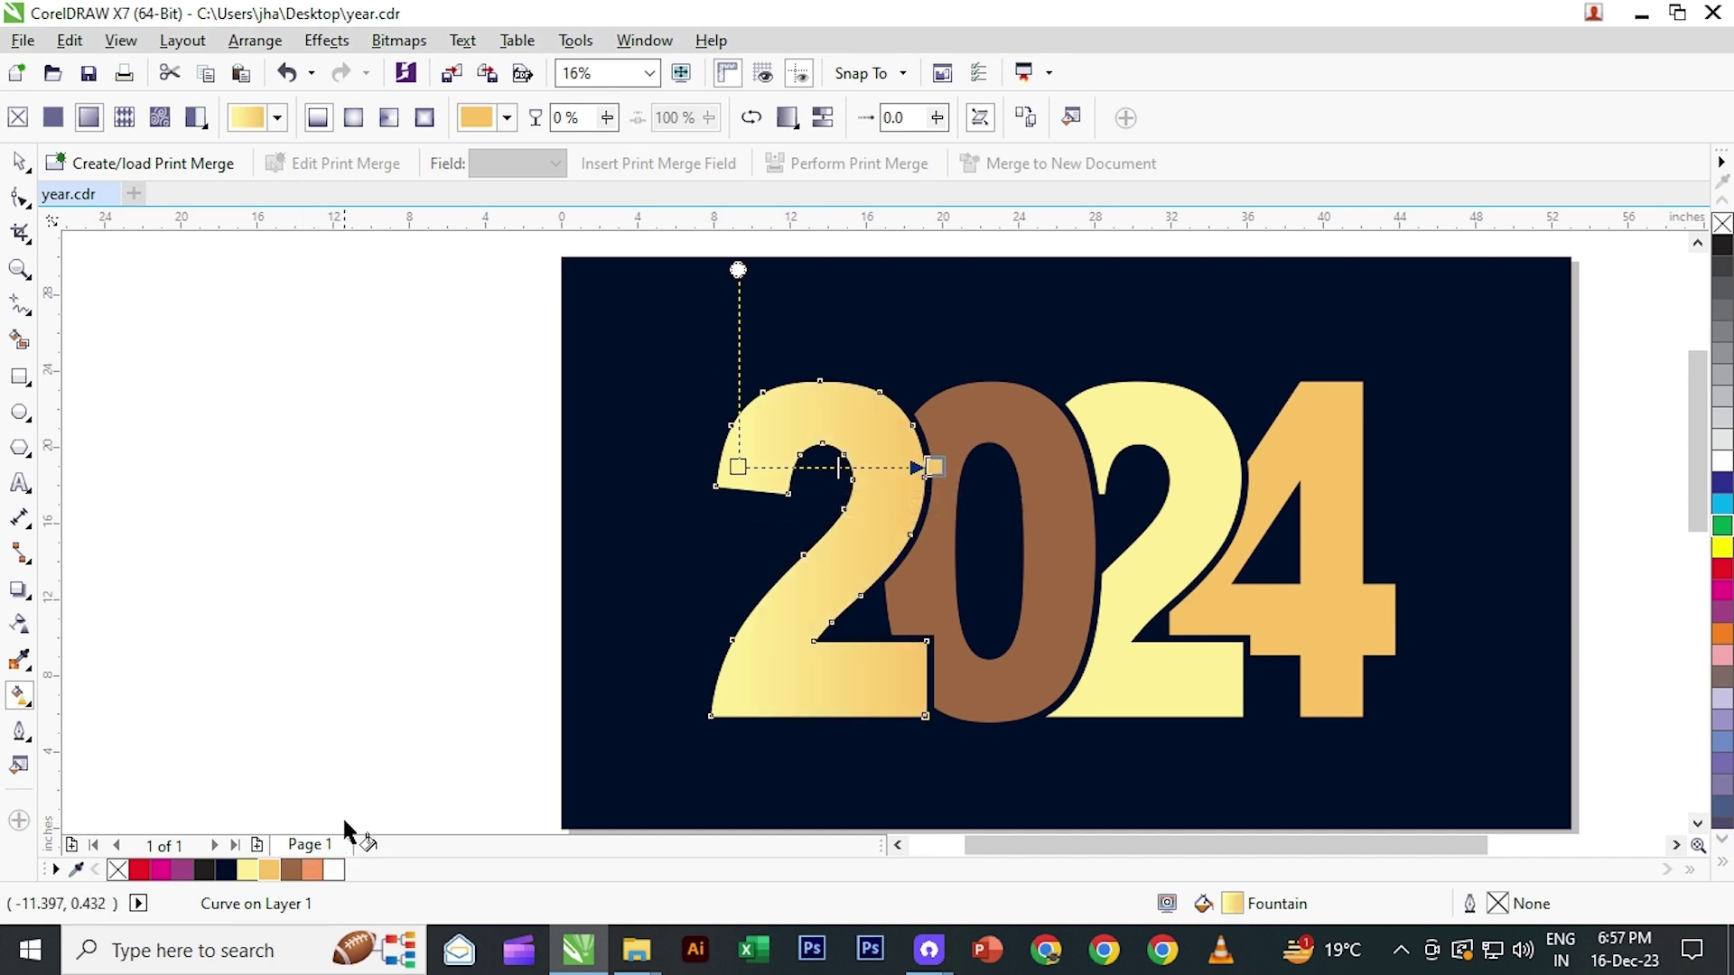
# - Shift the first 2's gradient down to the digit's middle and shorten it by moving both ends inward
pyautogui.moveTo(857, 467); pyautogui.dragTo(852, 535)
pyautogui.moveTo(732, 541); pyautogui.dragTo(820, 539)
pyautogui.moveTo(928, 539); pyautogui.dragTo(898, 542)
# - Open the colour settings of the orange end node in the first 2's gradient
pyautogui.click(897, 540)
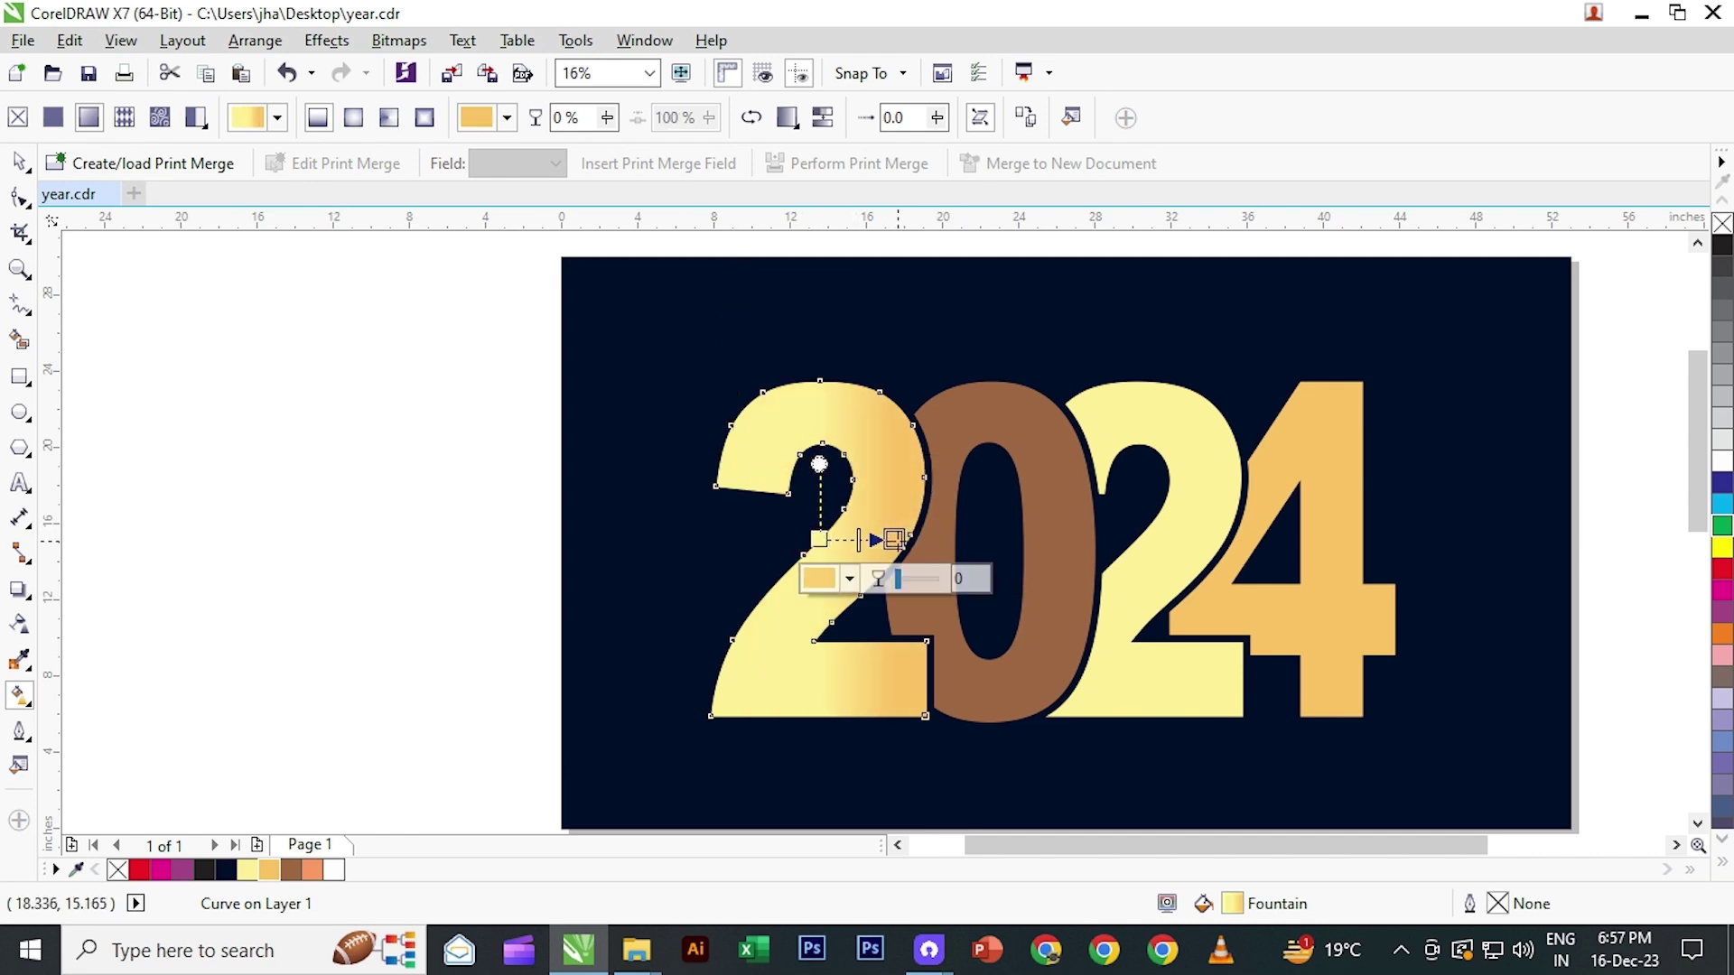
pyautogui.click(851, 579)
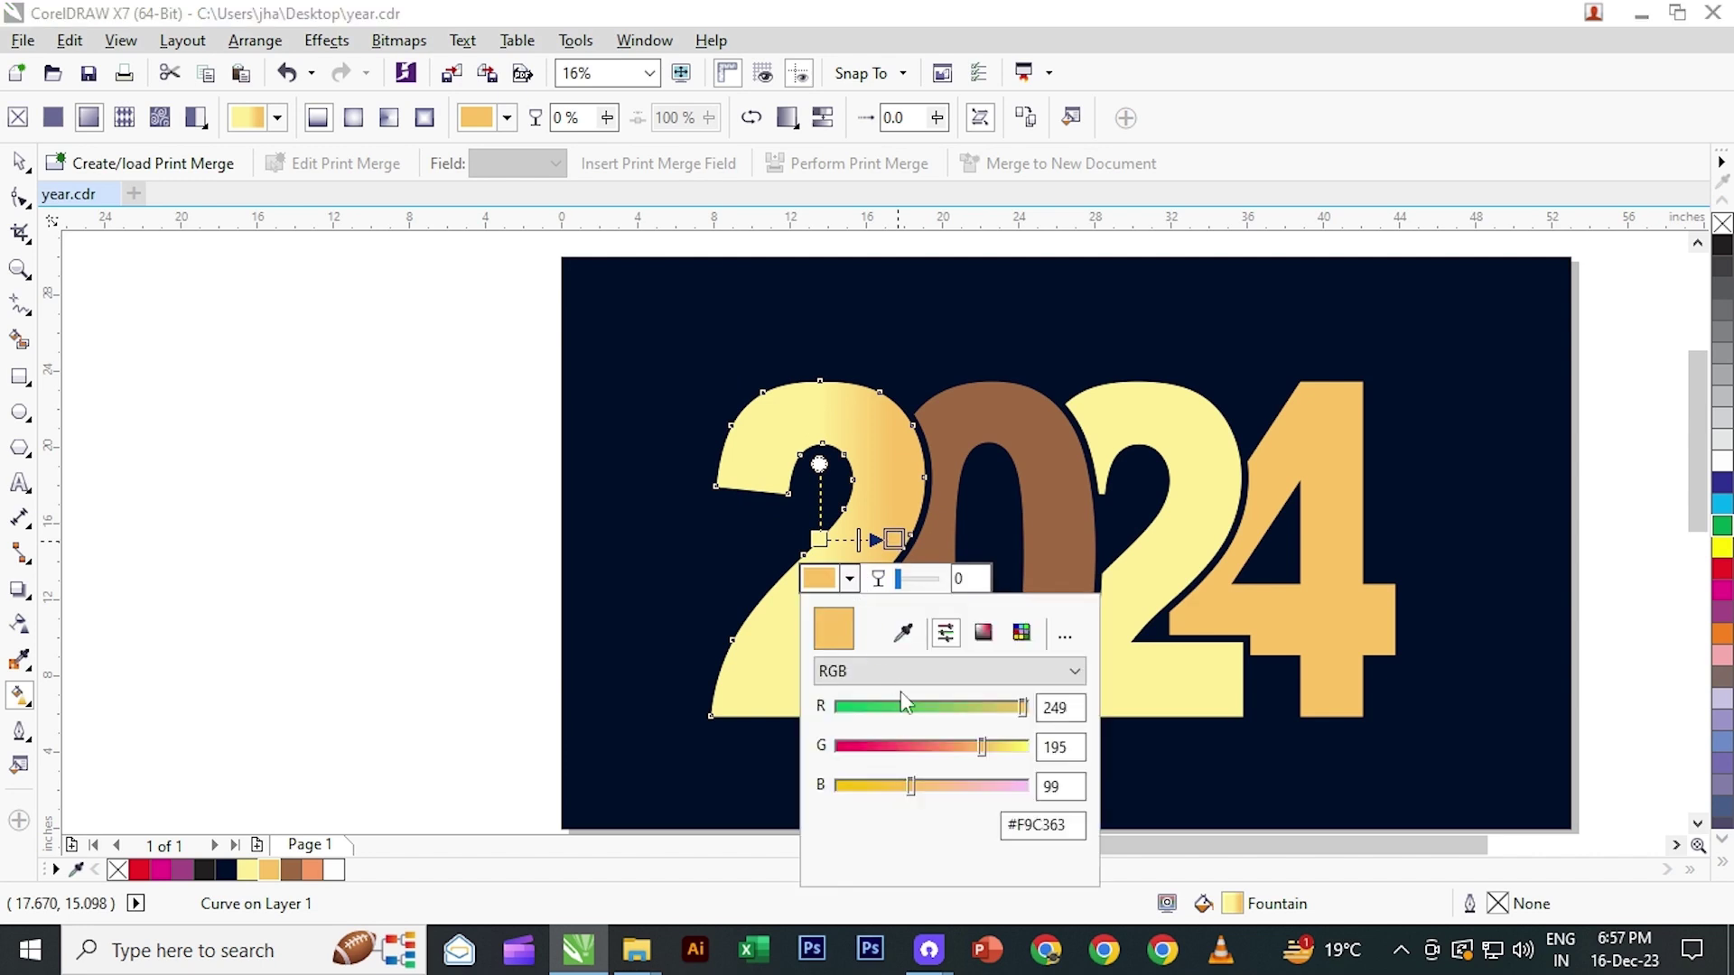